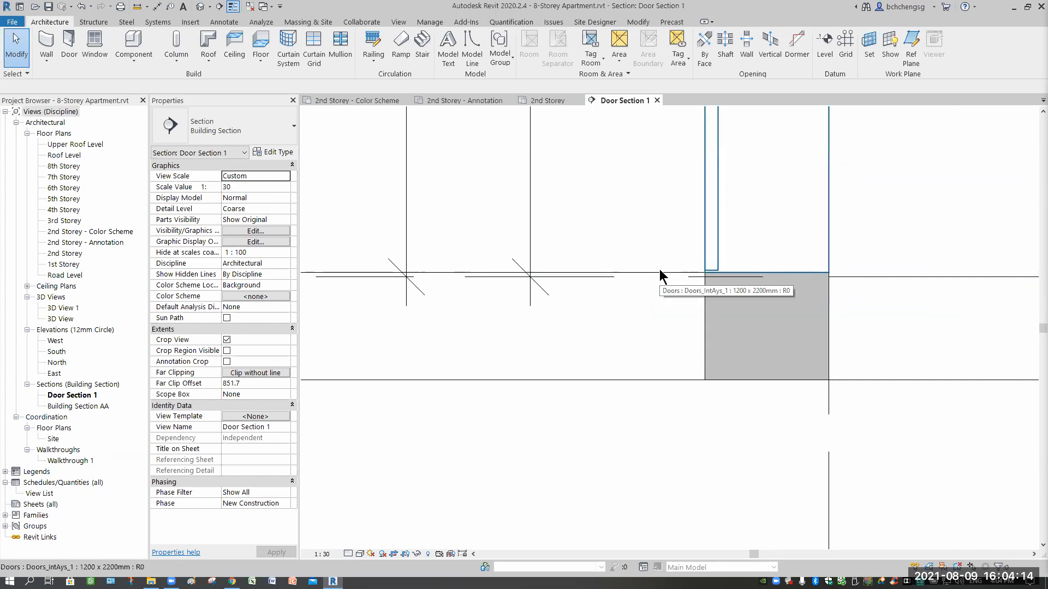
- Add an aligned dimension, referencing wall faces, between the door threshold top and the lower lobby floor surface beside the door
{"action": "scroll", "coordinate": [872, 306], "scroll_direction": "down", "scroll_amount": 2}
{"action": "middle_click_drag", "start_coordinate": [889, 309], "coordinate": [739, 329]}
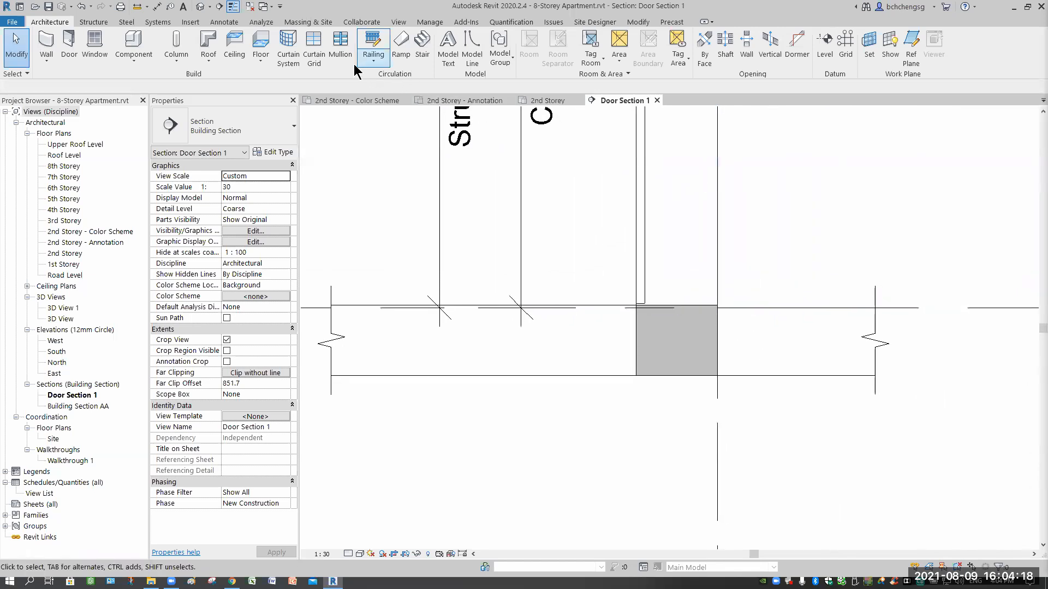
{"action": "left_click", "coordinate": [224, 22]}
{"action": "left_click", "coordinate": [56, 41]}
{"action": "scroll", "coordinate": [720, 303], "scroll_direction": "up", "scroll_amount": 3}
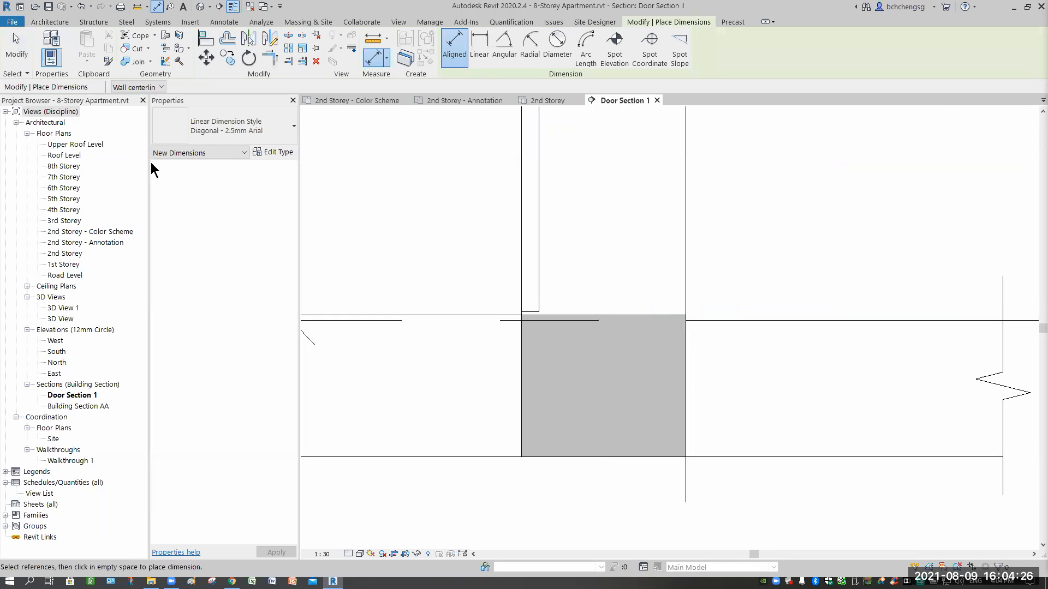
{"action": "left_click", "coordinate": [150, 88]}
{"action": "left_click", "coordinate": [147, 109]}
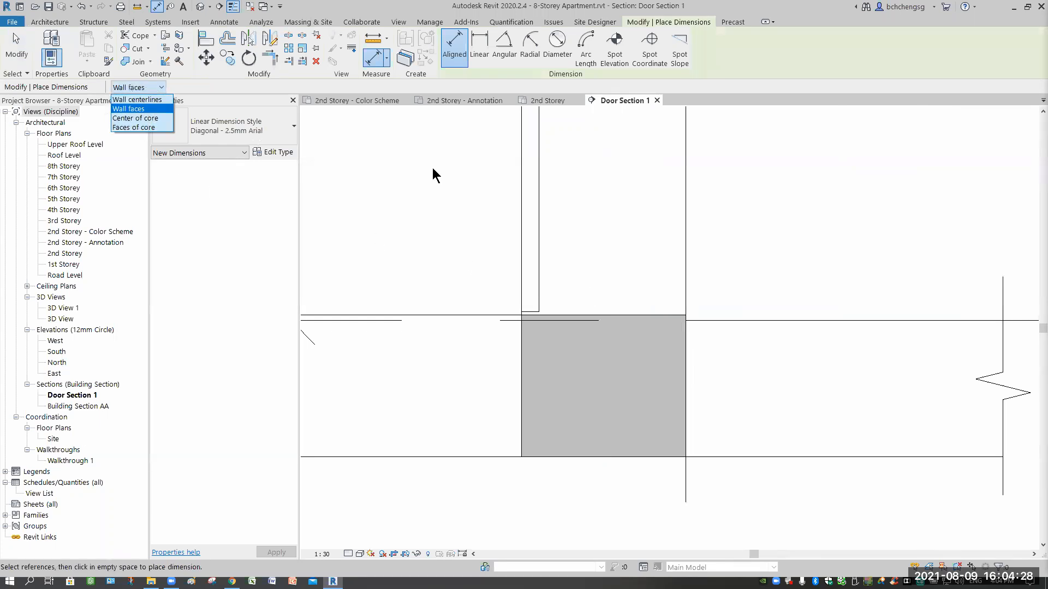
{"action": "scroll", "coordinate": [673, 316], "scroll_direction": "up", "scroll_amount": 2}
{"action": "left_click", "coordinate": [677, 315]}
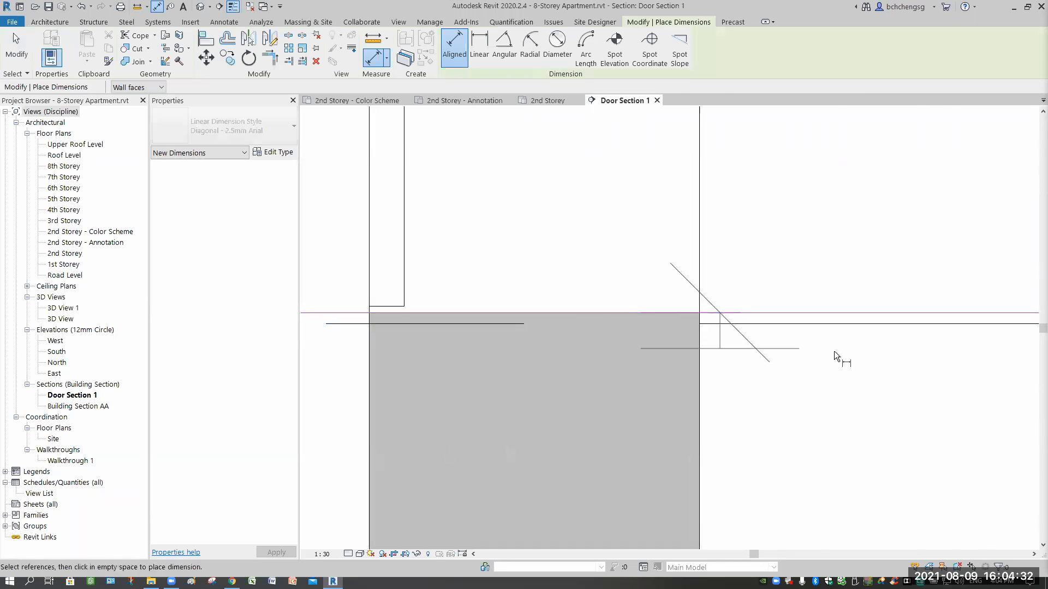
{"action": "left_click", "coordinate": [860, 327]}
{"action": "scroll", "coordinate": [922, 360], "scroll_direction": "down", "scroll_amount": 2}
{"action": "scroll", "coordinate": [929, 361], "scroll_direction": "down", "scroll_amount": 3}
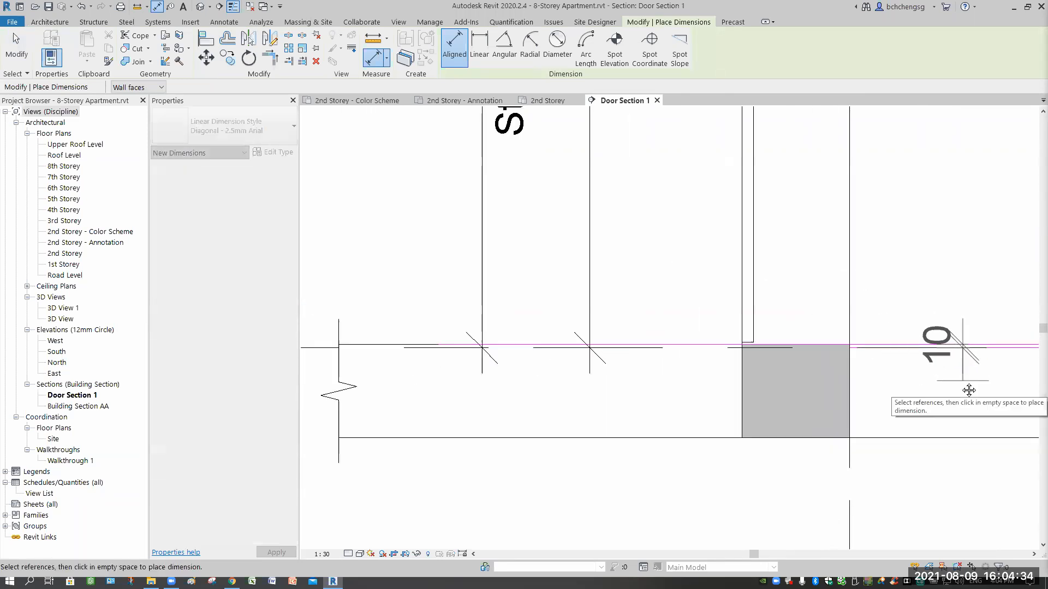
{"action": "scroll", "coordinate": [756, 339], "scroll_direction": "up", "scroll_amount": 2}
{"action": "left_click", "coordinate": [761, 224]}
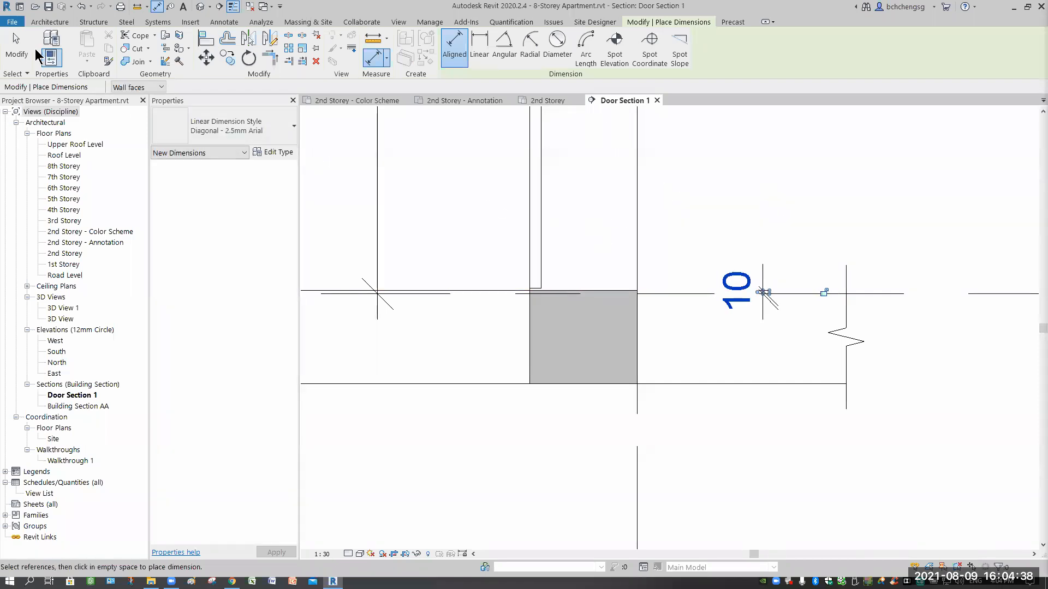
{"action": "left_click", "coordinate": [17, 47]}
- Set the door section view's detail level to Fine to show the floor and wall material layers
{"action": "scroll", "coordinate": [887, 415], "scroll_direction": "down", "scroll_amount": 2}
{"action": "scroll", "coordinate": [887, 415], "scroll_direction": "down", "scroll_amount": 3}
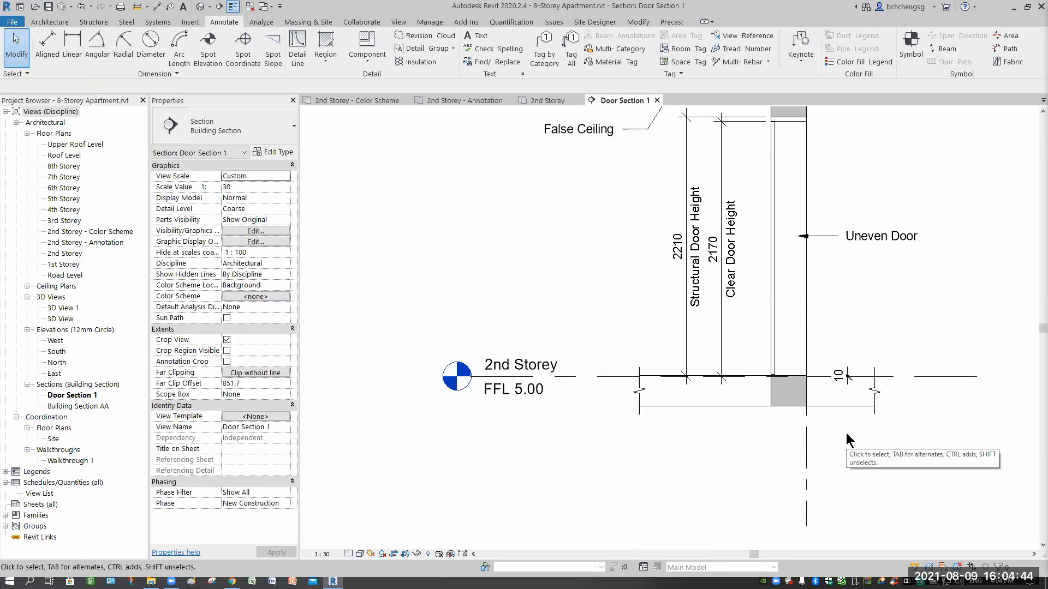
{"action": "left_click", "coordinate": [676, 407]}
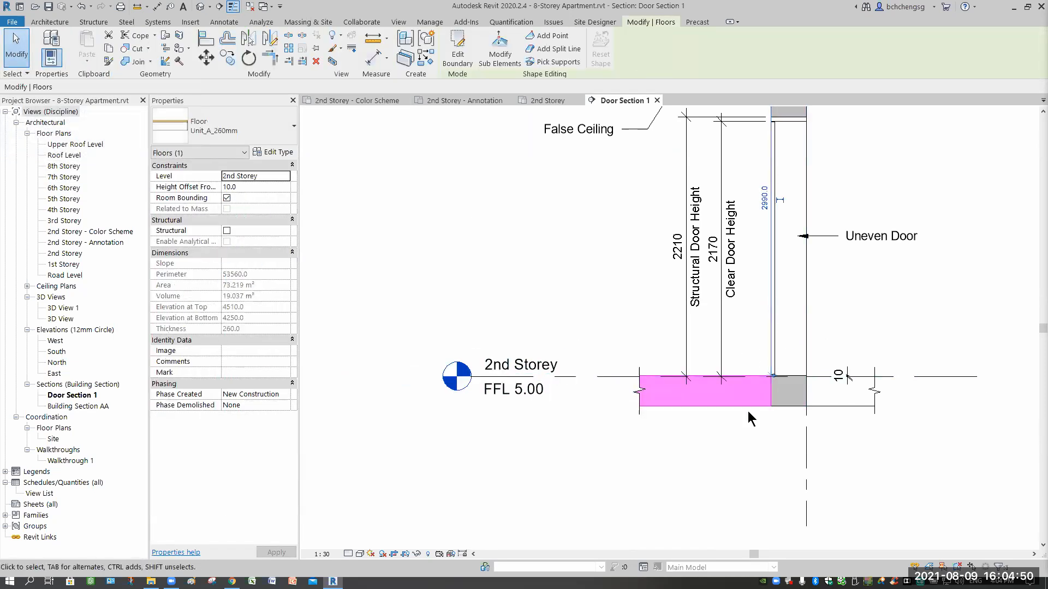
{"action": "left_click", "coordinate": [347, 554]}
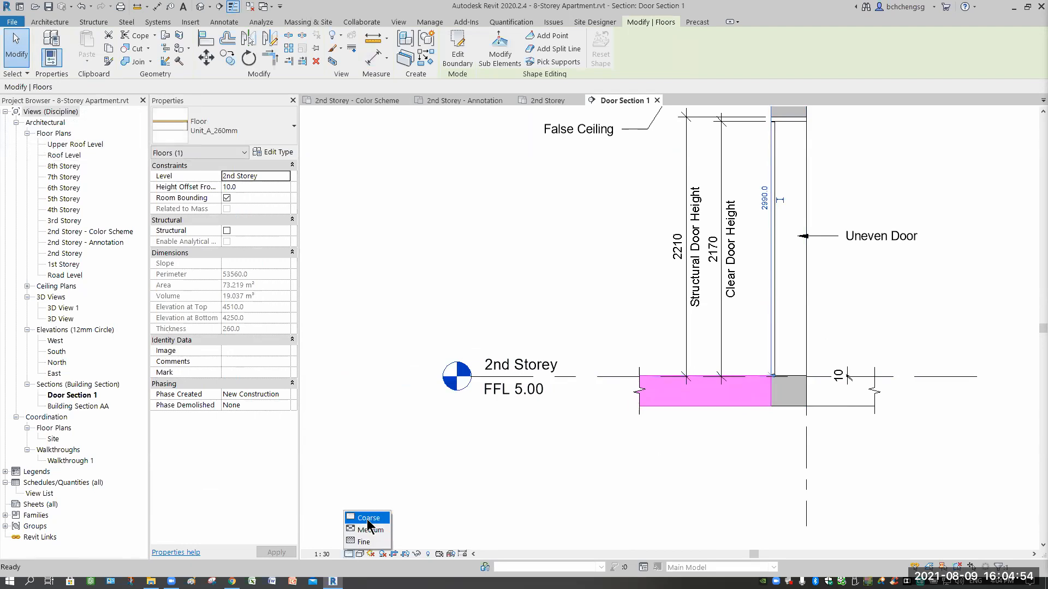
{"action": "left_click", "coordinate": [363, 542]}
{"action": "left_click", "coordinate": [656, 487]}
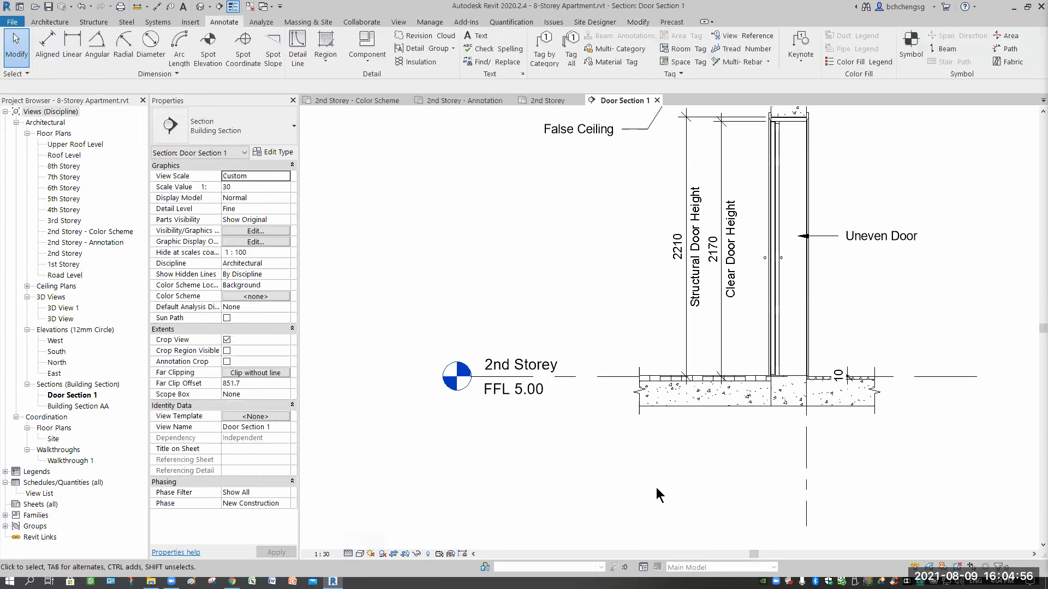
{"action": "scroll", "coordinate": [786, 418], "scroll_direction": "up", "scroll_amount": 4}
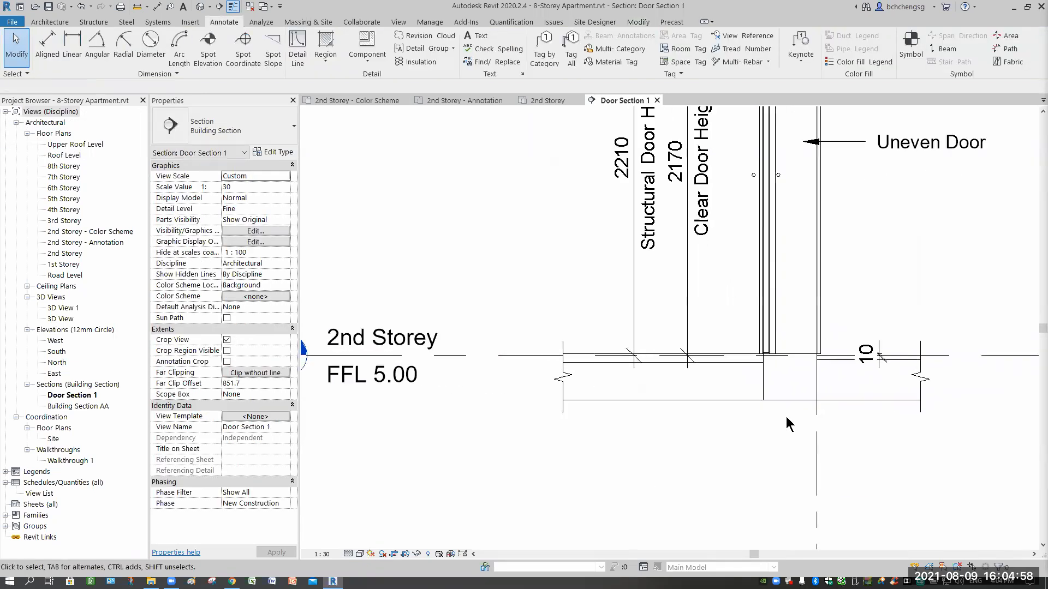
{"action": "scroll", "coordinate": [786, 417], "scroll_direction": "up", "scroll_amount": 1}
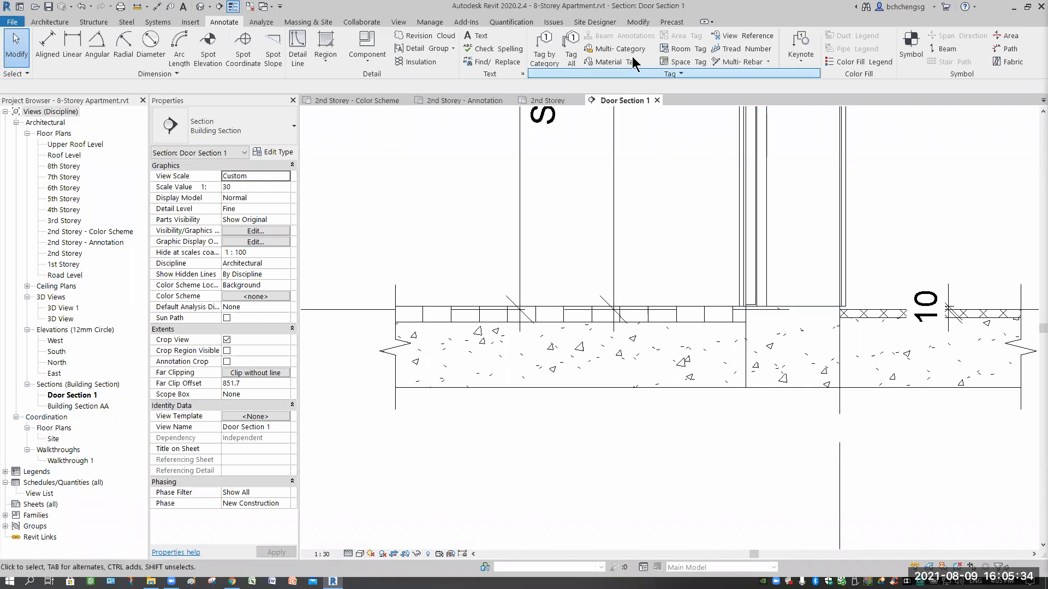
- Try to hide the vertical edge between the floor slab and the wall base using Linework with the <Invisible lines> style
{"action": "left_click", "coordinate": [637, 22]}
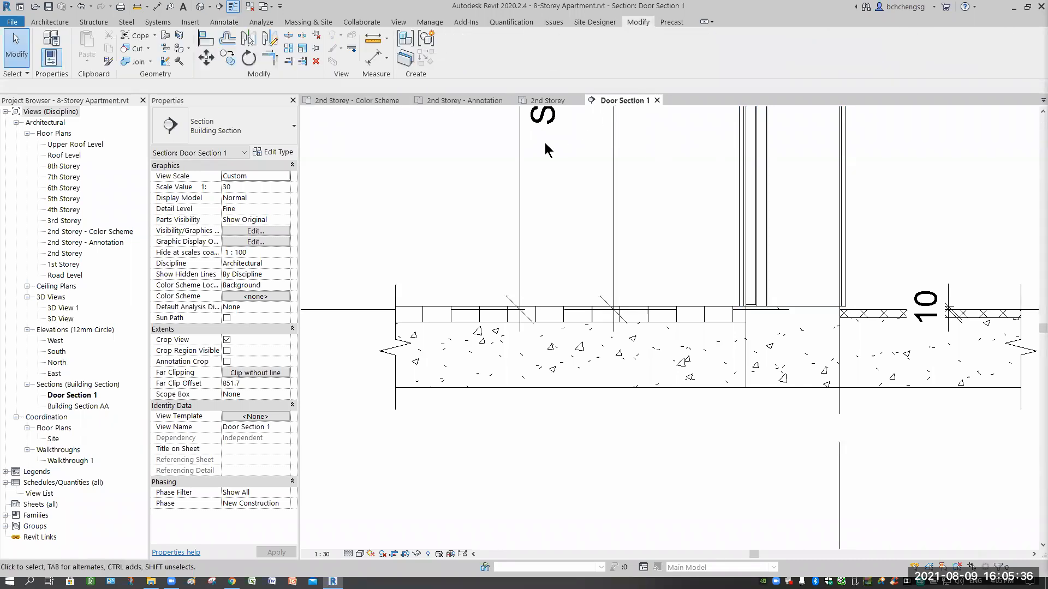
{"action": "left_click", "coordinate": [351, 49]}
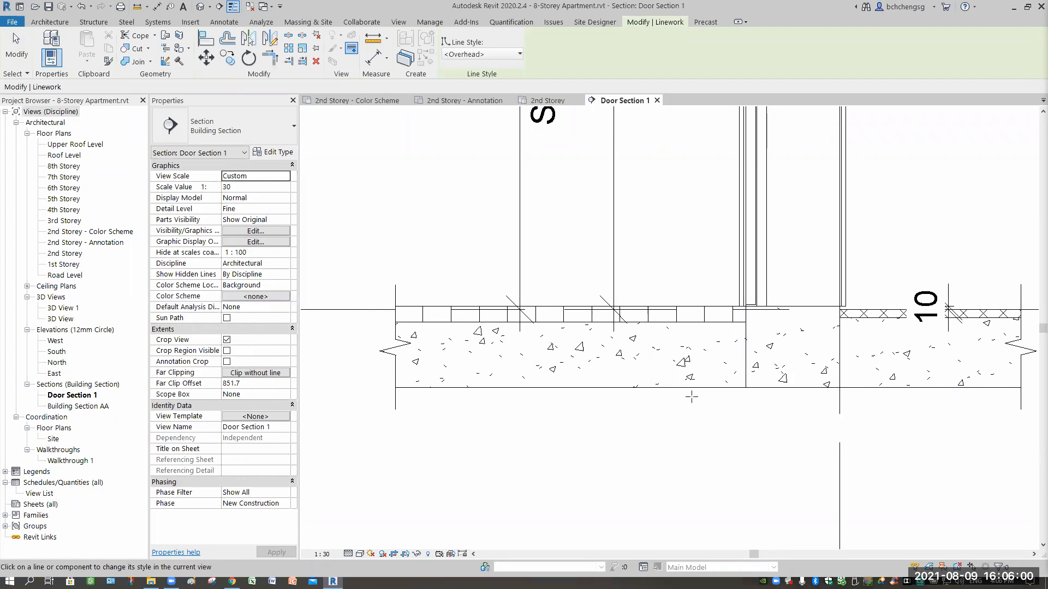
{"action": "left_click", "coordinate": [518, 55]}
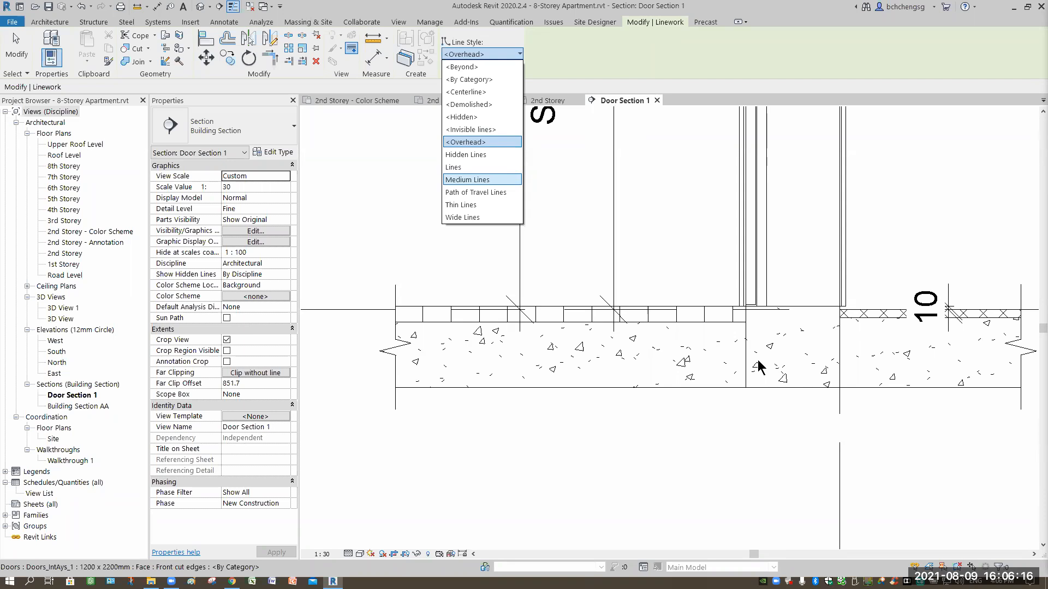
{"action": "left_click", "coordinate": [472, 130]}
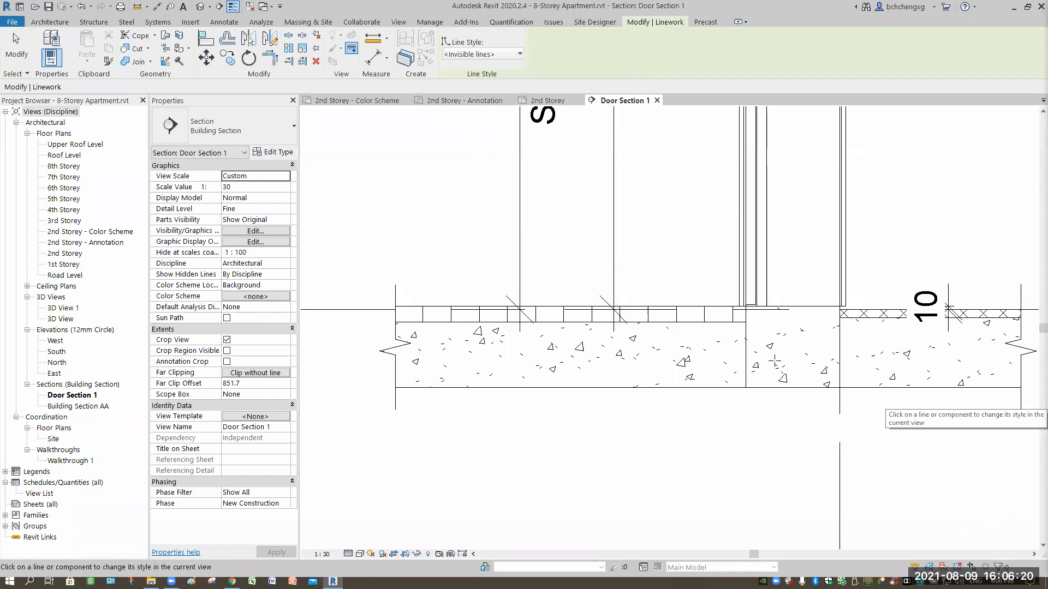
{"action": "left_click", "coordinate": [746, 360]}
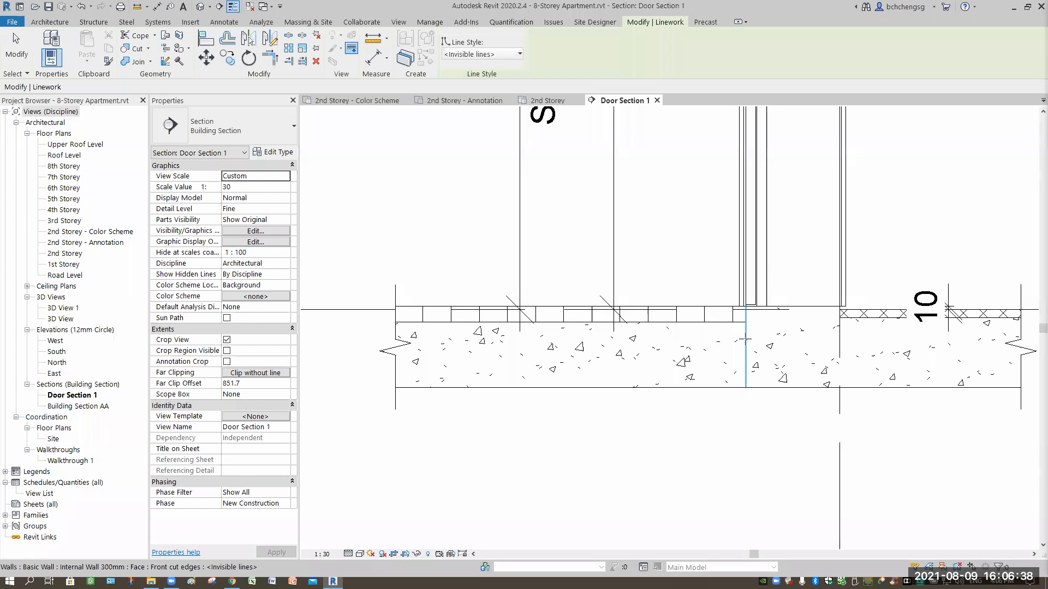
{"action": "key", "text": "Escape"}
{"action": "key", "text": "Escape"}
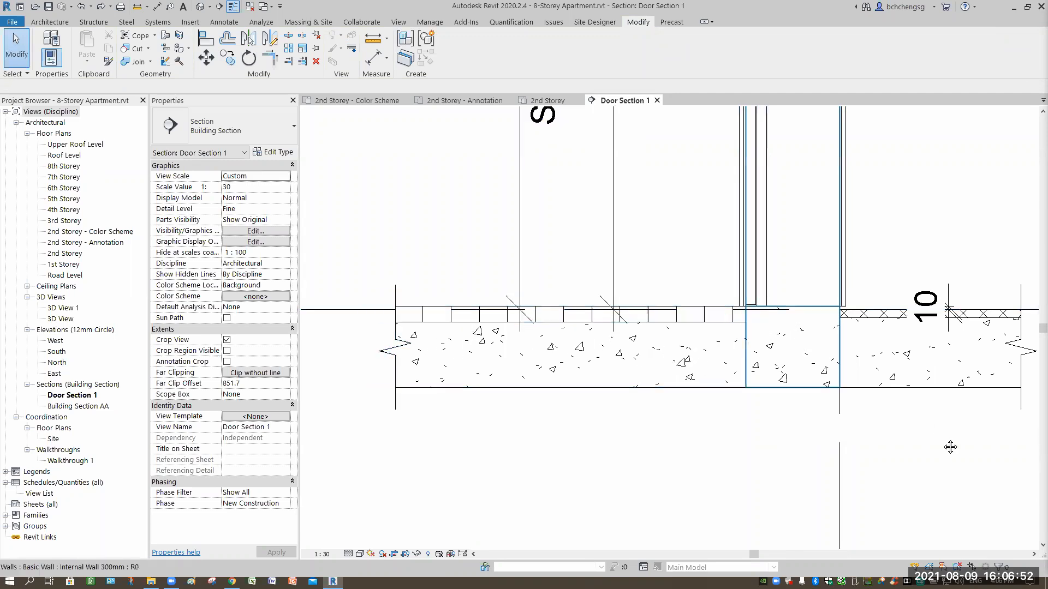
- Start a Diagonal cross-hatch filled region, sketching thin boundary lines along the Unit A slab top from the break line and 50 mm up the wall face
{"action": "scroll", "coordinate": [901, 437], "scroll_direction": "down", "scroll_amount": 3}
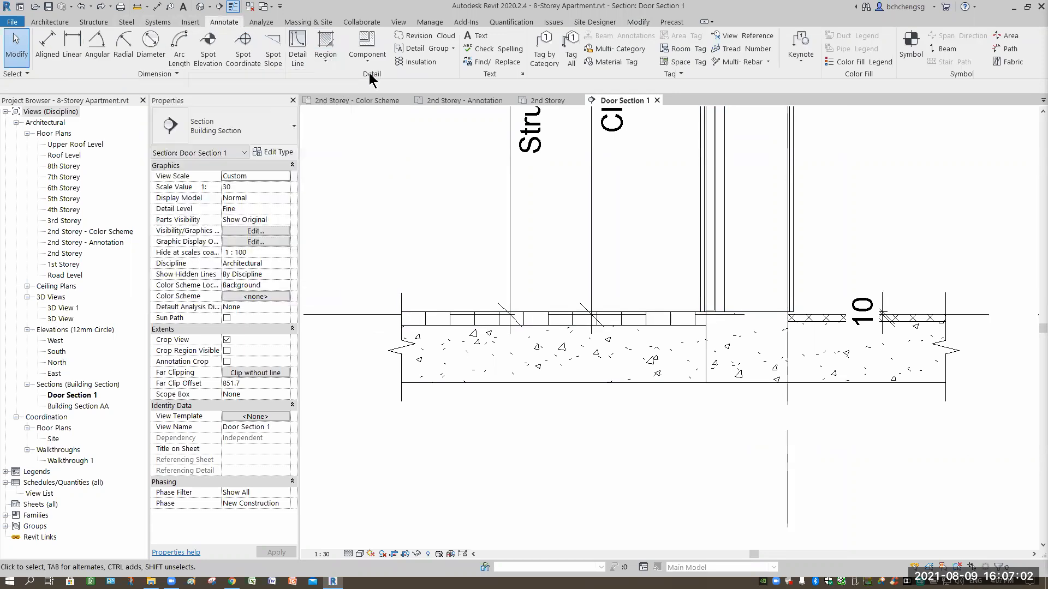
{"action": "left_click", "coordinate": [328, 62]}
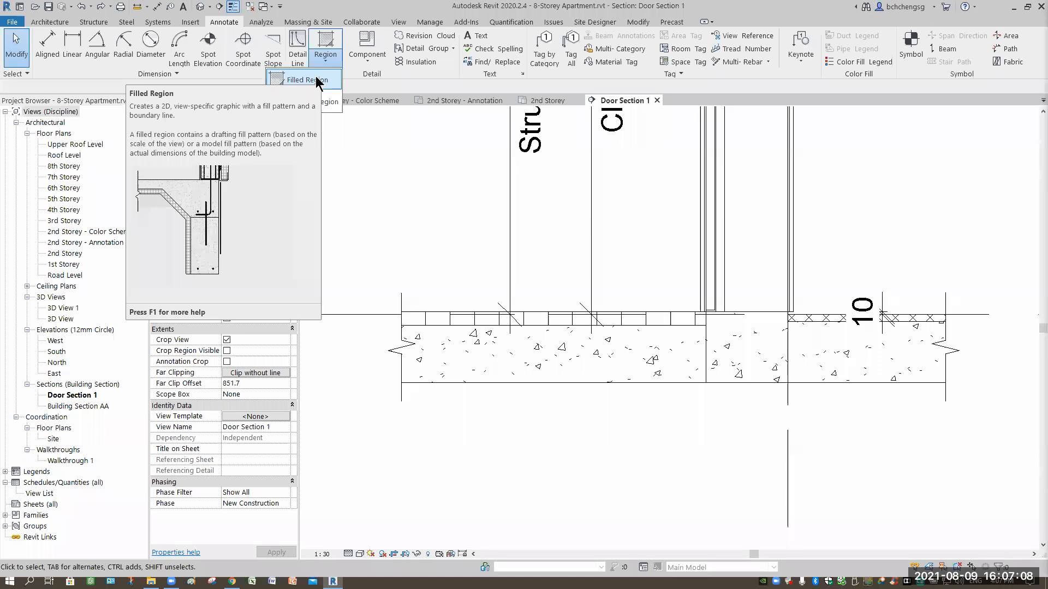
{"action": "left_click", "coordinate": [317, 82]}
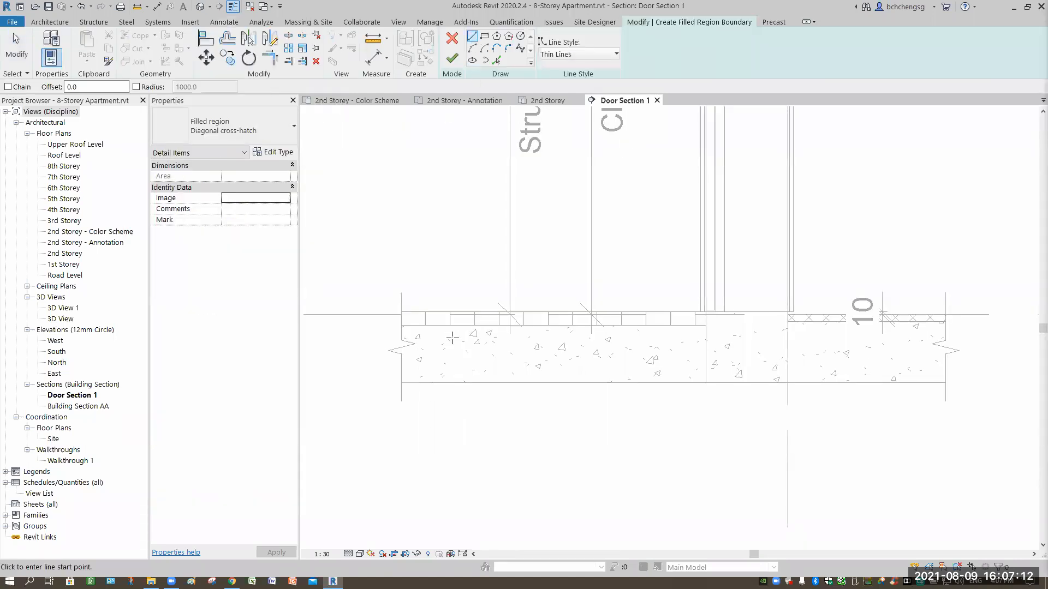
{"action": "left_click", "coordinate": [402, 326]}
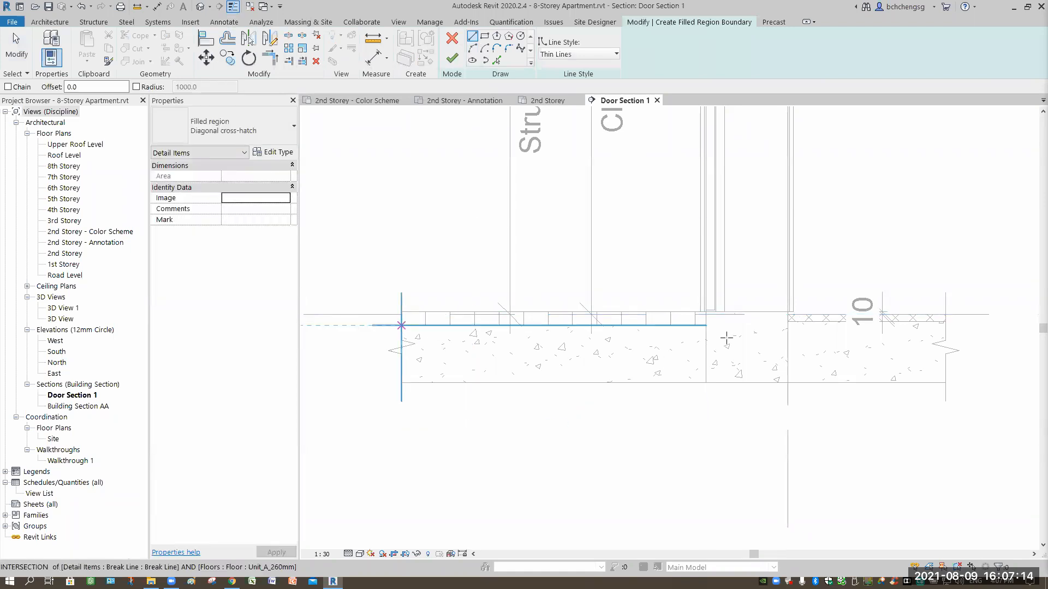
{"action": "scroll", "coordinate": [726, 337], "scroll_direction": "up", "scroll_amount": 4}
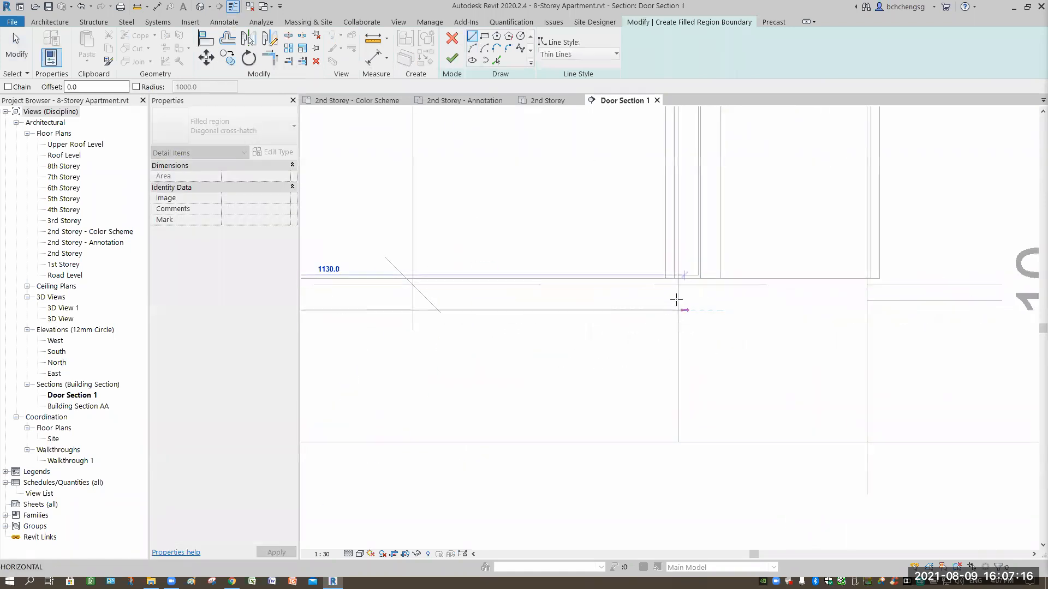
{"action": "left_click", "coordinate": [677, 310]}
{"action": "scroll", "coordinate": [682, 300], "scroll_direction": "up", "scroll_amount": 4}
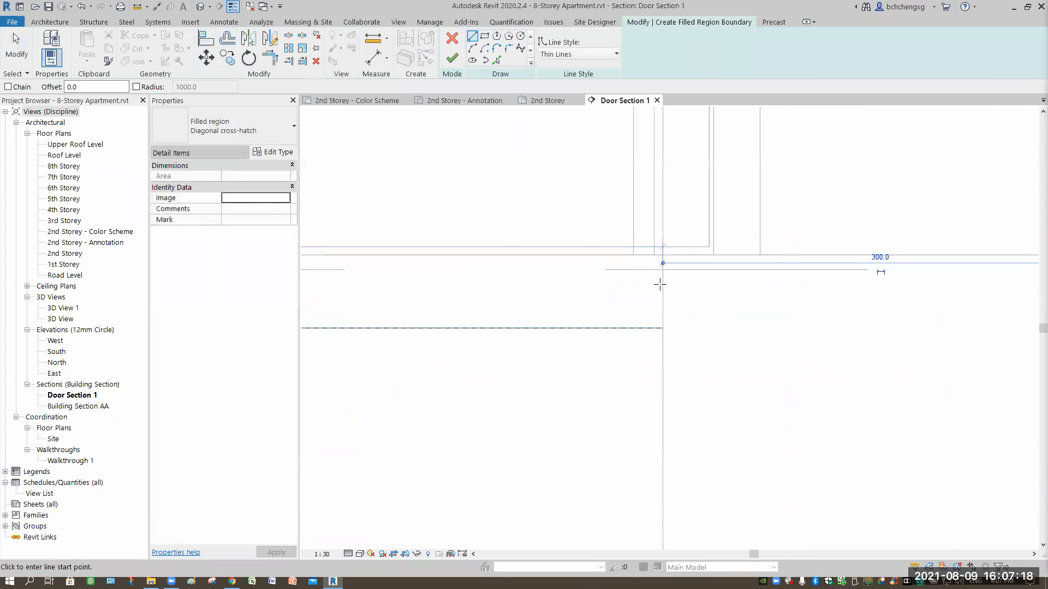
{"action": "scroll", "coordinate": [682, 302], "scroll_direction": "down", "scroll_amount": 2}
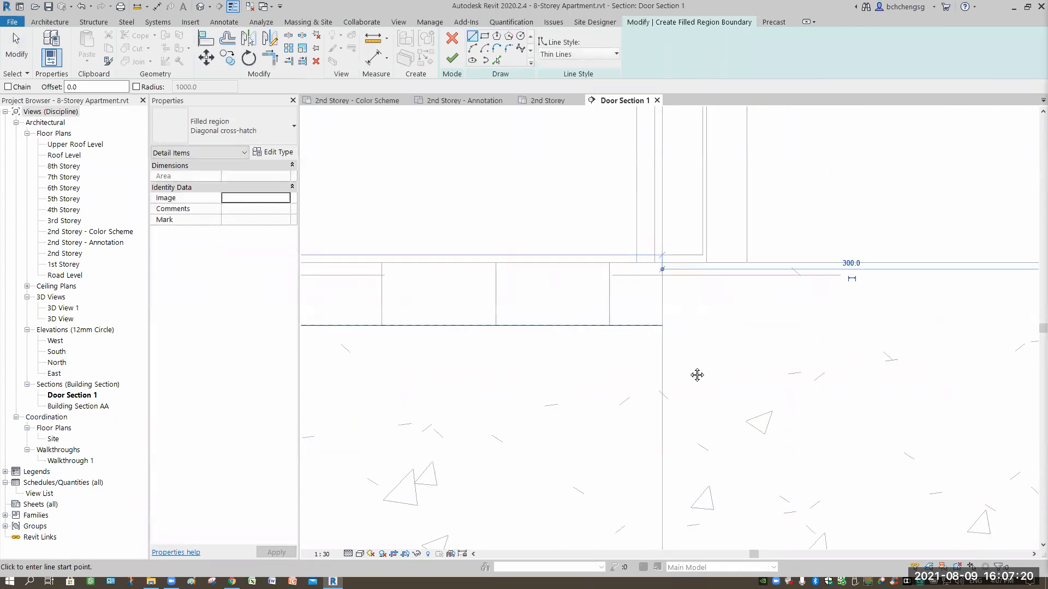
{"action": "middle_click_drag", "start_coordinate": [563, 368], "coordinate": [627, 369]}
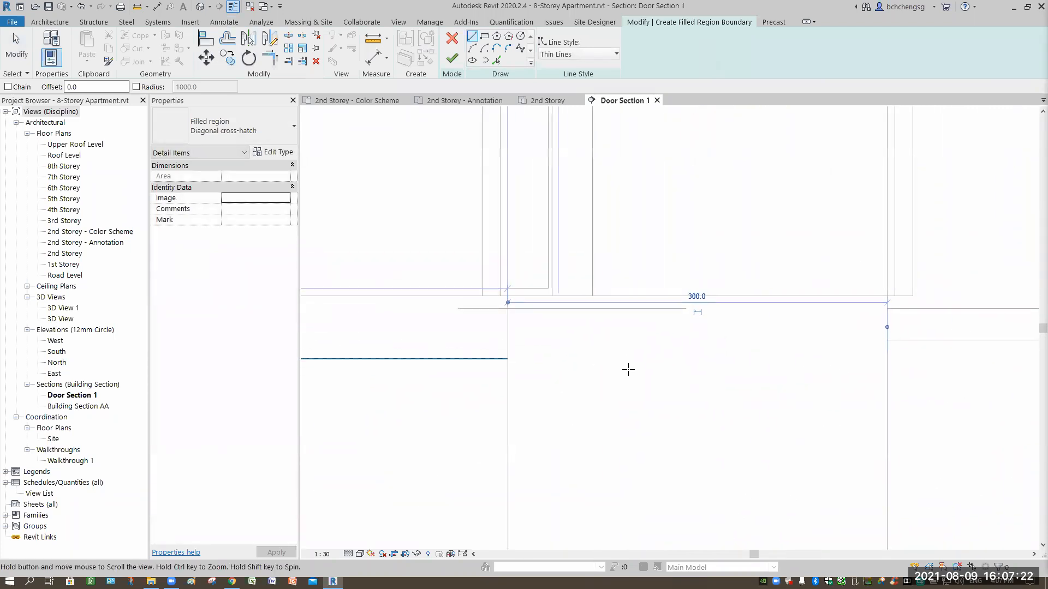
{"action": "left_click", "coordinate": [544, 363]}
{"action": "left_click", "coordinate": [544, 300]}
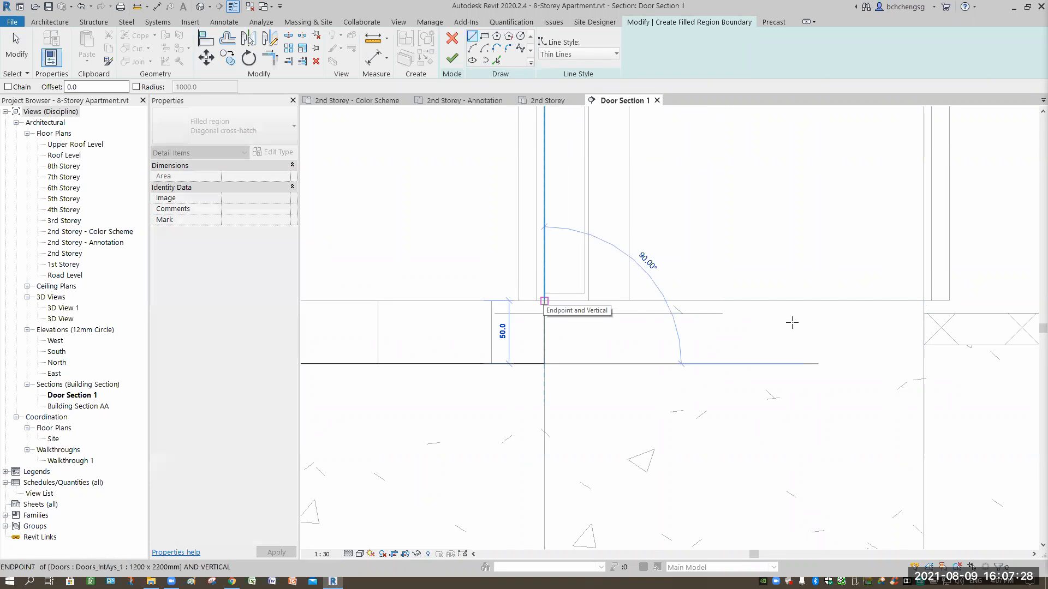
- With chained lines, continue the region boundary 300 mm across the door threshold and down the wall face to the lobby slab top
{"action": "left_click", "coordinate": [923, 300]}
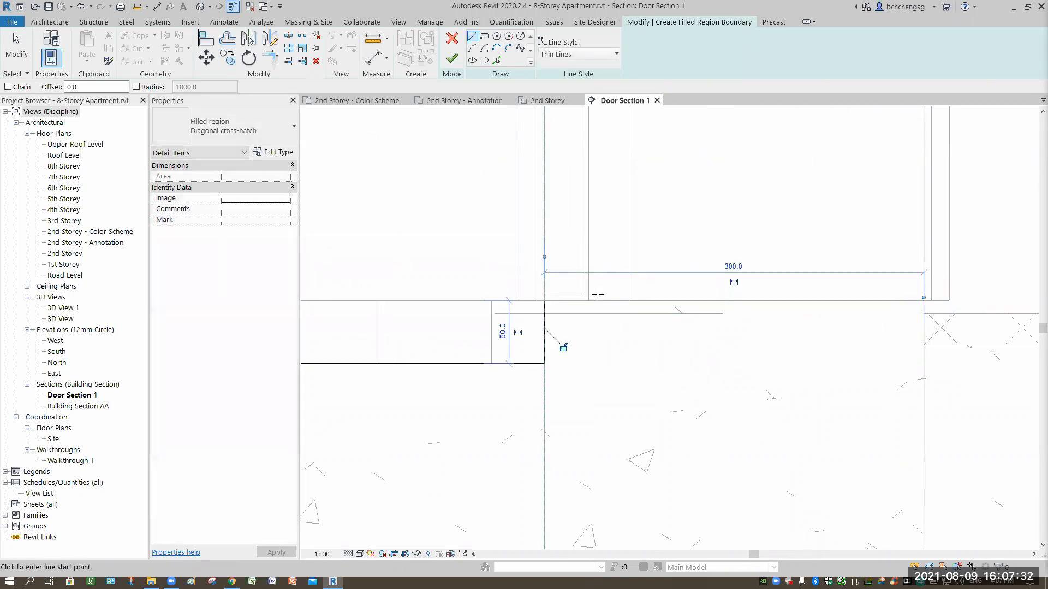
{"action": "left_click", "coordinate": [544, 301]}
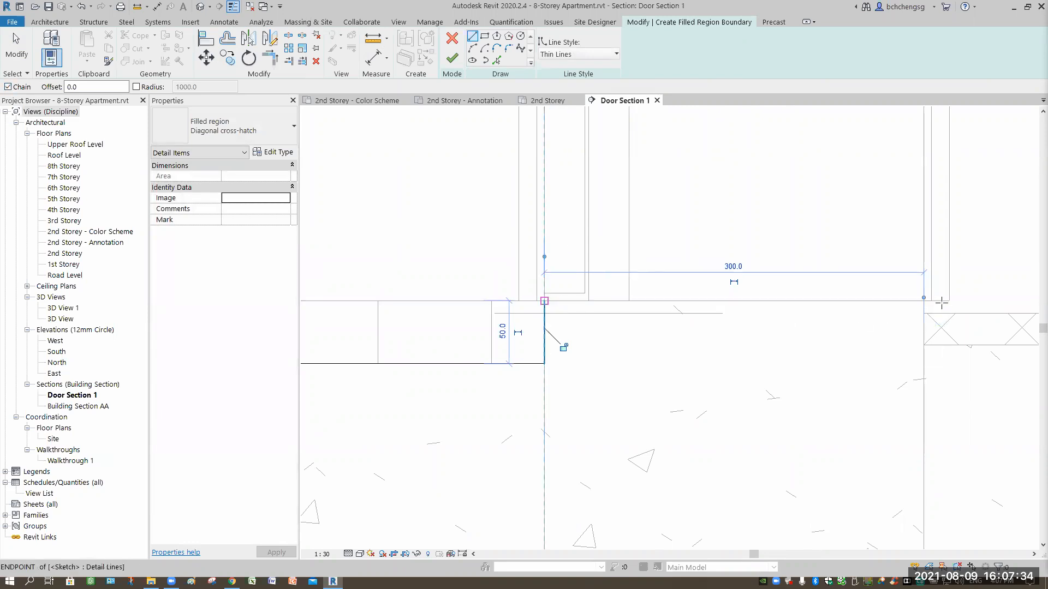
{"action": "left_click", "coordinate": [924, 301]}
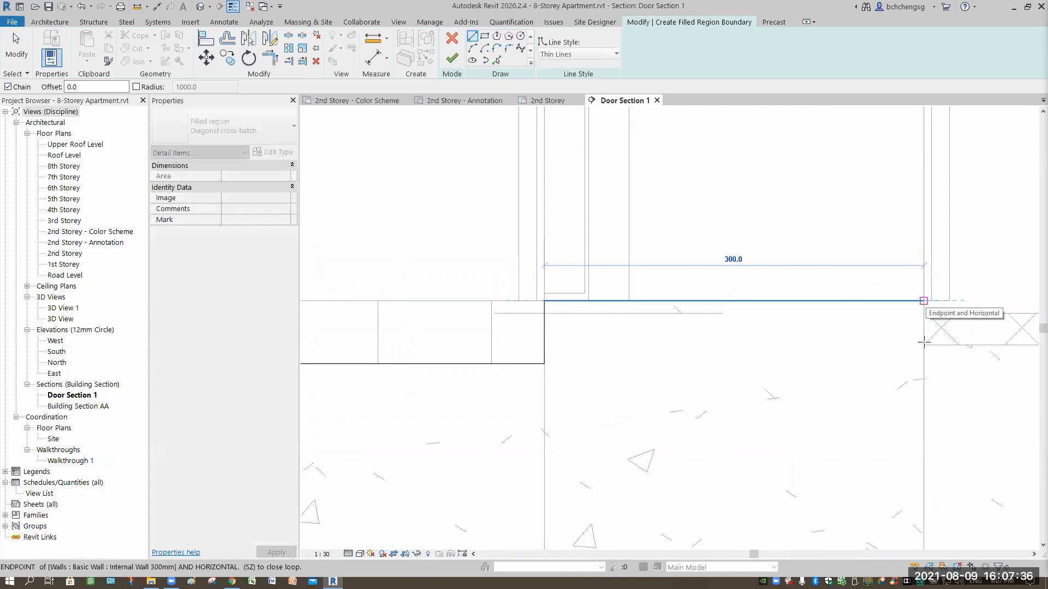
{"action": "left_click", "coordinate": [923, 345]}
- Continue the region boundary 600 mm along the lobby slab top past the break line and 225 mm down to the slab underside
{"action": "scroll", "coordinate": [963, 376], "scroll_direction": "down", "scroll_amount": 6}
{"action": "middle_click_drag", "start_coordinate": [972, 401], "coordinate": [760, 353]}
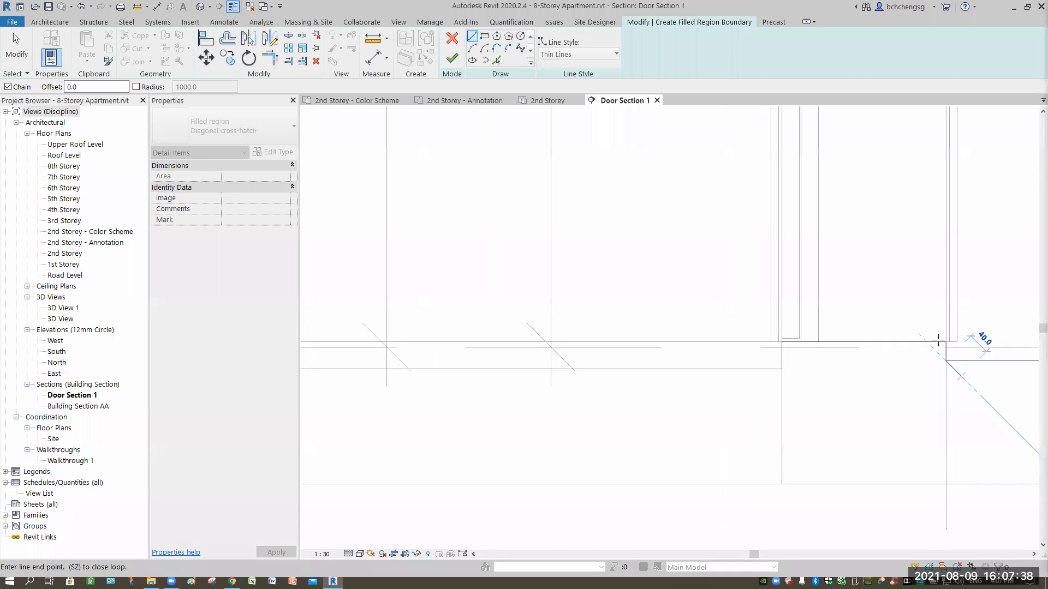
{"action": "middle_click_drag", "start_coordinate": [981, 316], "coordinate": [977, 308]}
{"action": "left_click", "coordinate": [977, 308]}
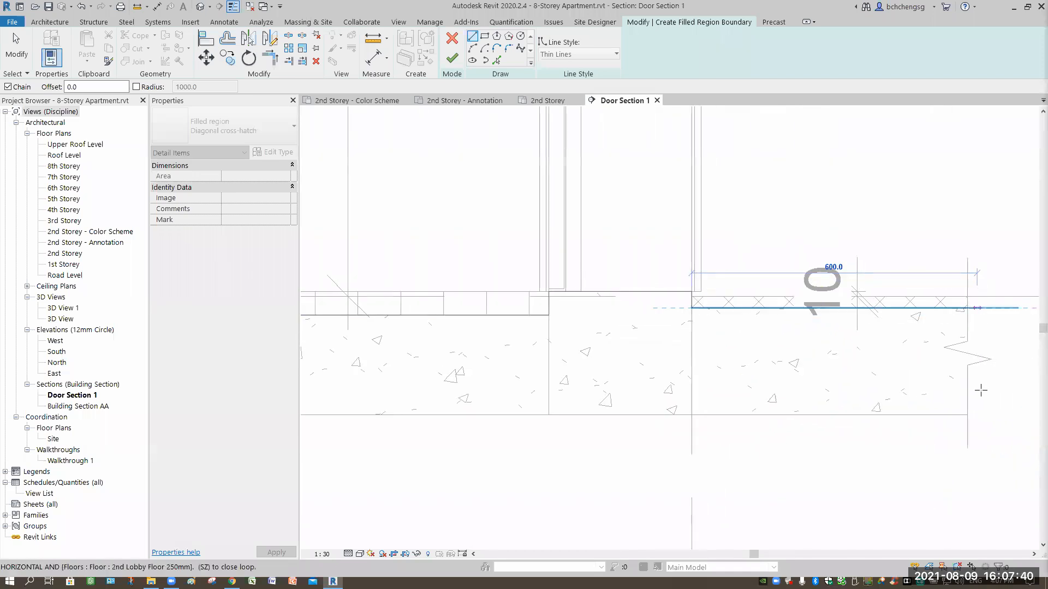
{"action": "left_click", "coordinate": [976, 415]}
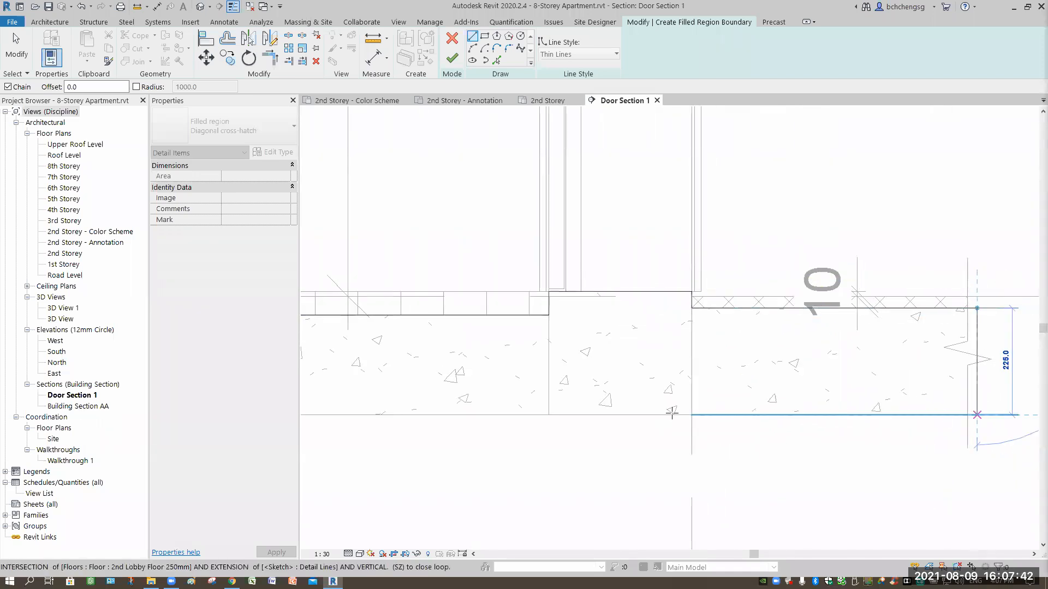
- Continue the filled region boundary along the slab underside past the Unit A break line and up to the slab top level
{"action": "left_click", "coordinate": [548, 415]}
{"action": "scroll", "coordinate": [774, 402], "scroll_direction": "down", "scroll_amount": 4}
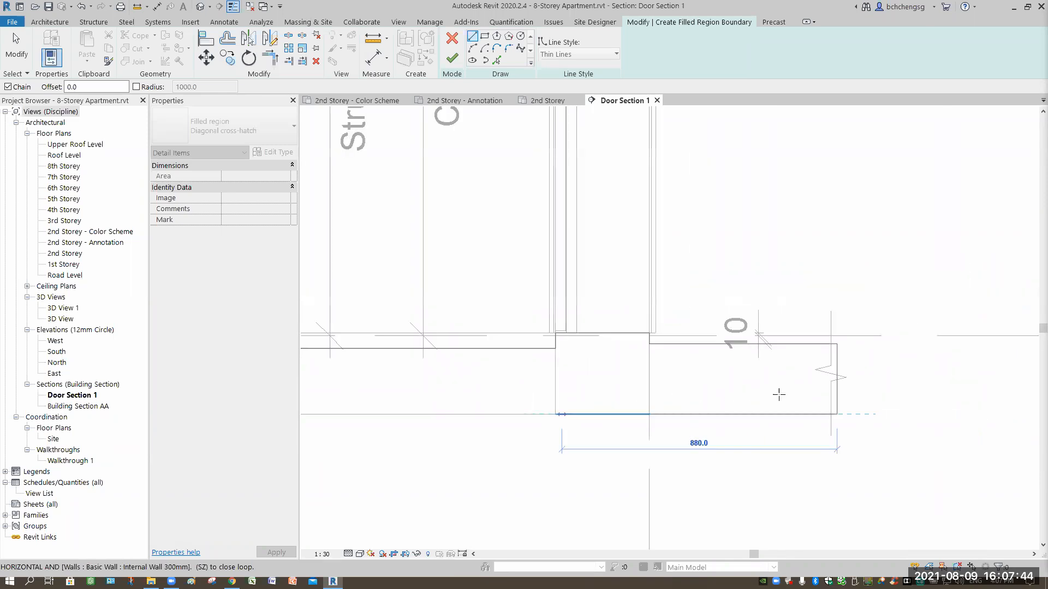
{"action": "middle_click_drag", "start_coordinate": [494, 394], "coordinate": [685, 384]}
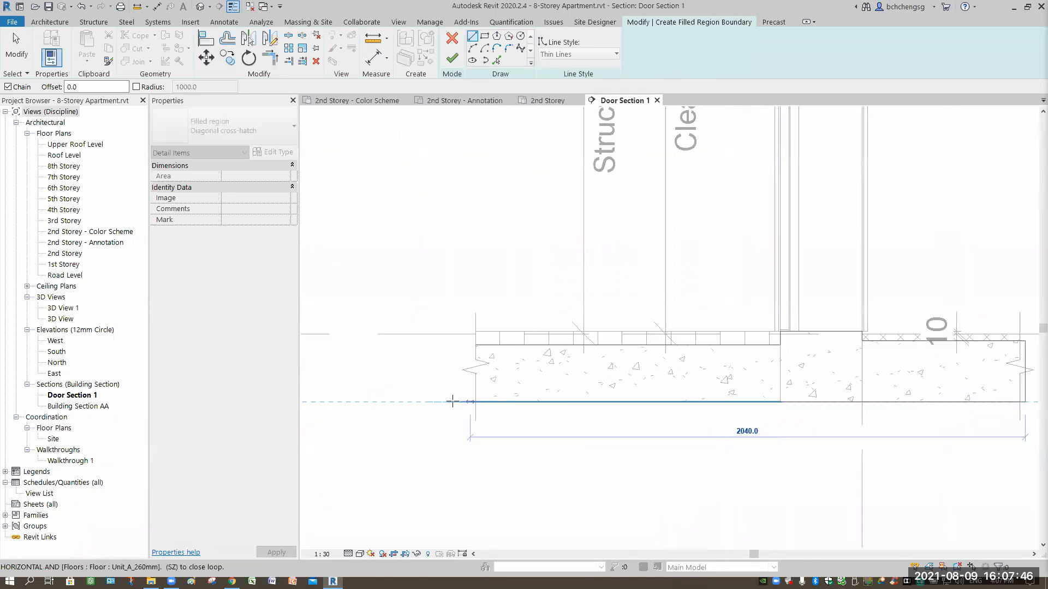
{"action": "left_click", "coordinate": [454, 347]}
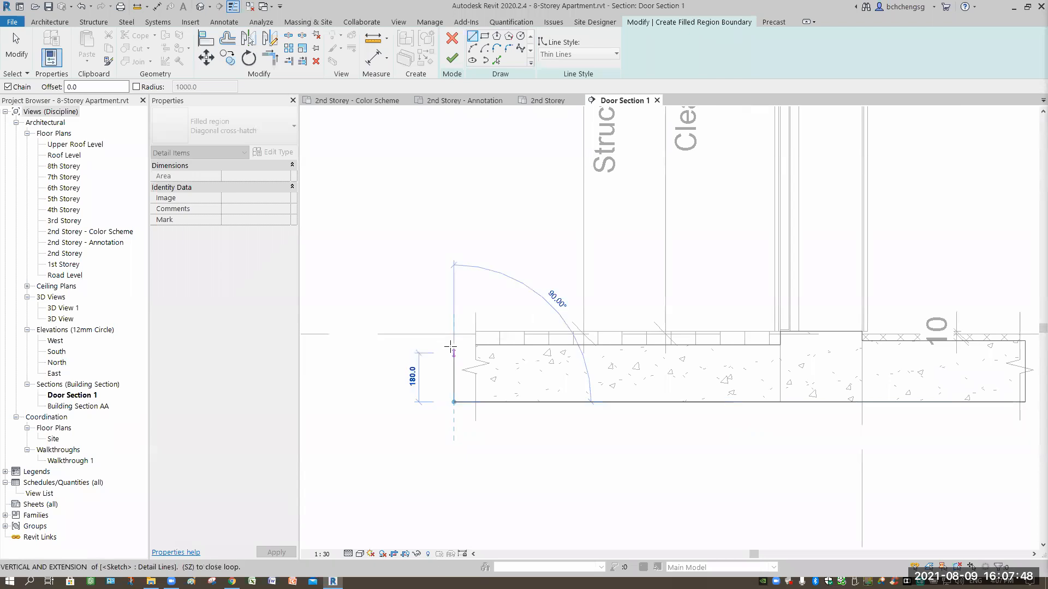
{"action": "left_click", "coordinate": [481, 342]}
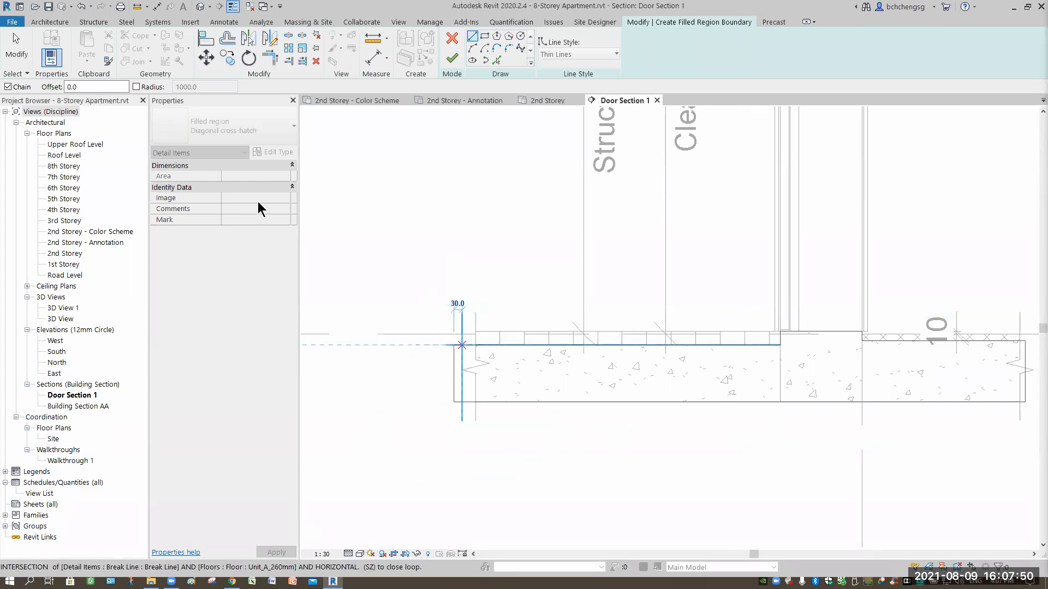
{"action": "key", "text": "Escape"}
{"action": "key", "text": "Escape"}
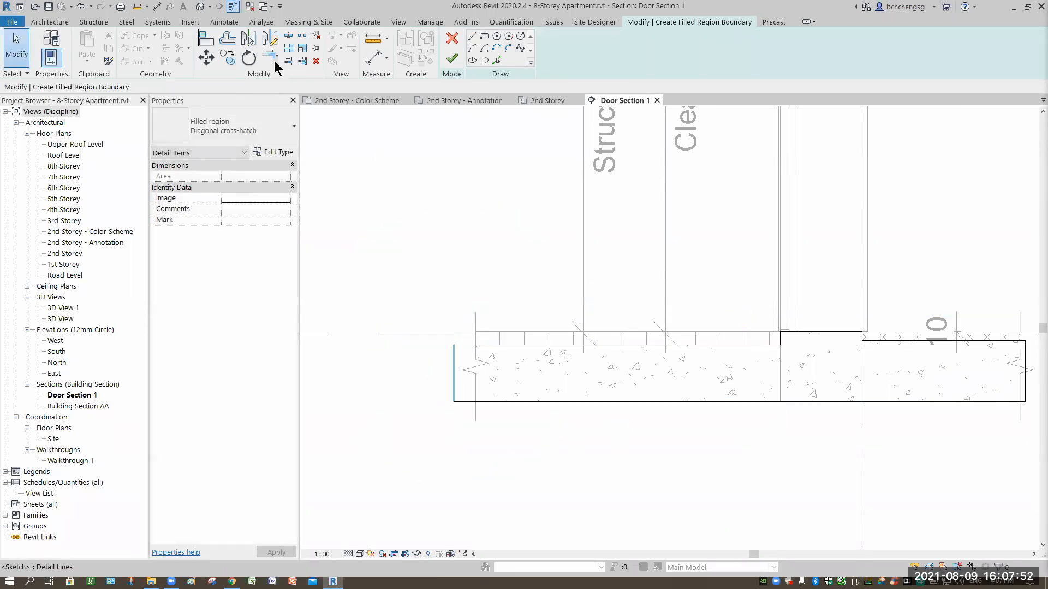
- Close the region boundary by trimming the Unit A end line and the slab top line to a corner
{"action": "key", "text": "t"}
{"action": "key", "text": "r"}
{"action": "left_click", "coordinate": [454, 360]}
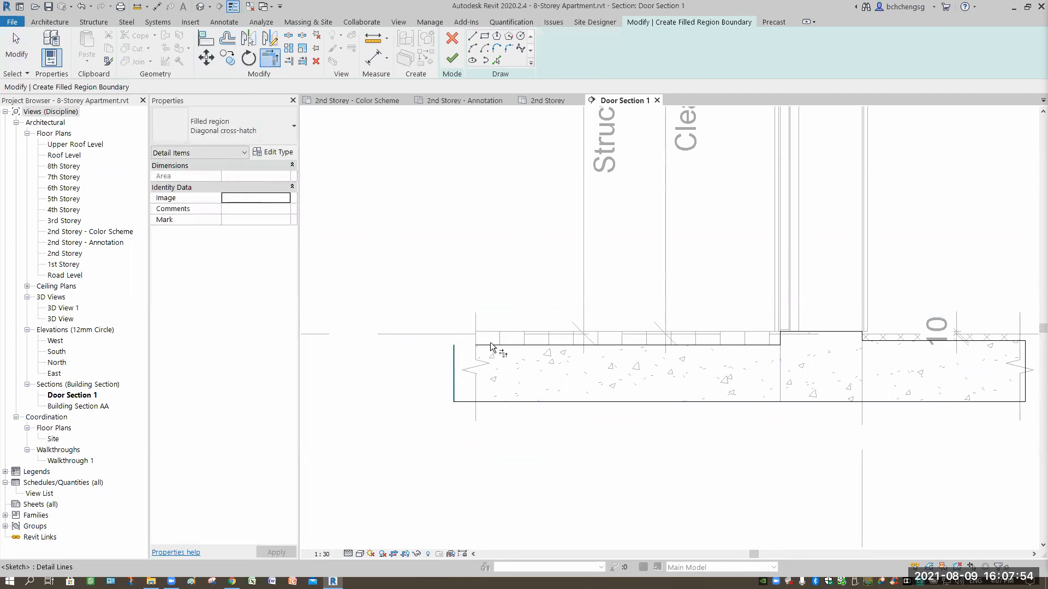
{"action": "left_click", "coordinate": [534, 345]}
{"action": "scroll", "coordinate": [789, 443], "scroll_direction": "down", "scroll_amount": 1}
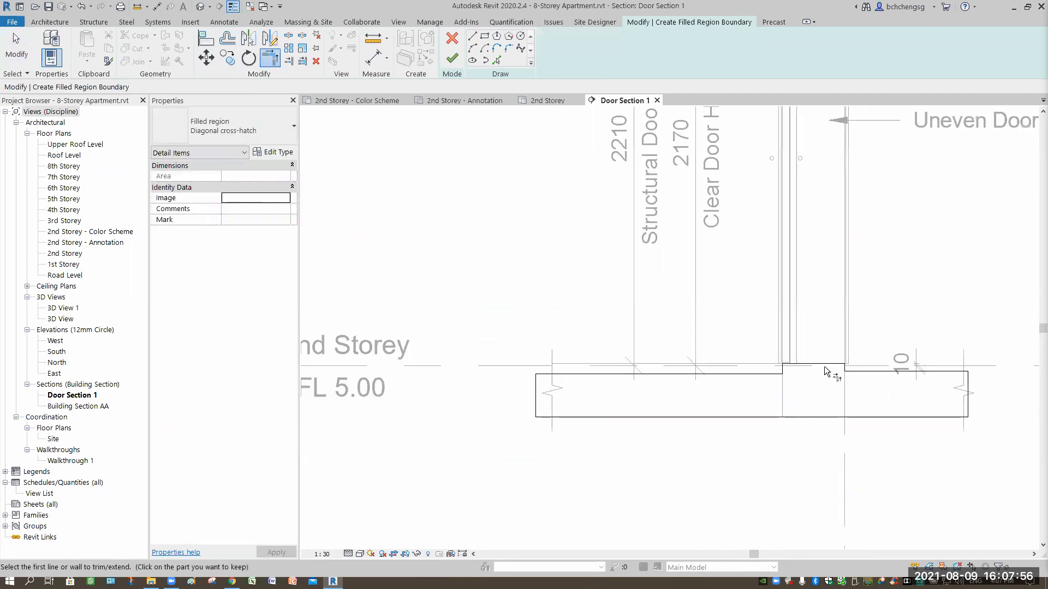
{"action": "middle_click_drag", "start_coordinate": [830, 381], "coordinate": [682, 371]}
{"action": "key", "text": "Escape"}
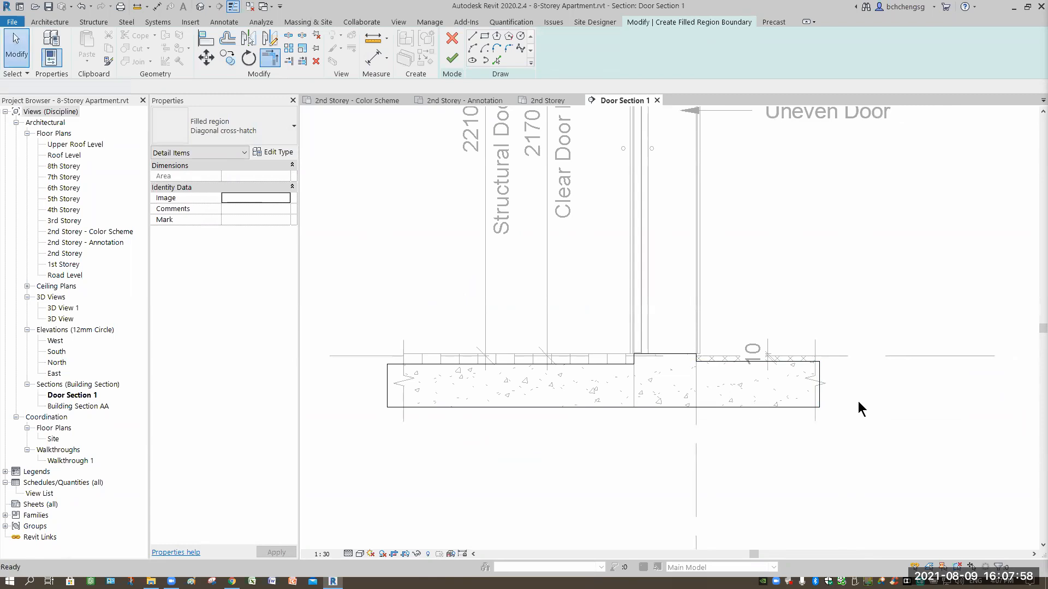
- Stretch the region boundary's lobby-side end line farther outward past the break line
{"action": "scroll", "coordinate": [790, 344], "scroll_direction": "up", "scroll_amount": 2}
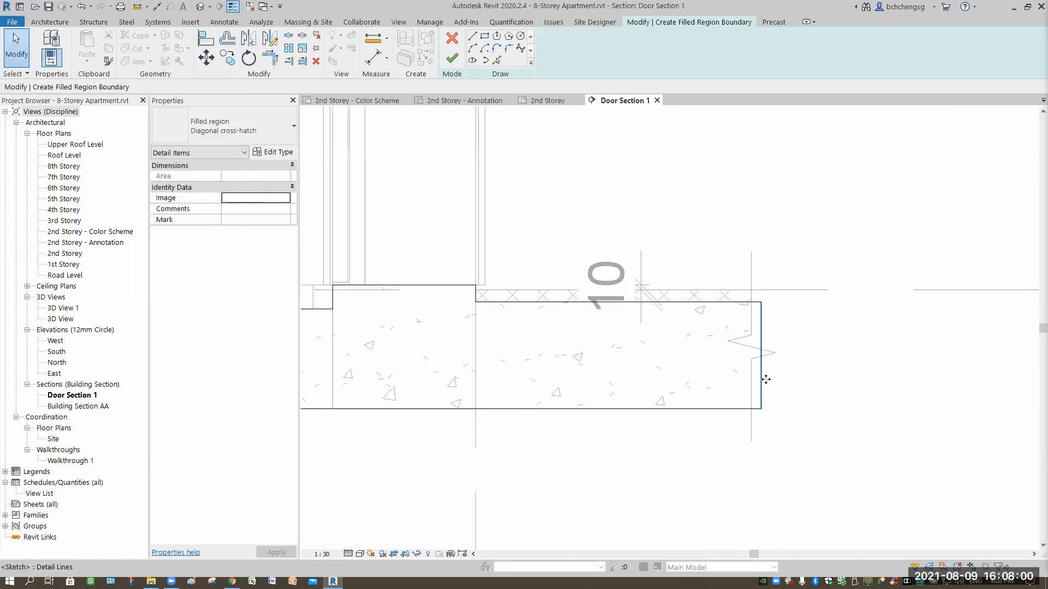
{"action": "left_click", "coordinate": [762, 378]}
{"action": "left_click_drag", "start_coordinate": [761, 377], "coordinate": [786, 383]}
{"action": "left_click", "coordinate": [622, 448]}
{"action": "scroll", "coordinate": [624, 442], "scroll_direction": "down", "scroll_amount": 2}
{"action": "middle_click_drag", "start_coordinate": [743, 436], "coordinate": [840, 396]}
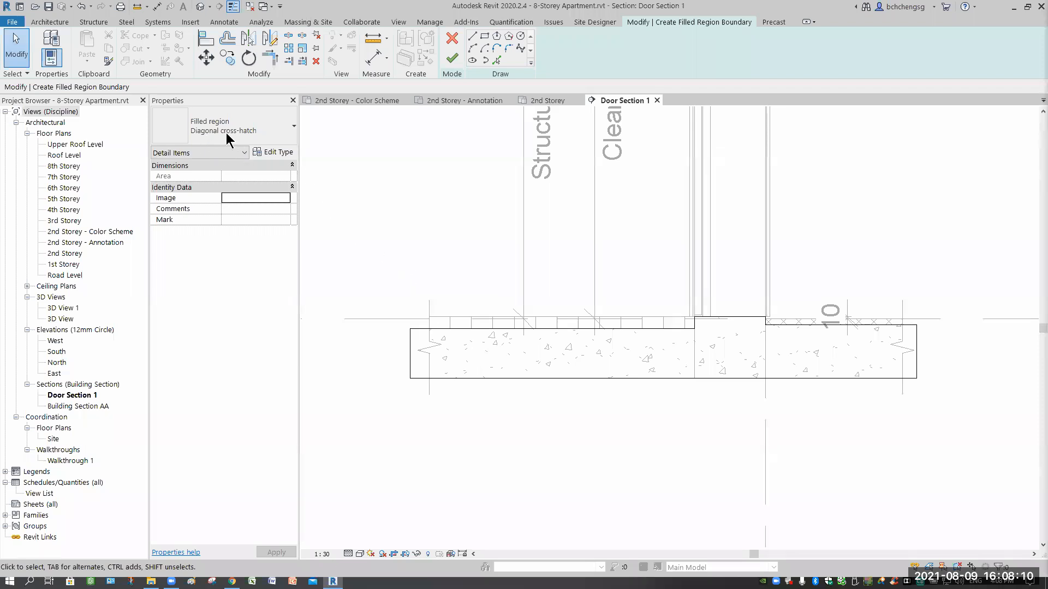
- Duplicate the Diagonal cross-hatch filled region type as "Floor Slab Section - Concrete"
{"action": "left_click", "coordinate": [279, 153]}
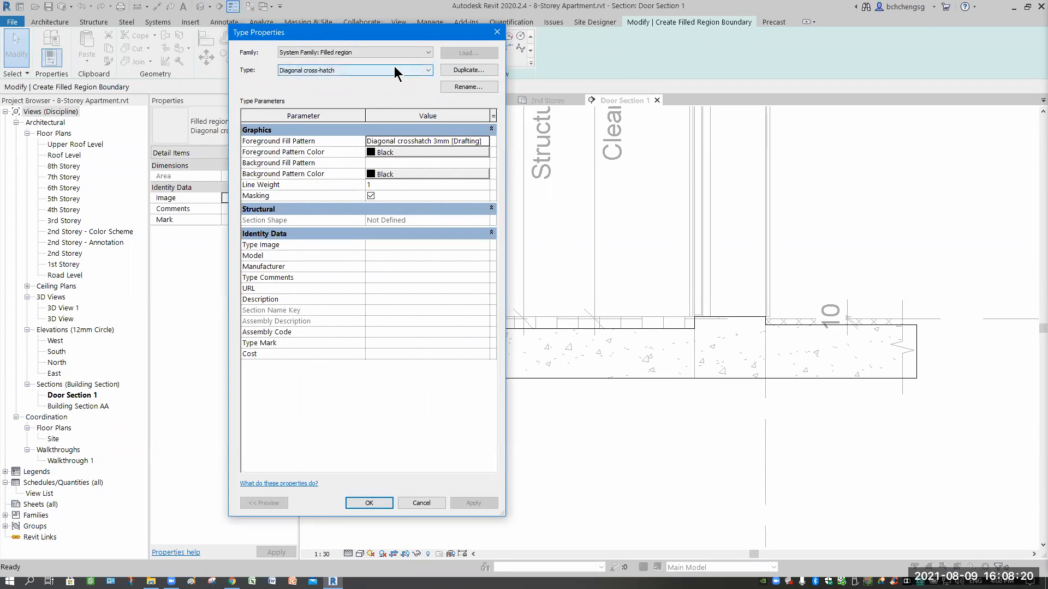
{"action": "left_click", "coordinate": [352, 73]}
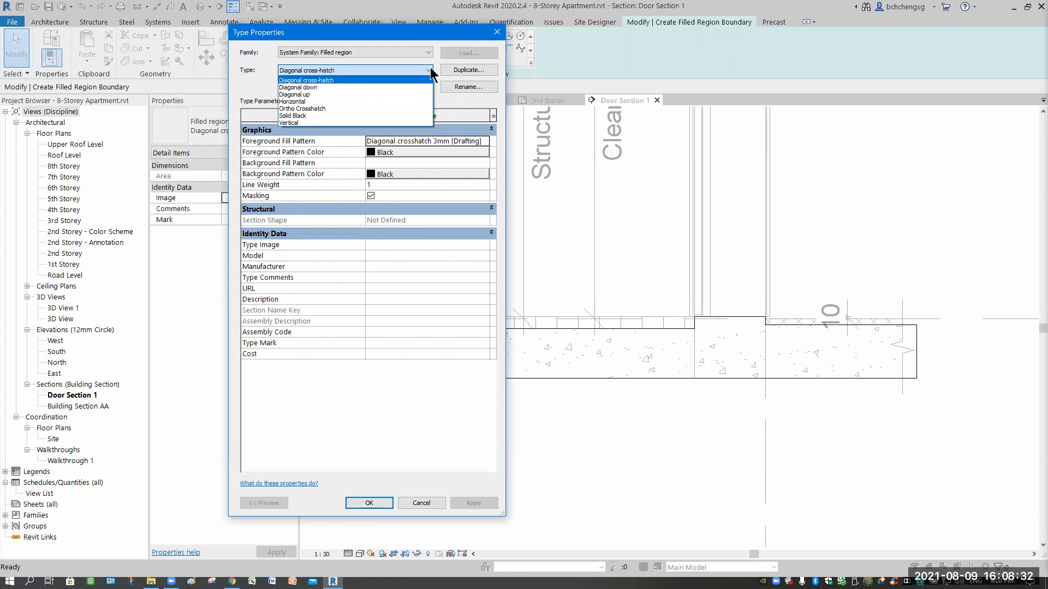
{"action": "left_click", "coordinate": [463, 70]}
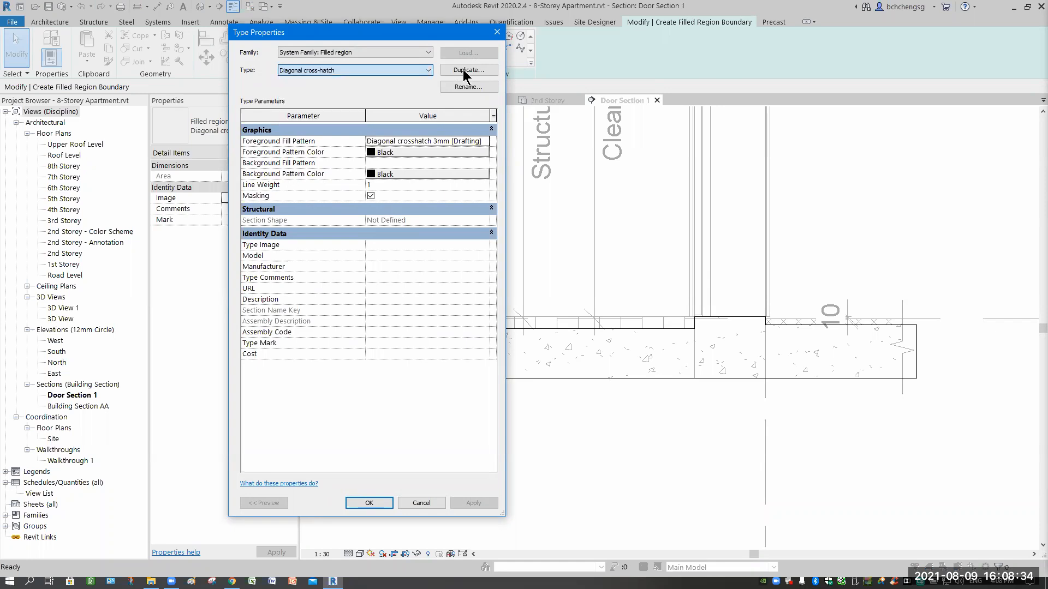
{"action": "left_click", "coordinate": [460, 69]}
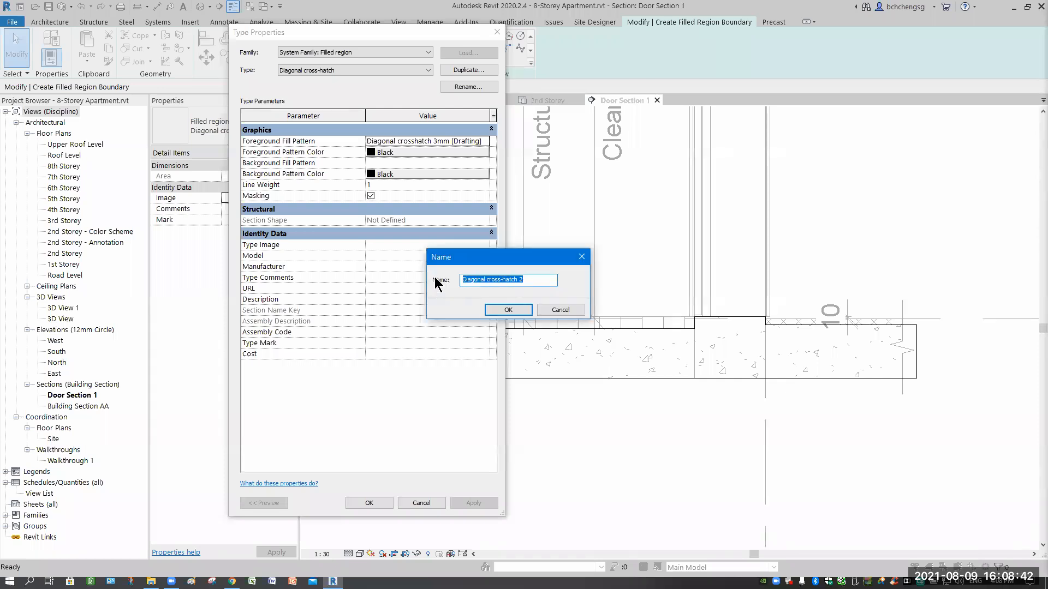
{"action": "type", "text": "F"}
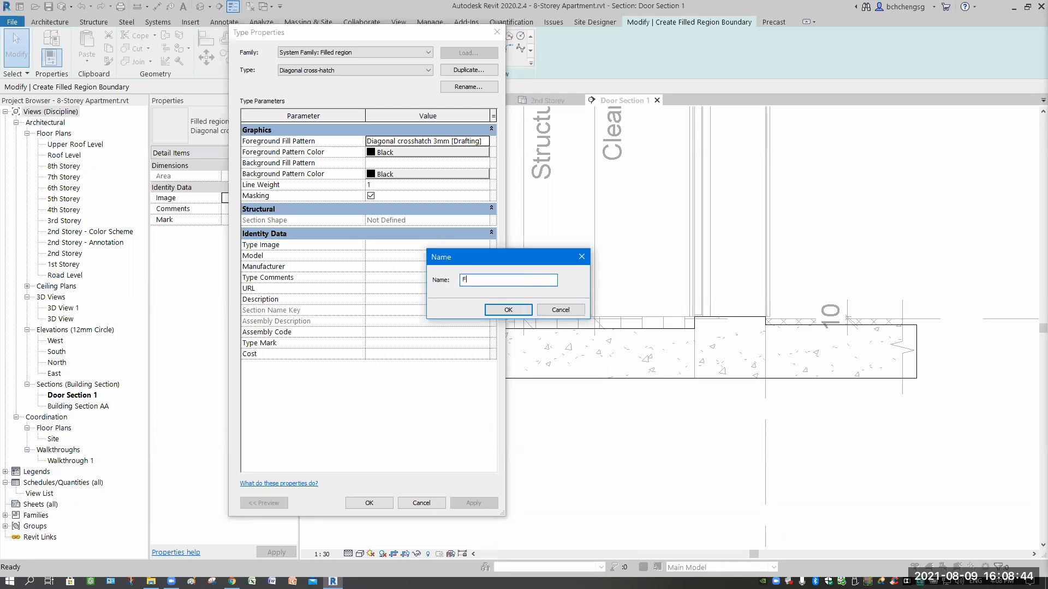
{"action": "type", "text": "loor Slab Section - Co"}
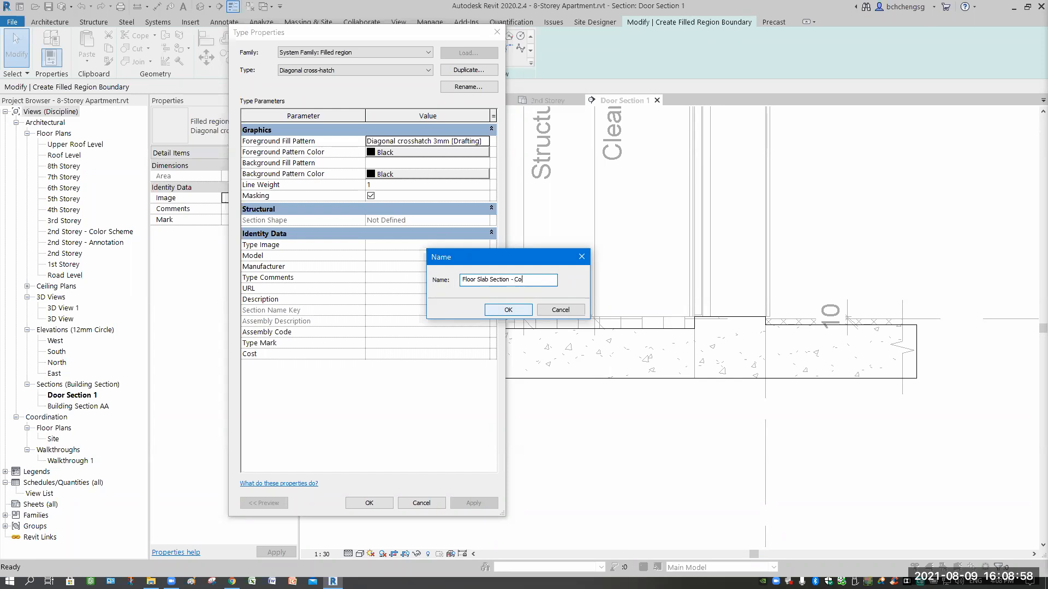
{"action": "type", "text": "rete"}
{"action": "key", "text": "Return"}
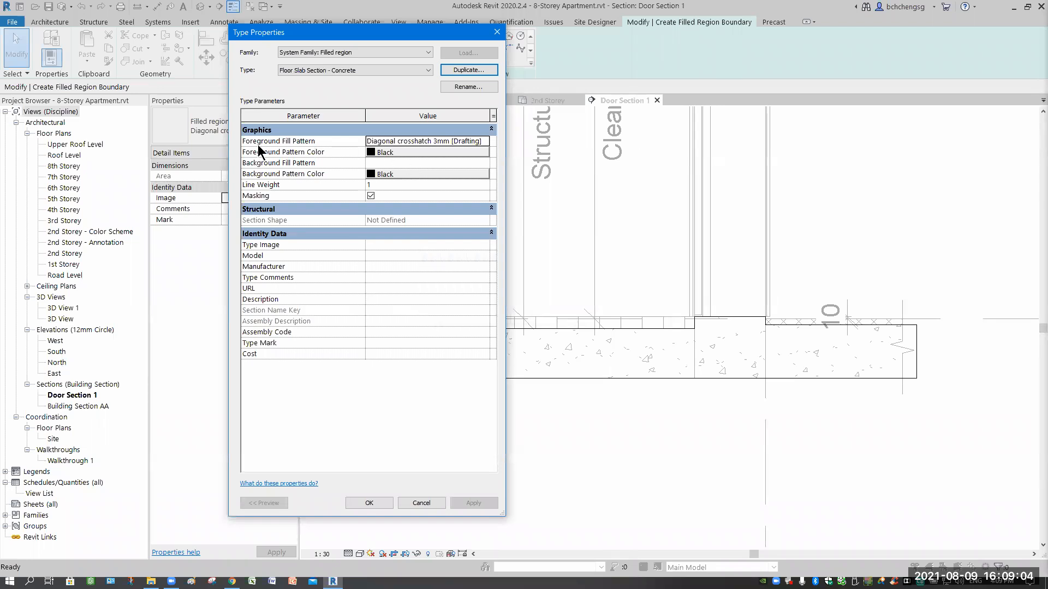
- Set the new type's foreground fill pattern to the Concrete drafting pattern and finish the filled region
{"action": "left_click", "coordinate": [484, 141]}
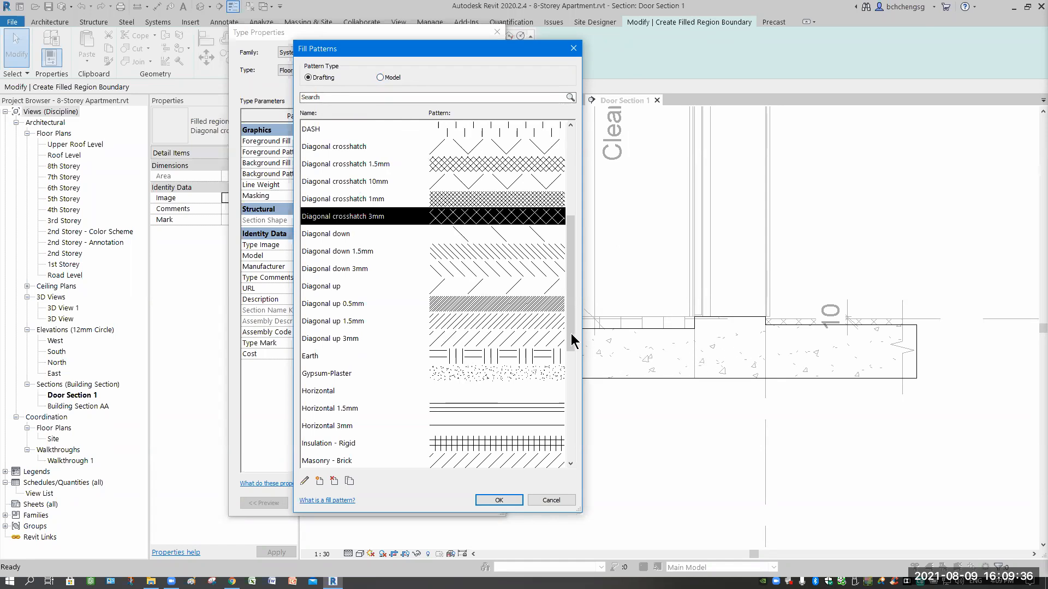
{"action": "scroll", "coordinate": [569, 378], "scroll_direction": "down", "scroll_amount": 3}
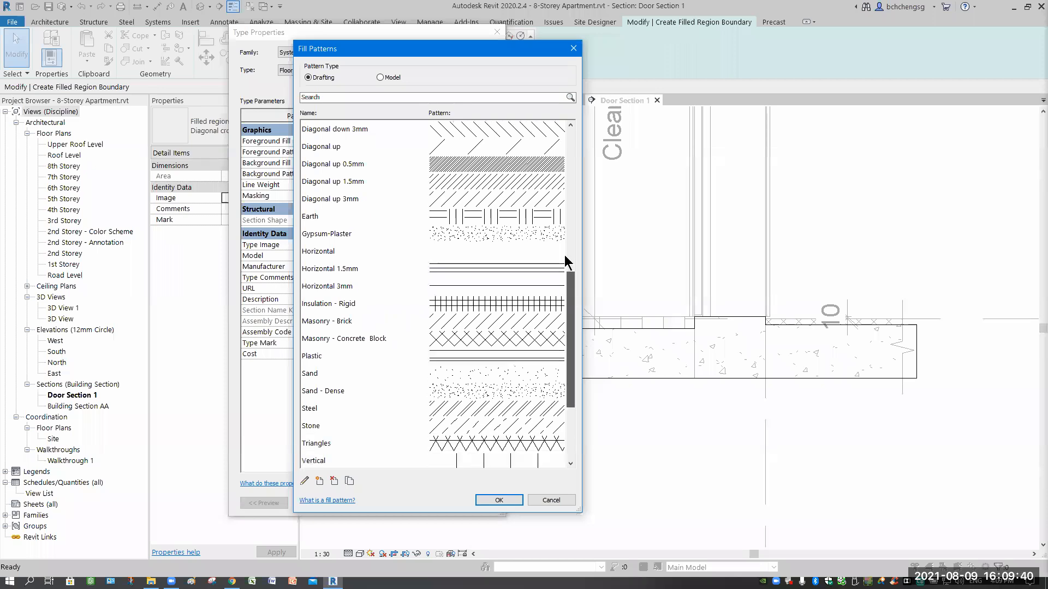
{"action": "scroll", "coordinate": [568, 262], "scroll_direction": "up", "scroll_amount": 3}
{"action": "left_click", "coordinate": [371, 200]}
{"action": "scroll", "coordinate": [349, 205], "scroll_direction": "up", "scroll_amount": 3}
{"action": "left_click", "coordinate": [316, 198]}
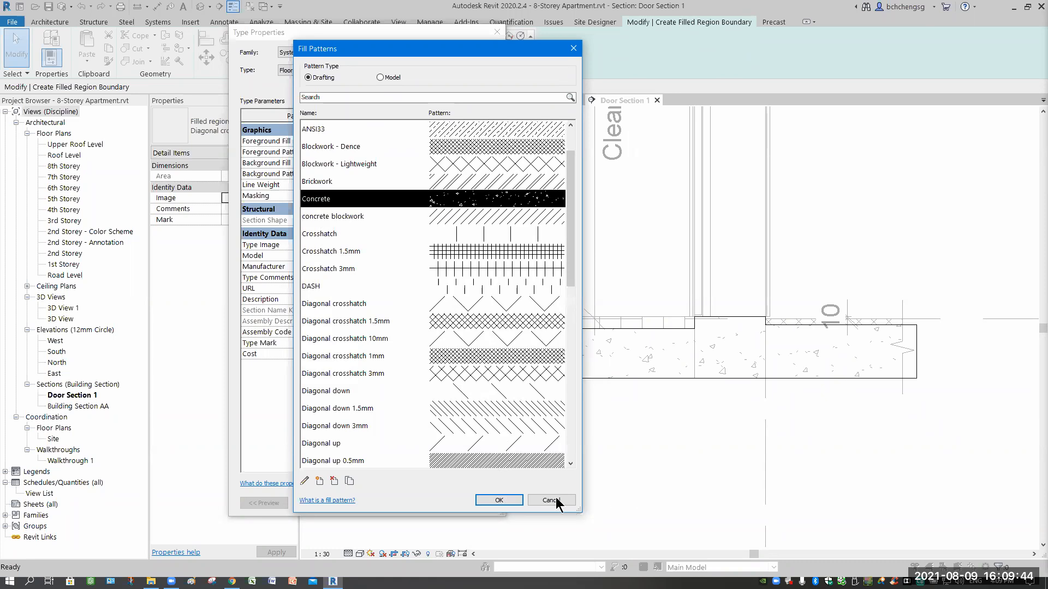
{"action": "key", "text": "Return"}
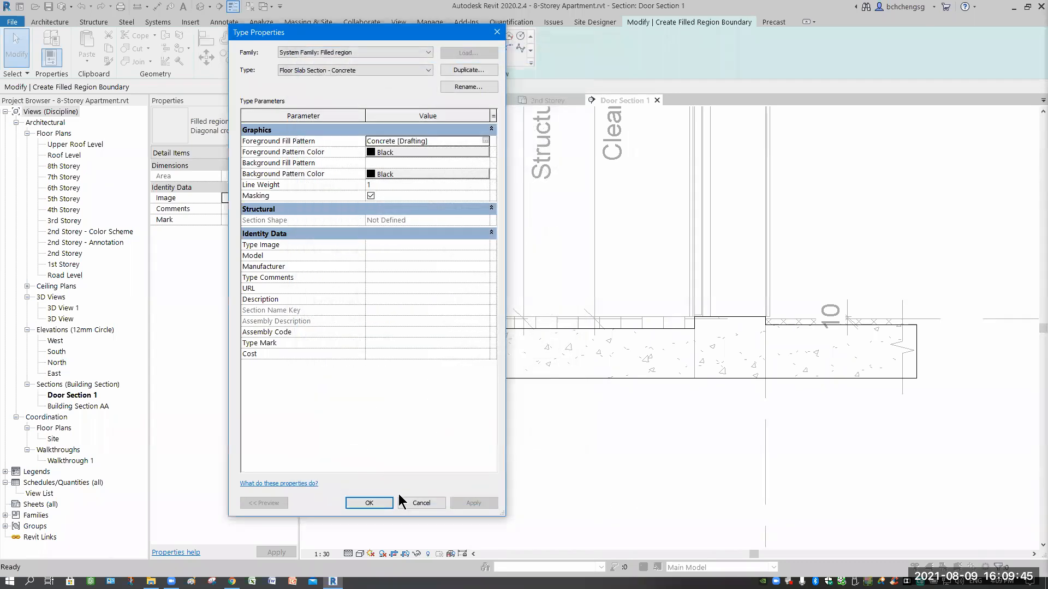
{"action": "left_click", "coordinate": [369, 503]}
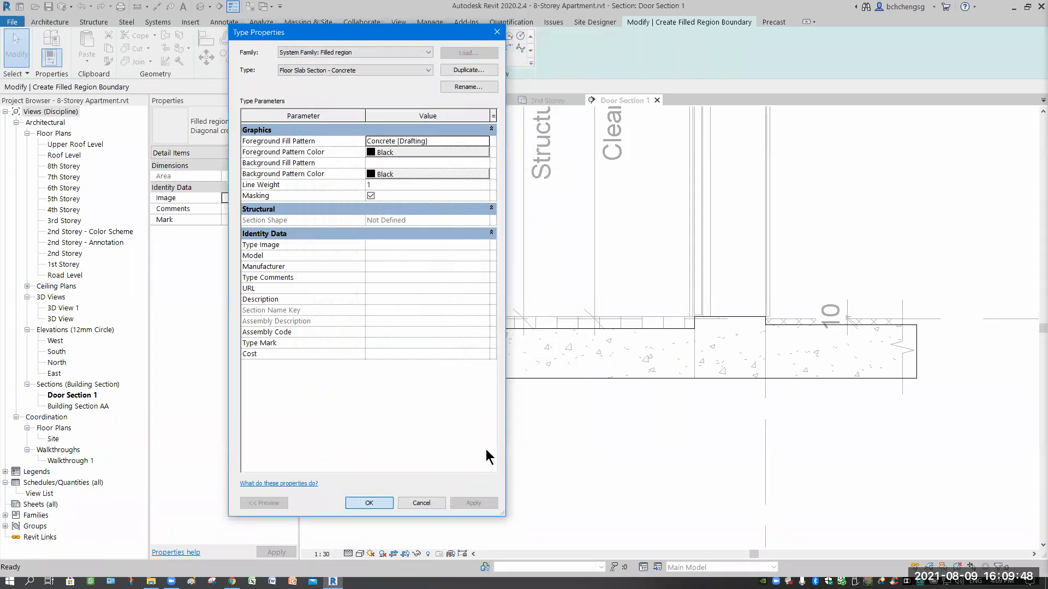
{"action": "left_click", "coordinate": [455, 59]}
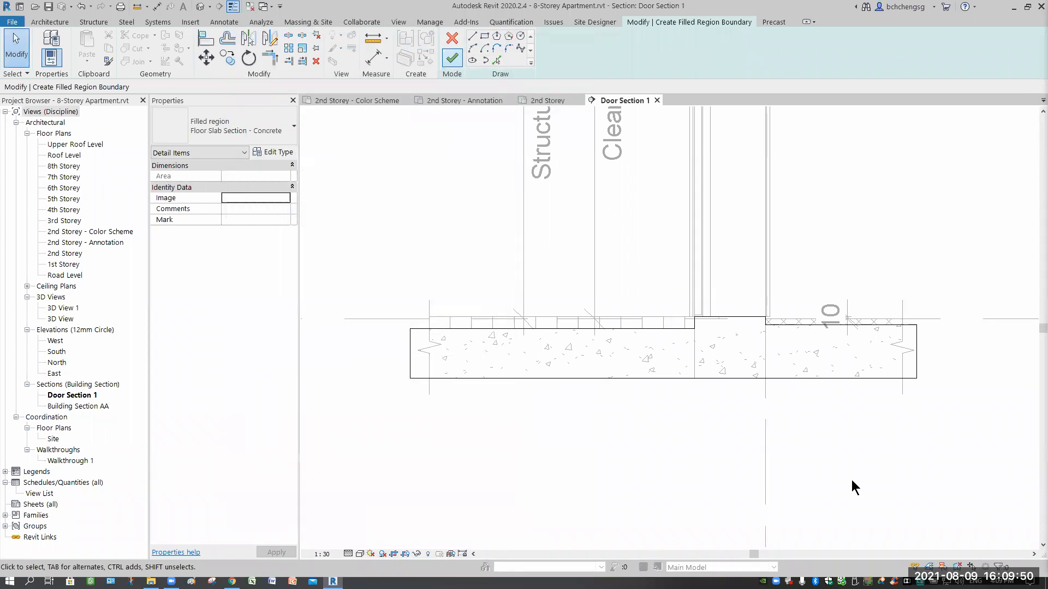
{"action": "left_click", "coordinate": [678, 459]}
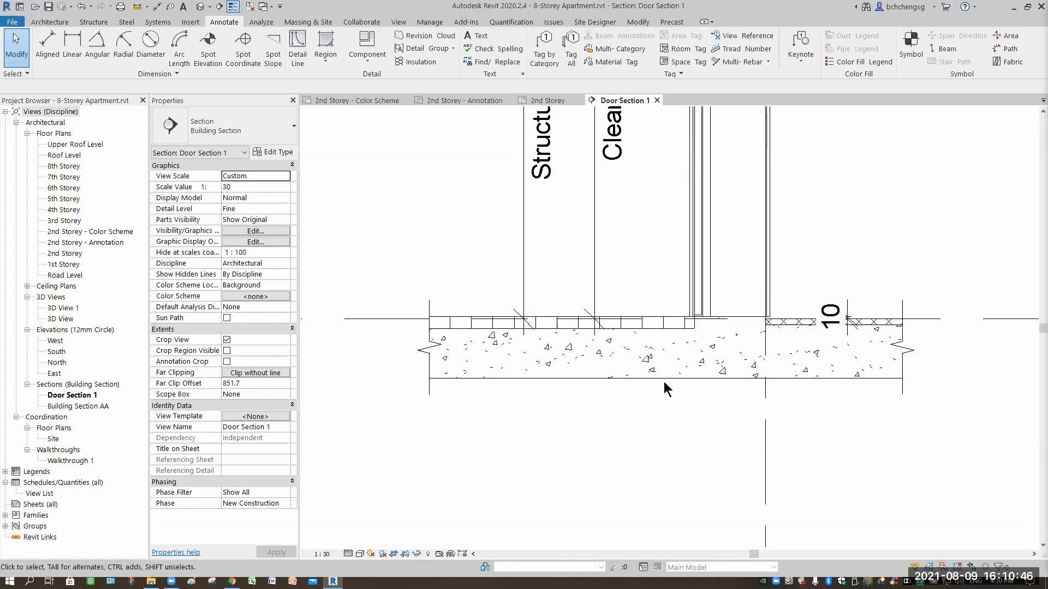
- Move the filled region clear of the slab so its Unit A top edge sits about 360 mm below the storey level line
{"action": "left_click", "coordinate": [686, 385]}
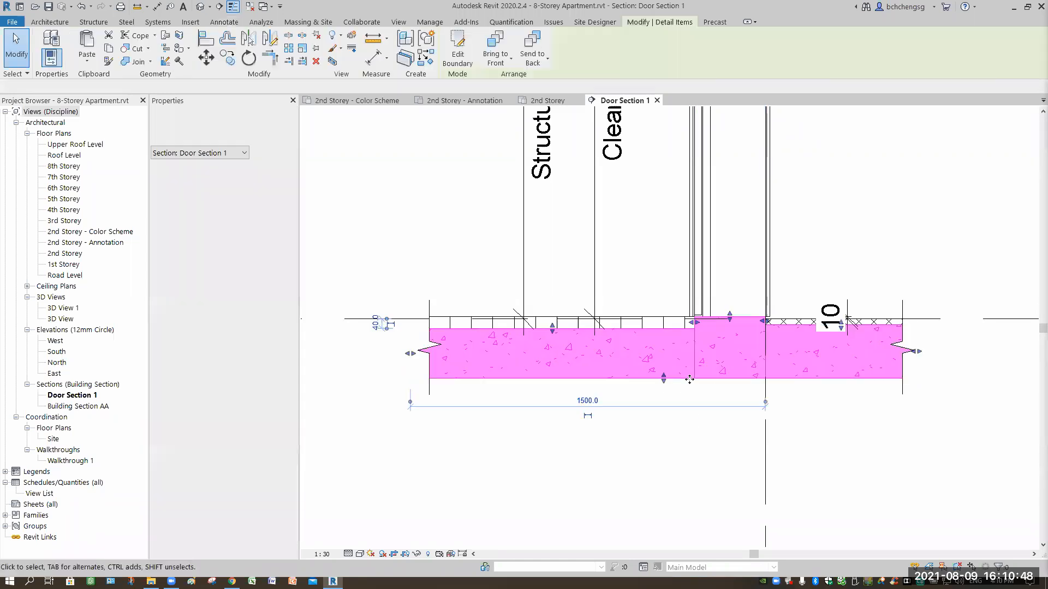
{"action": "left_click_drag", "start_coordinate": [800, 501], "coordinate": [852, 513]}
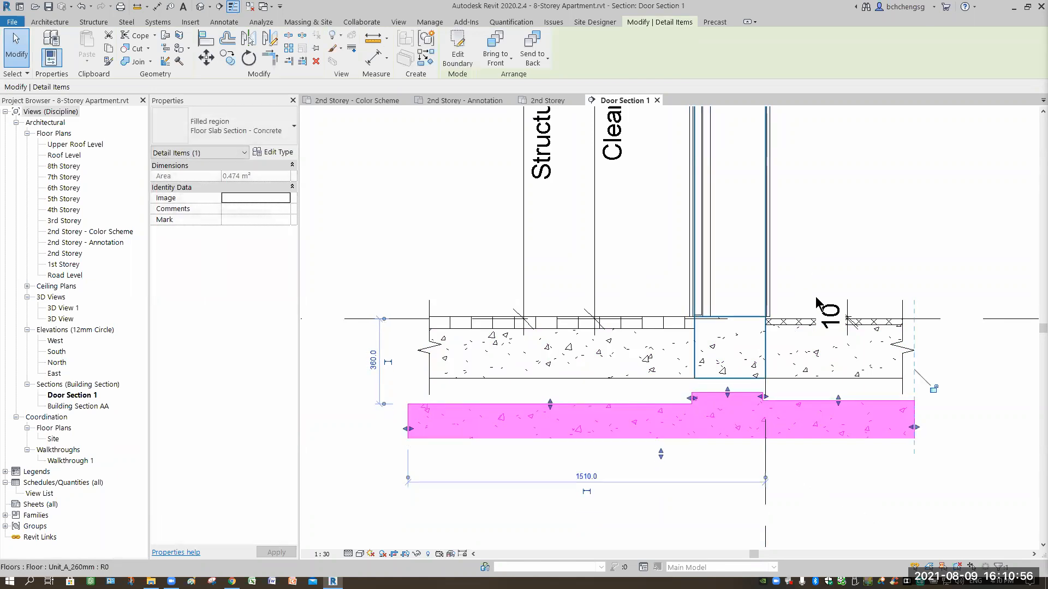
{"action": "key", "text": "Escape"}
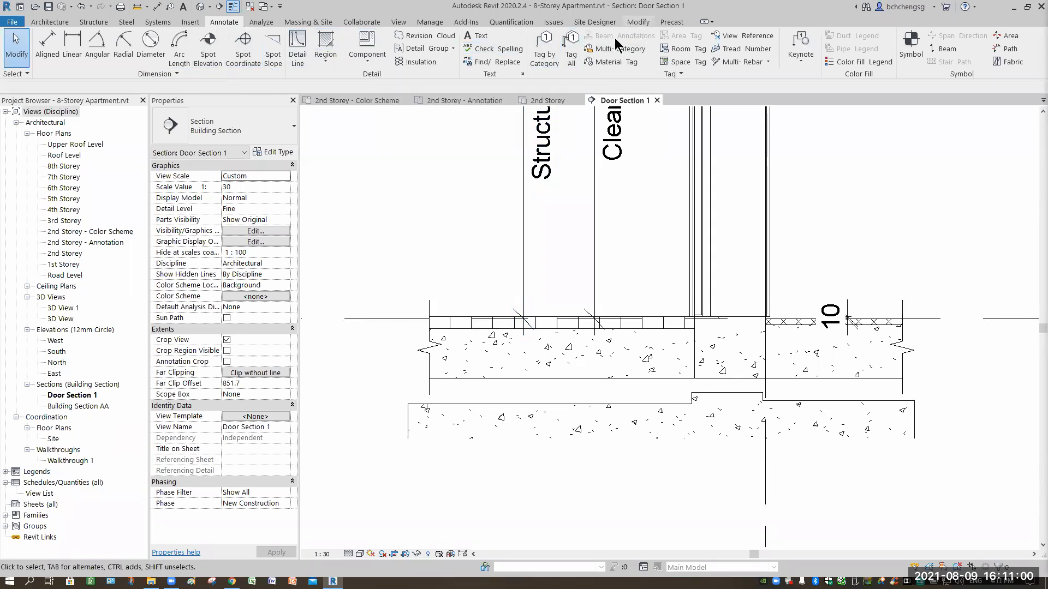
- Try to join the Unit A floor slab and the wall base below the door with Join Geometry
{"action": "left_click", "coordinate": [638, 22]}
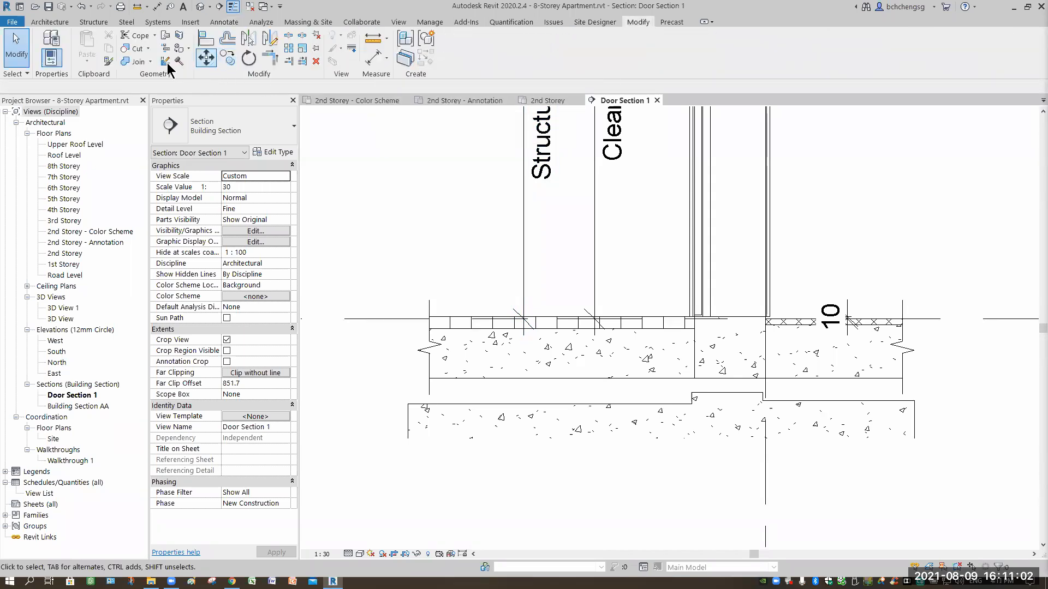
{"action": "left_click", "coordinate": [131, 62]}
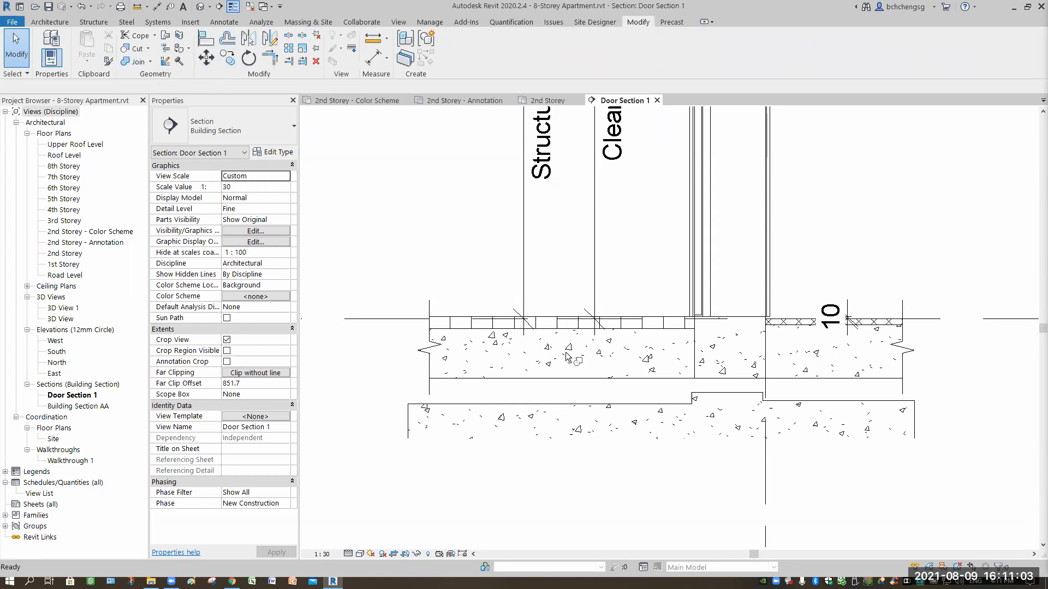
{"action": "left_click", "coordinate": [616, 378]}
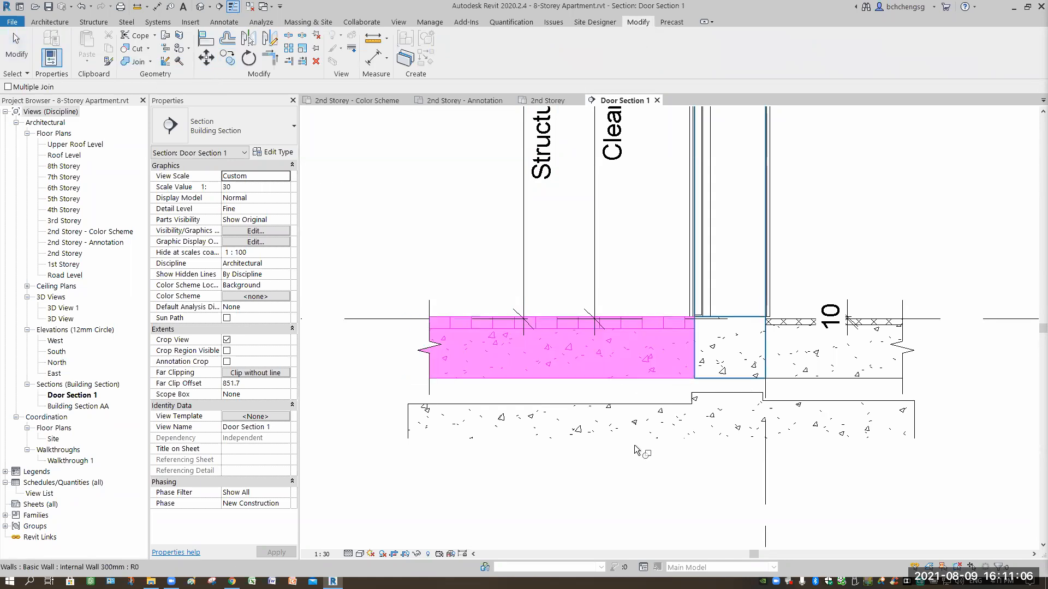
{"action": "left_click", "coordinate": [635, 450]}
{"action": "left_click", "coordinate": [744, 377]}
{"action": "left_click", "coordinate": [803, 419]}
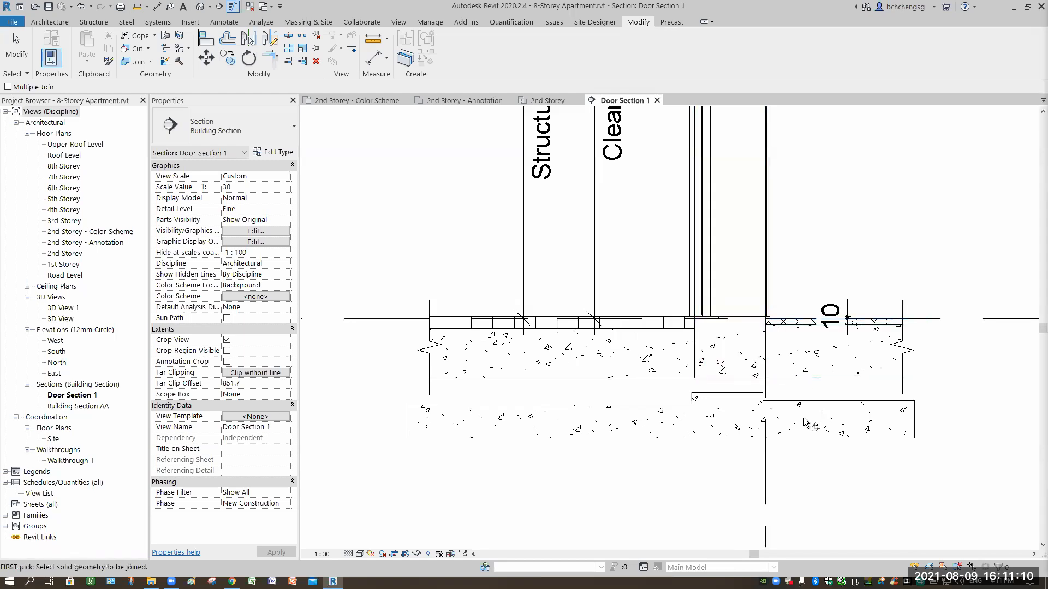
{"action": "left_click", "coordinate": [698, 356]}
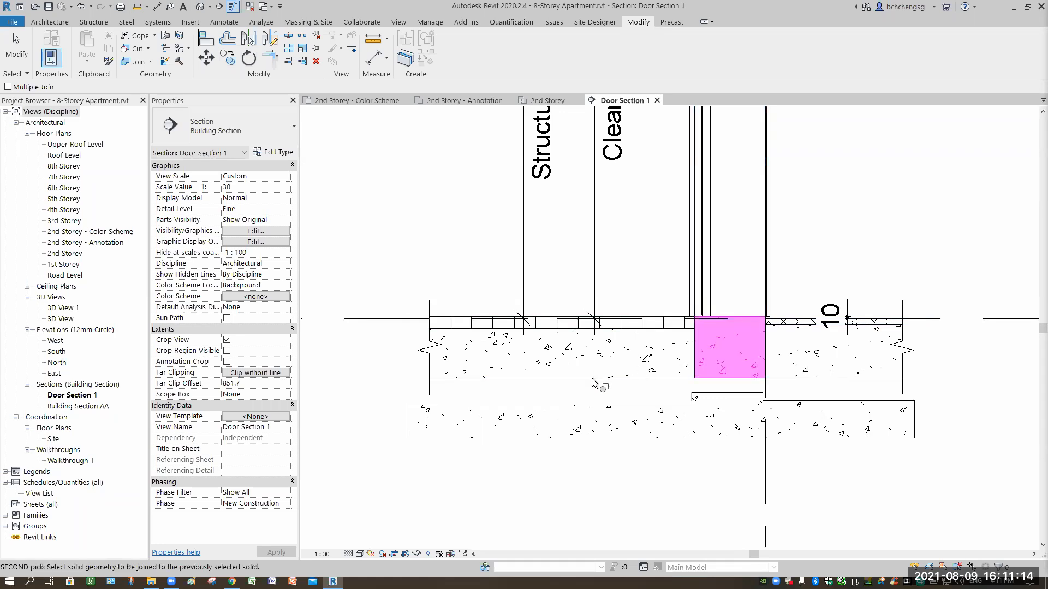
{"action": "left_click", "coordinate": [594, 378]}
{"action": "left_click", "coordinate": [621, 377]}
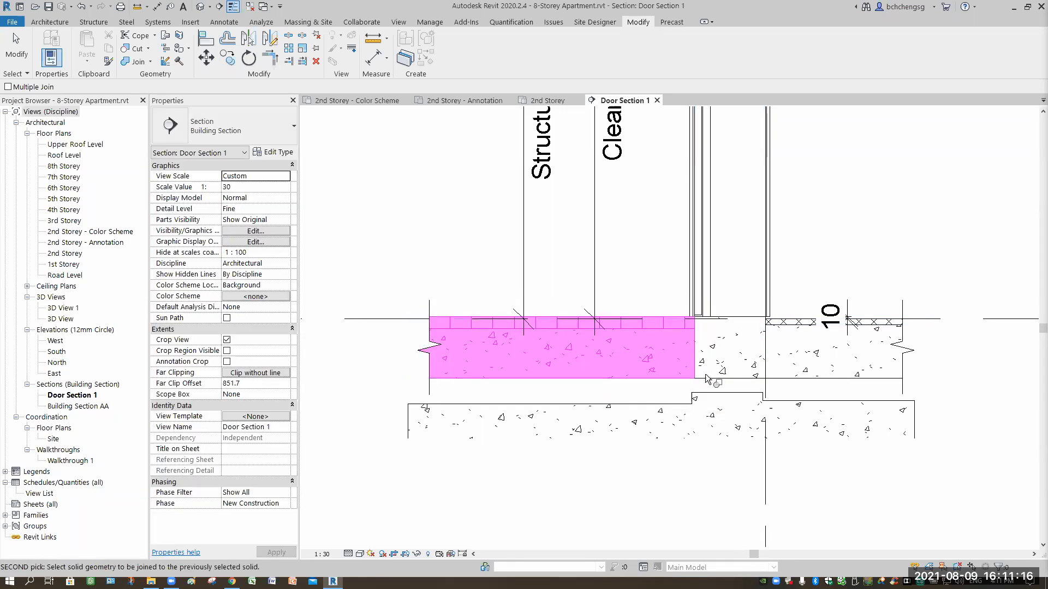
{"action": "left_click", "coordinate": [716, 380]}
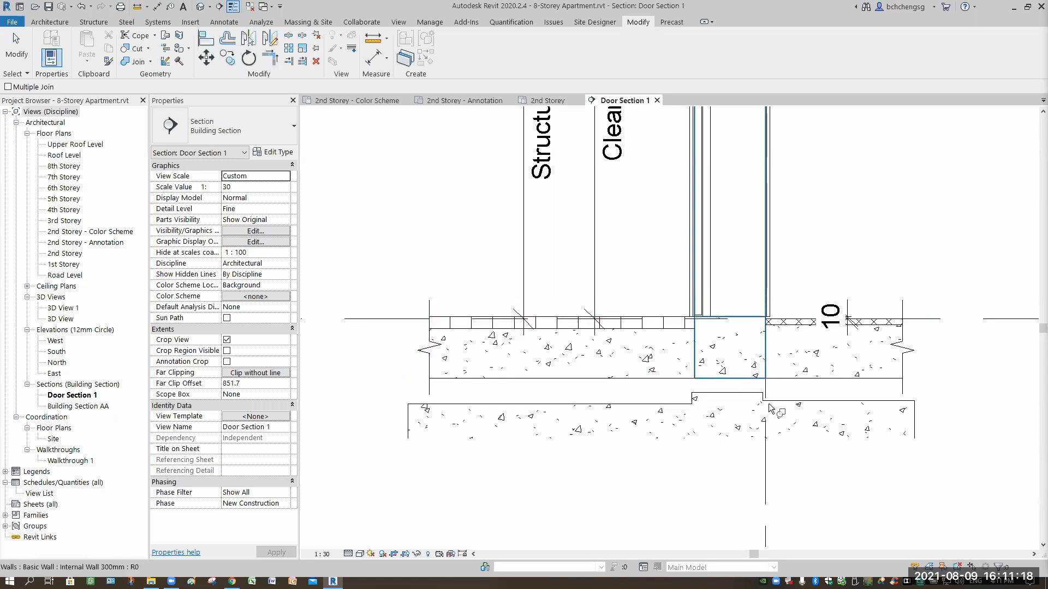
{"action": "key", "text": "Escape"}
- Move the concrete filled region back up over the 2nd Storey slab and the wall base below the door
{"action": "left_click", "coordinate": [642, 412]}
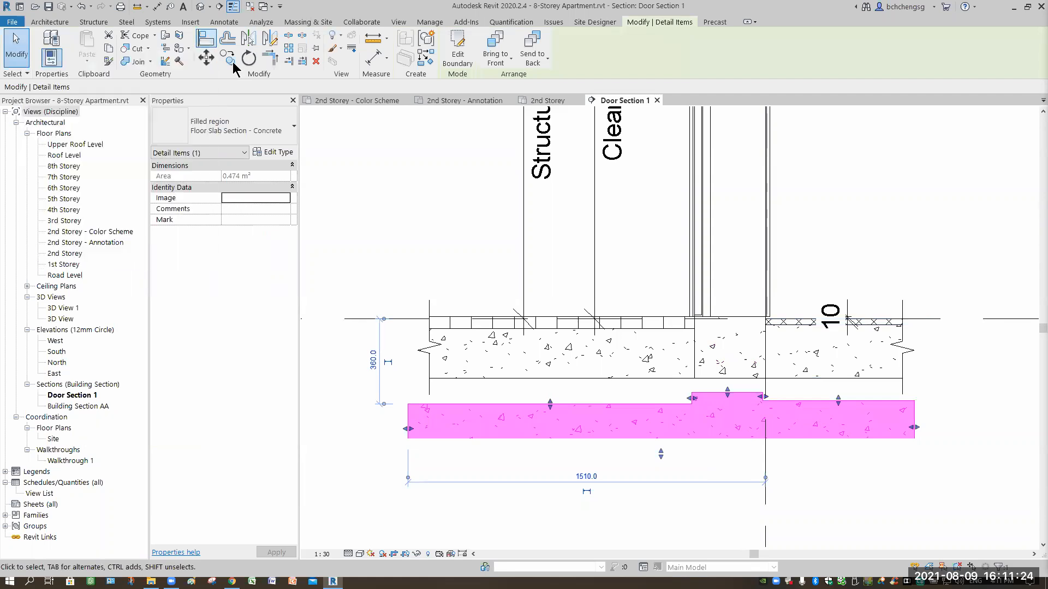
{"action": "left_click", "coordinate": [206, 58]}
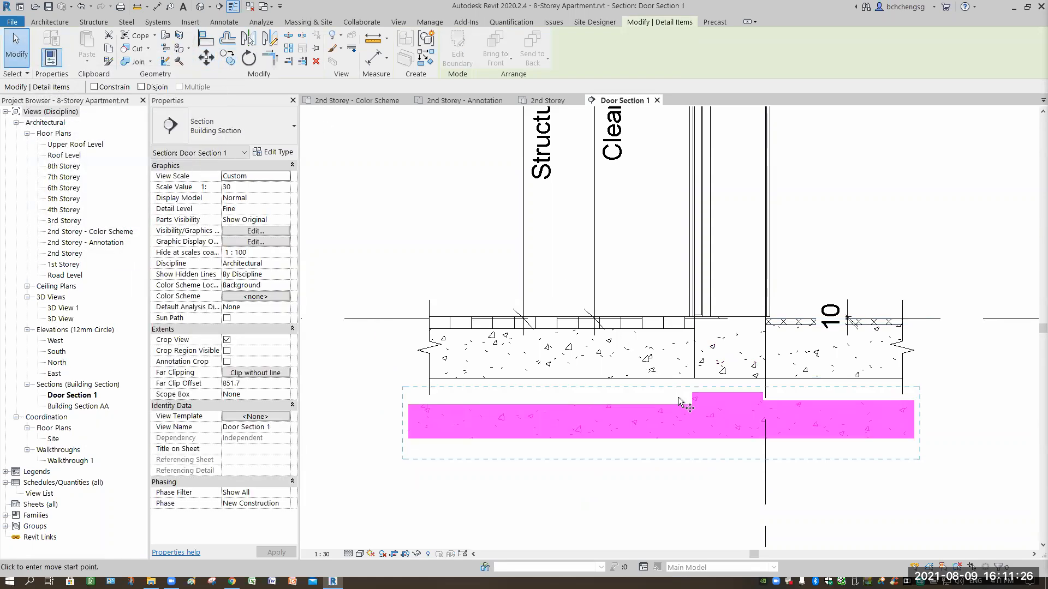
{"action": "left_click", "coordinate": [699, 354]}
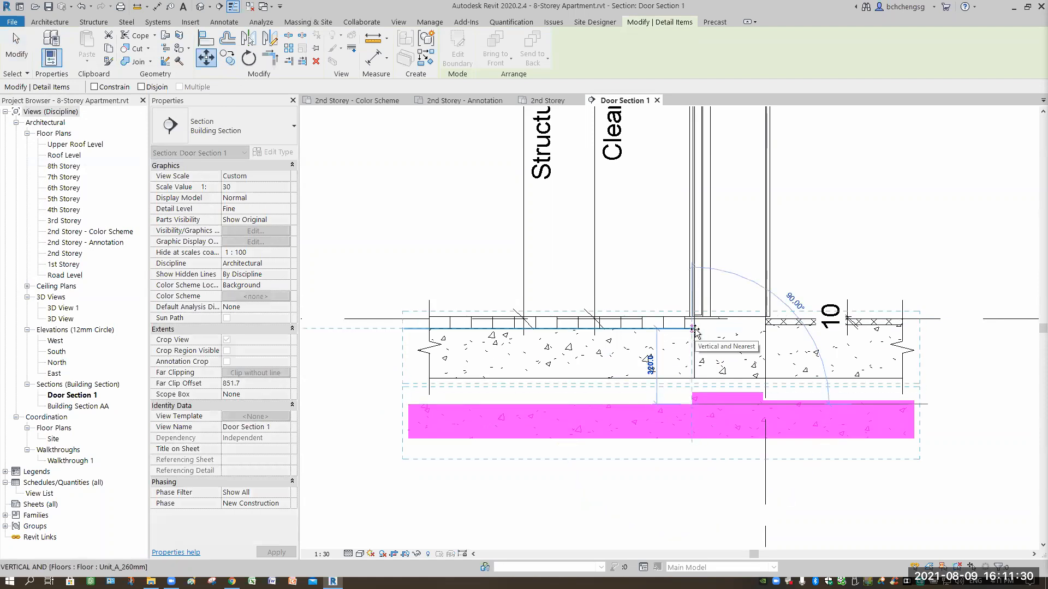
{"action": "left_click", "coordinate": [737, 322]}
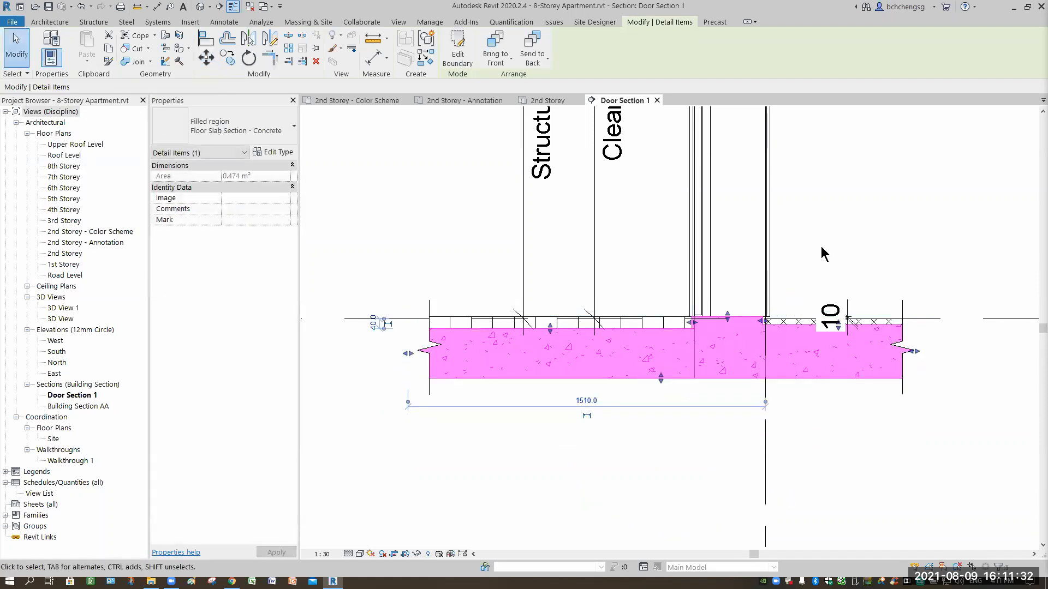
{"action": "key", "text": "Escape"}
- Shift the filled region sideways so its stepped corner lines up with the lobby-side face of the 300 mm wall
{"action": "scroll", "coordinate": [748, 331], "scroll_direction": "up", "scroll_amount": 4}
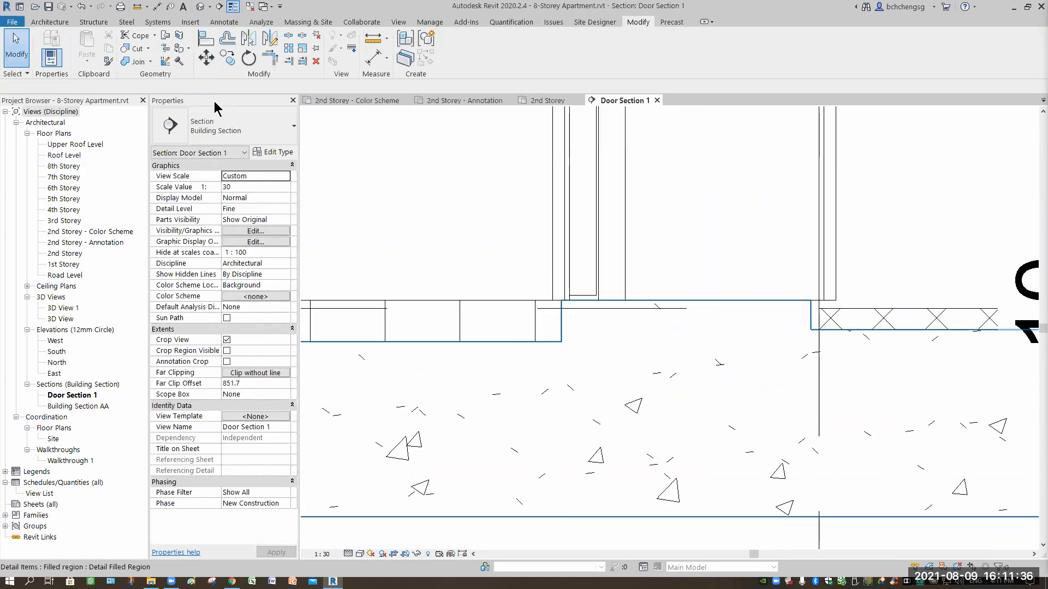
{"action": "left_click", "coordinate": [206, 58]}
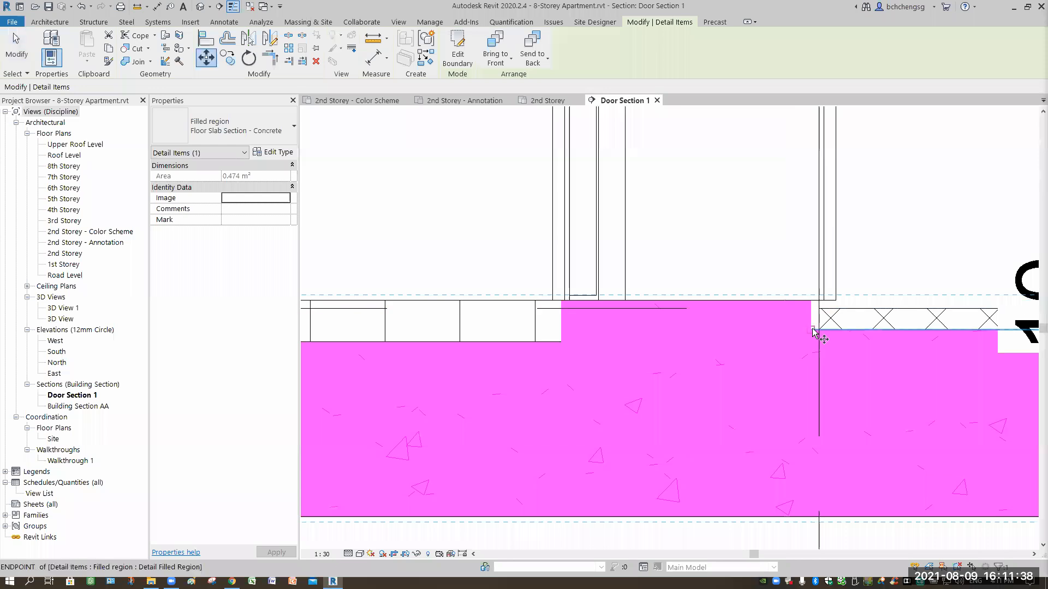
{"action": "left_click", "coordinate": [813, 331]}
{"action": "left_click", "coordinate": [818, 330]}
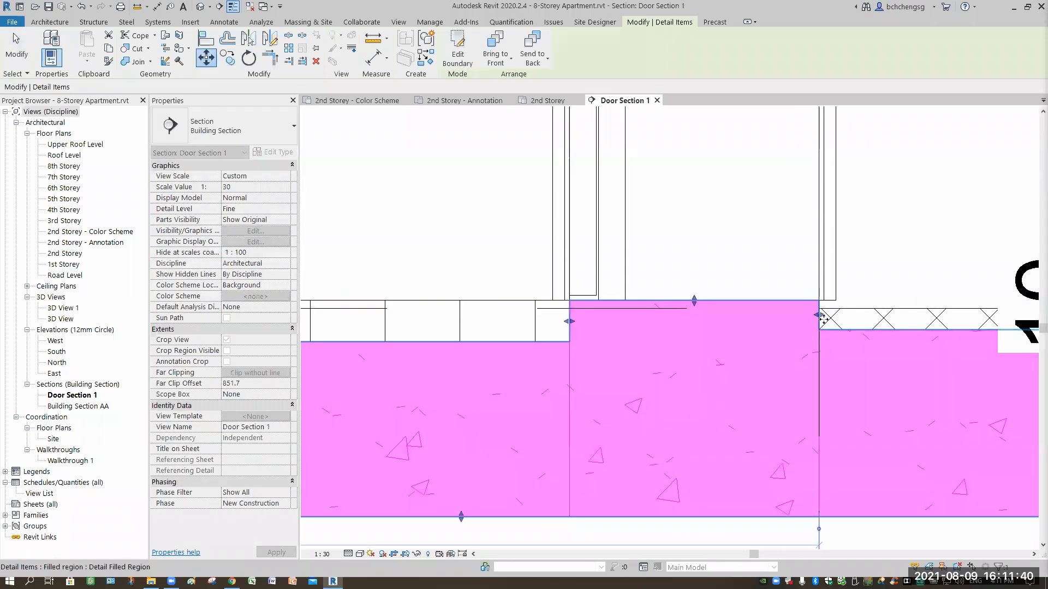
{"action": "left_click", "coordinate": [906, 257]}
- Try stretching the filled region's lower edge below the slab and bring it back to the slab underside
{"action": "scroll", "coordinate": [825, 457], "scroll_direction": "down", "scroll_amount": 4}
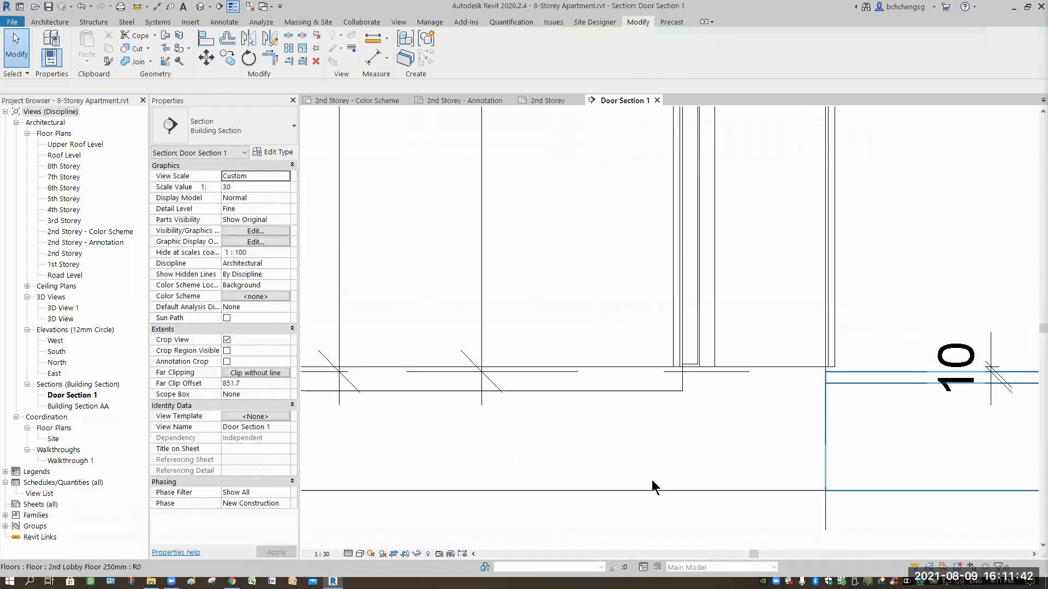
{"action": "left_click", "coordinate": [671, 482]}
{"action": "mouse_move", "coordinate": [671, 481]}
{"action": "left_mouse_down"}
{"action": "mouse_move", "coordinate": [668, 513]}
{"action": "mouse_move", "coordinate": [676, 485]}
{"action": "mouse_move", "coordinate": [689, 489]}
{"action": "left_mouse_up"}
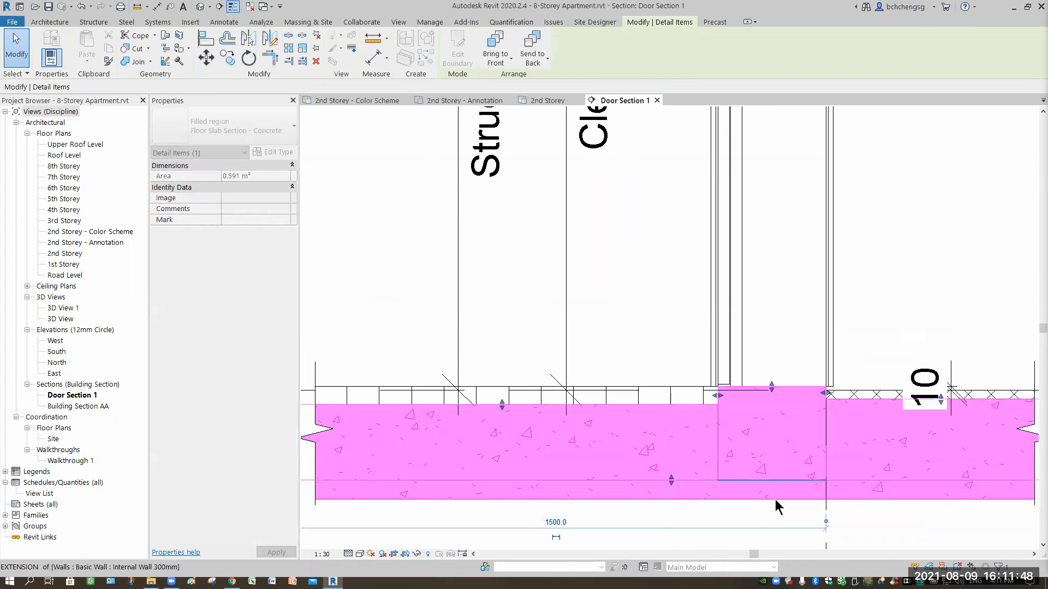
{"action": "left_click_drag", "start_coordinate": [776, 501], "coordinate": [777, 498]}
{"action": "scroll", "coordinate": [782, 490], "scroll_direction": "down", "scroll_amount": 1}
{"action": "left_click", "coordinate": [860, 499]}
{"action": "scroll", "coordinate": [858, 494], "scroll_direction": "down", "scroll_amount": 1}
{"action": "mouse_move", "coordinate": [826, 474]}
{"action": "middle_mouse_down"}
{"action": "mouse_move", "coordinate": [824, 460]}
{"action": "mouse_move", "coordinate": [819, 471]}
{"action": "middle_mouse_up"}
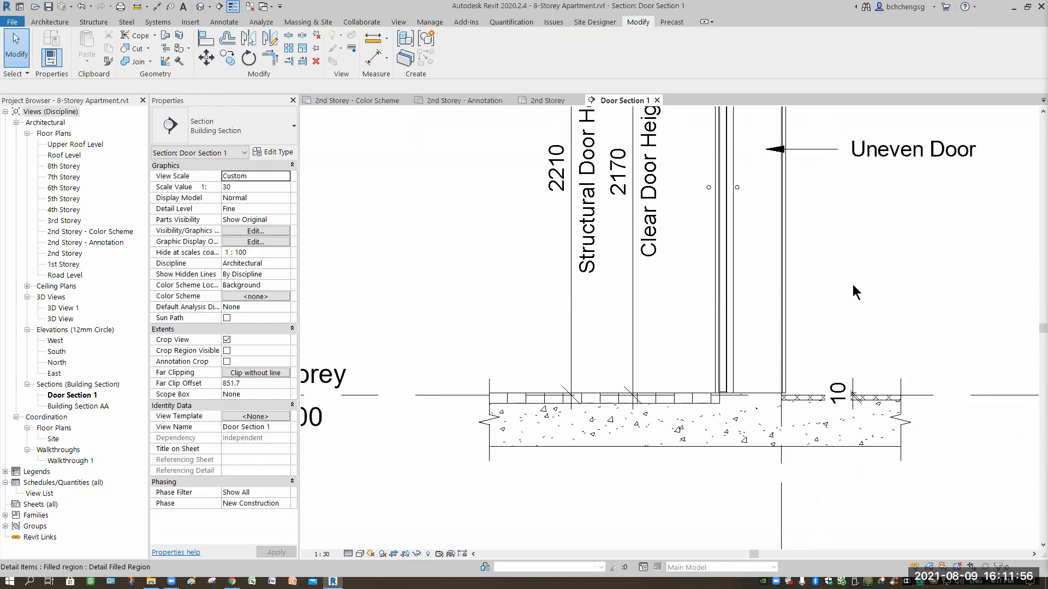
- In the 2nd Storey plan, shift the door section line to cut through the narrower door leaf, and return to Door Section 1
{"action": "scroll", "coordinate": [850, 284], "scroll_direction": "down", "scroll_amount": 2}
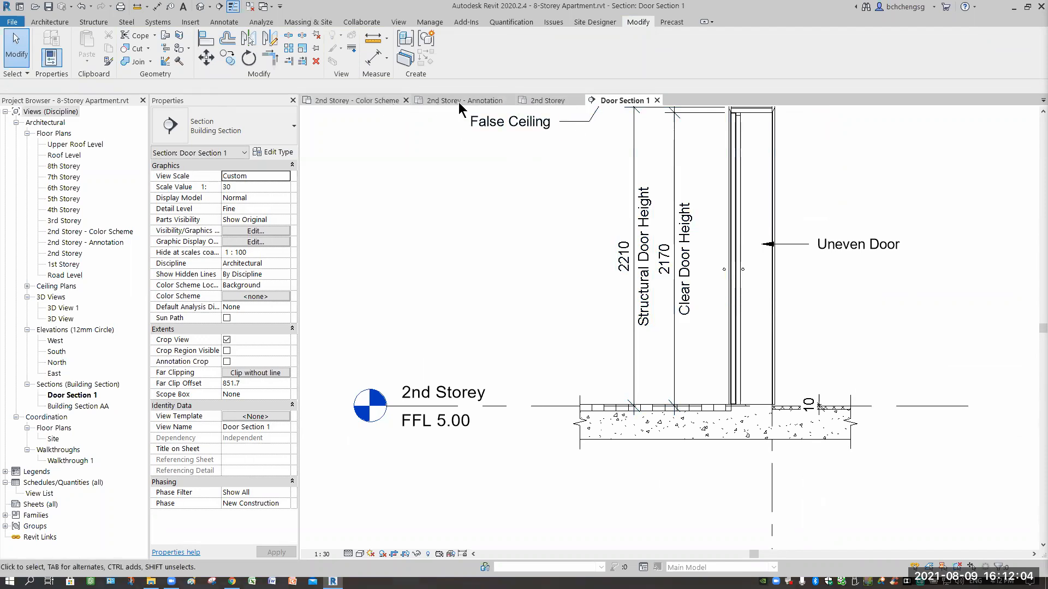
{"action": "left_click", "coordinate": [533, 99]}
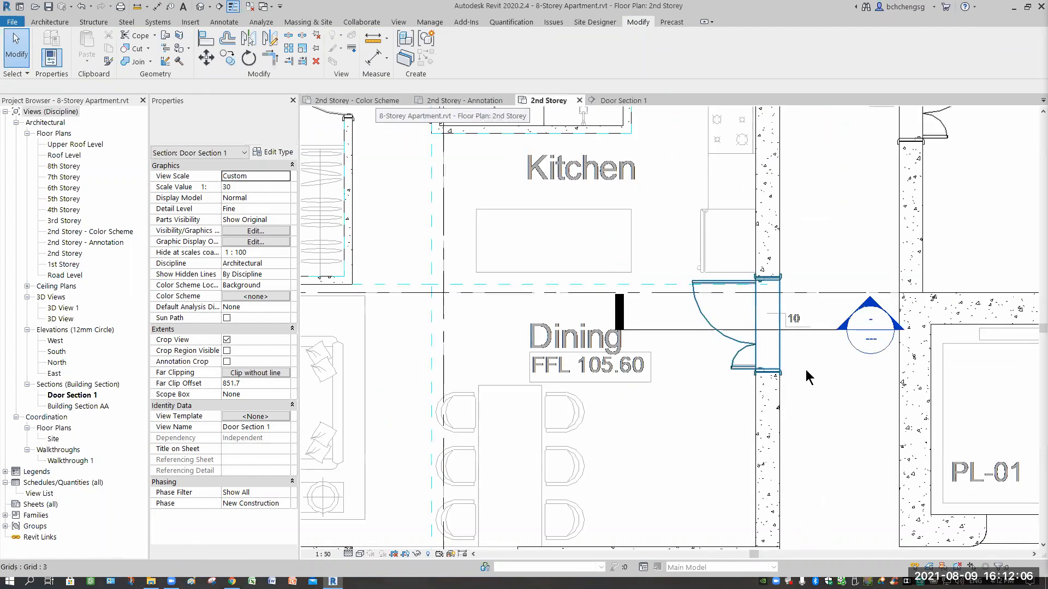
{"action": "left_click", "coordinate": [687, 329]}
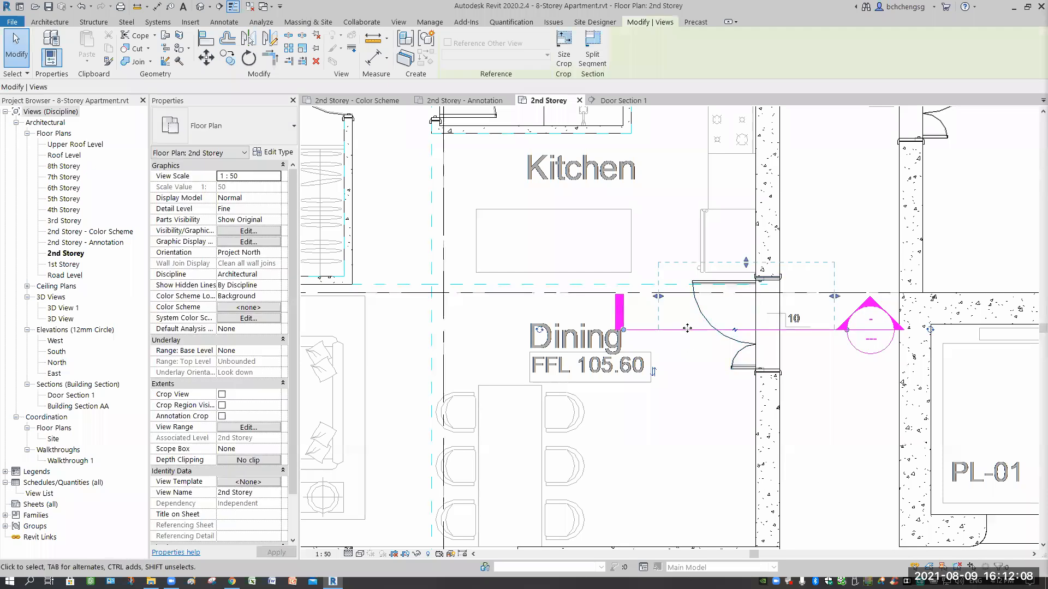
{"action": "left_click", "coordinate": [687, 329]}
{"action": "left_click_drag", "start_coordinate": [686, 353], "coordinate": [688, 351]}
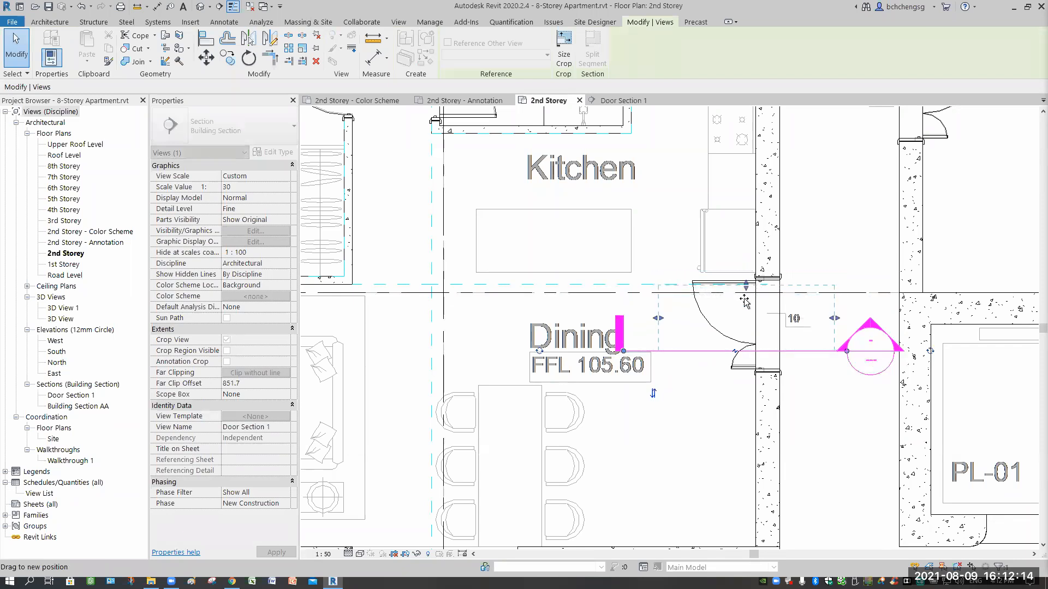
{"action": "left_click", "coordinate": [619, 102]}
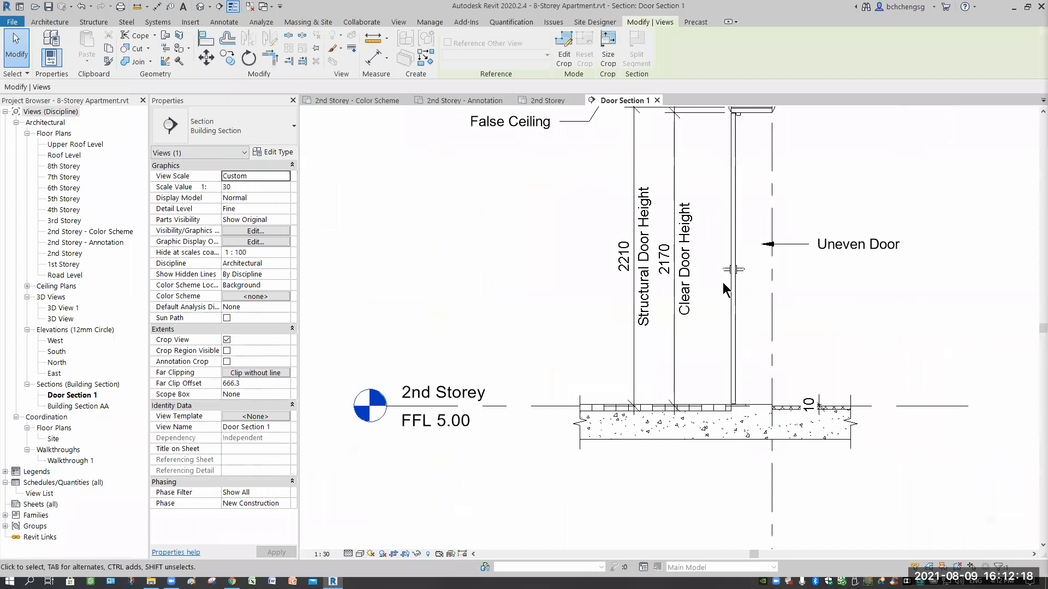
{"action": "middle_click_drag", "start_coordinate": [762, 109], "coordinate": [753, 158]}
{"action": "middle_click_drag", "start_coordinate": [829, 270], "coordinate": [821, 360]}
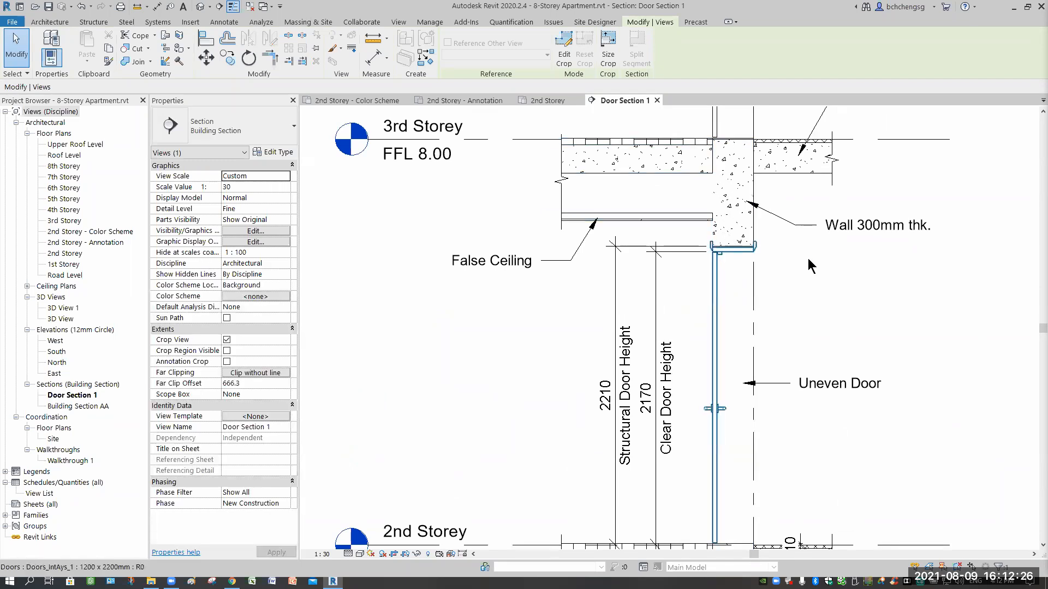
{"action": "left_click", "coordinate": [822, 299]}
{"action": "scroll", "coordinate": [786, 262], "scroll_direction": "down", "scroll_amount": 3}
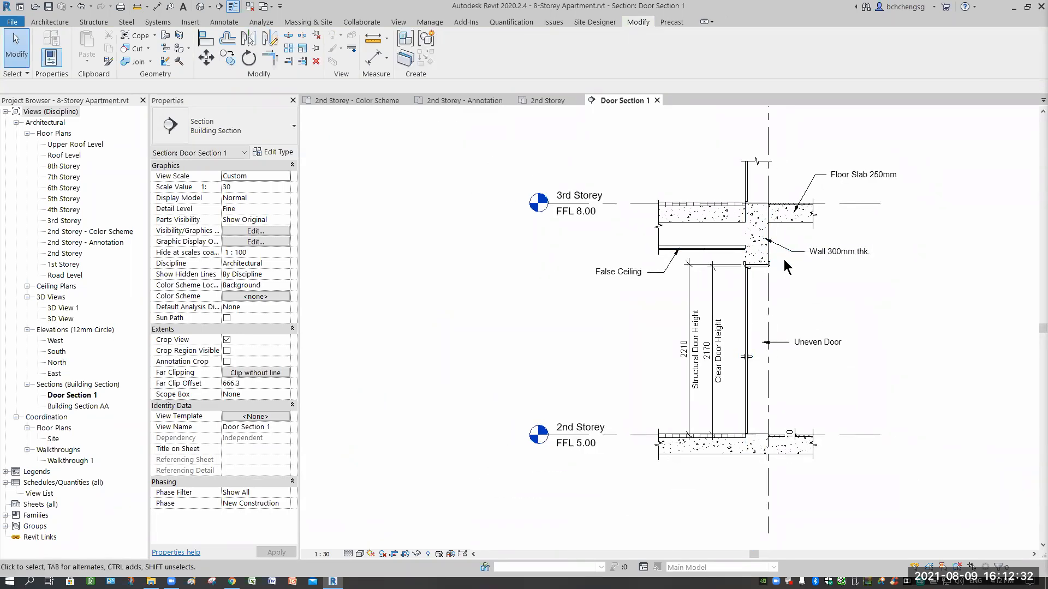
- Create a similar filled region at the 3rd Storey and sketch its first line about 1220 mm along the Unit A slab underside to the wall
{"action": "scroll", "coordinate": [784, 259], "scroll_direction": "up", "scroll_amount": 5}
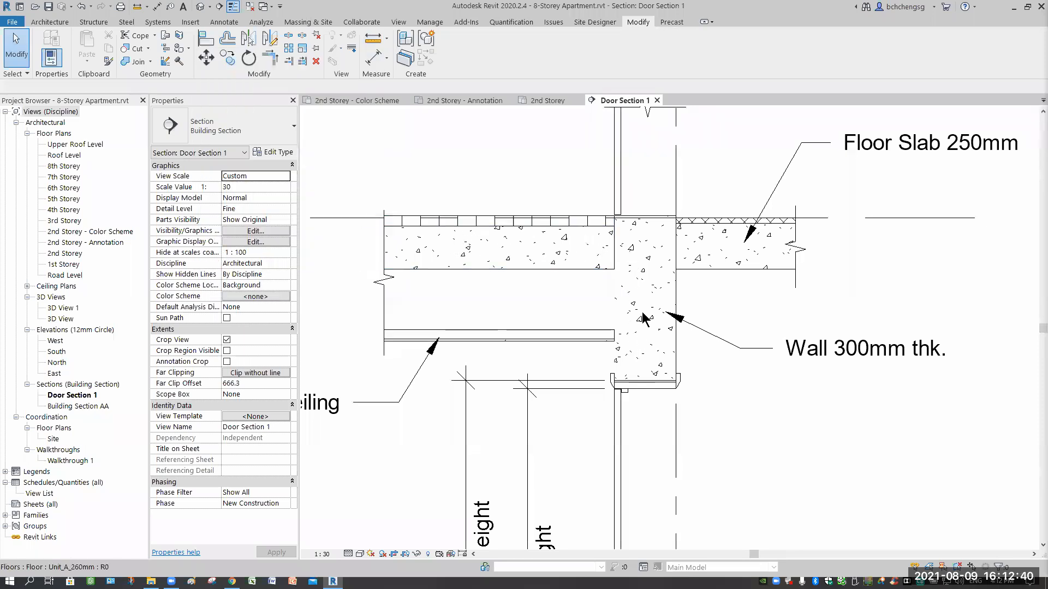
{"action": "scroll", "coordinate": [737, 356], "scroll_direction": "down", "scroll_amount": 4}
{"action": "middle_click_drag", "start_coordinate": [751, 430], "coordinate": [743, 224]}
{"action": "left_click", "coordinate": [637, 460]}
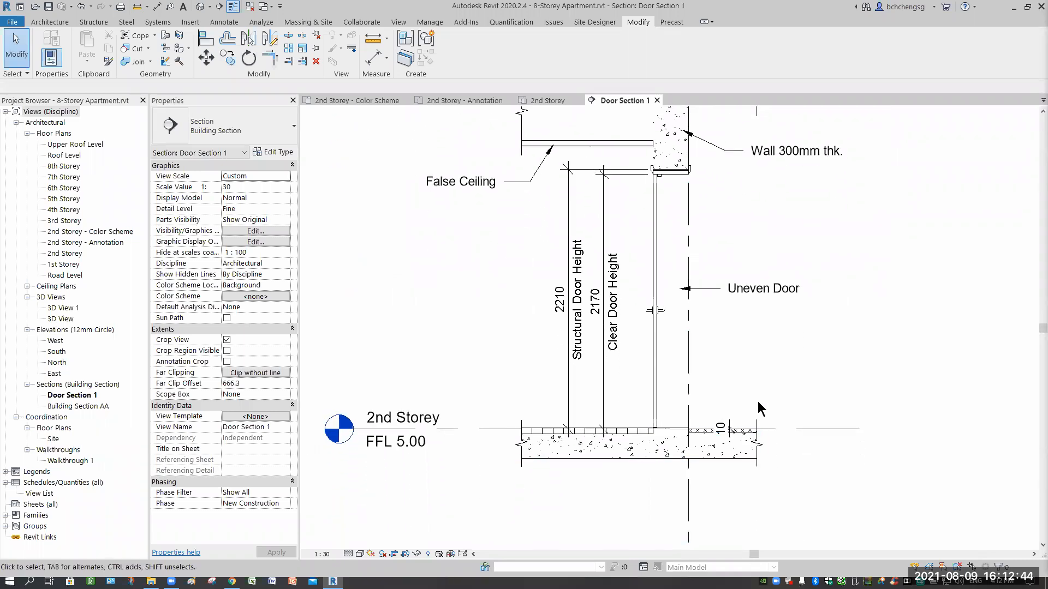
{"action": "right_click", "coordinate": [767, 369]}
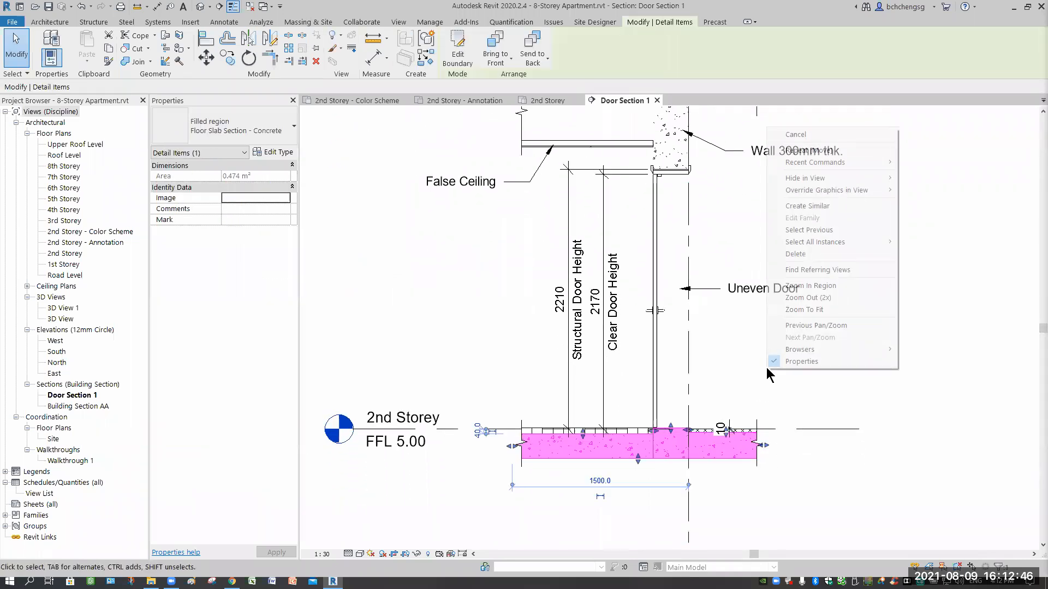
{"action": "left_click", "coordinate": [807, 206]}
{"action": "middle_click_drag", "start_coordinate": [580, 109], "coordinate": [535, 257]}
{"action": "scroll", "coordinate": [536, 248], "scroll_direction": "up", "scroll_amount": 4}
{"action": "left_click", "coordinate": [413, 264]}
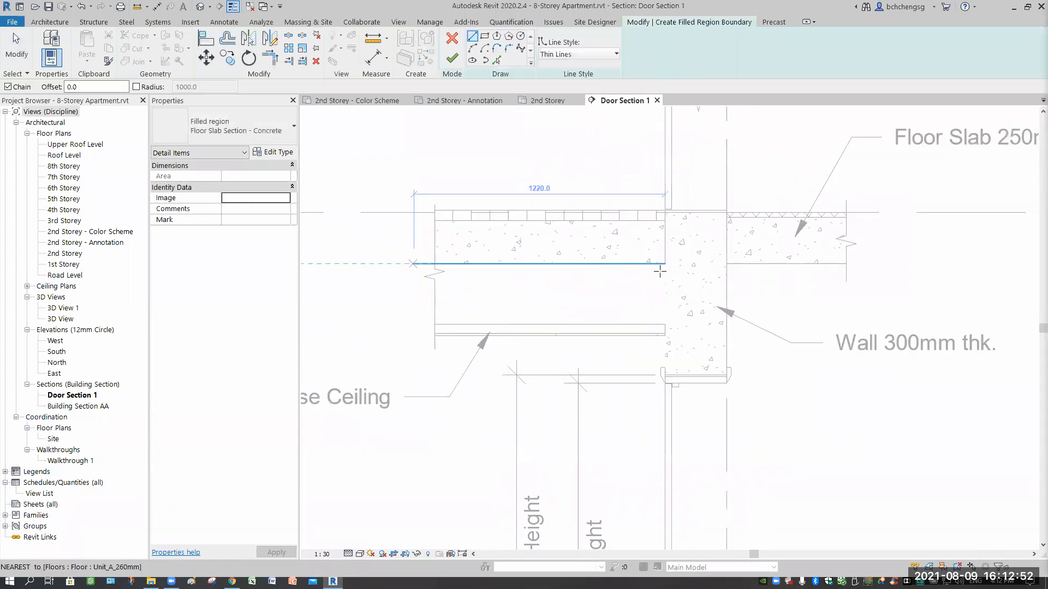
{"action": "left_click", "coordinate": [657, 264]}
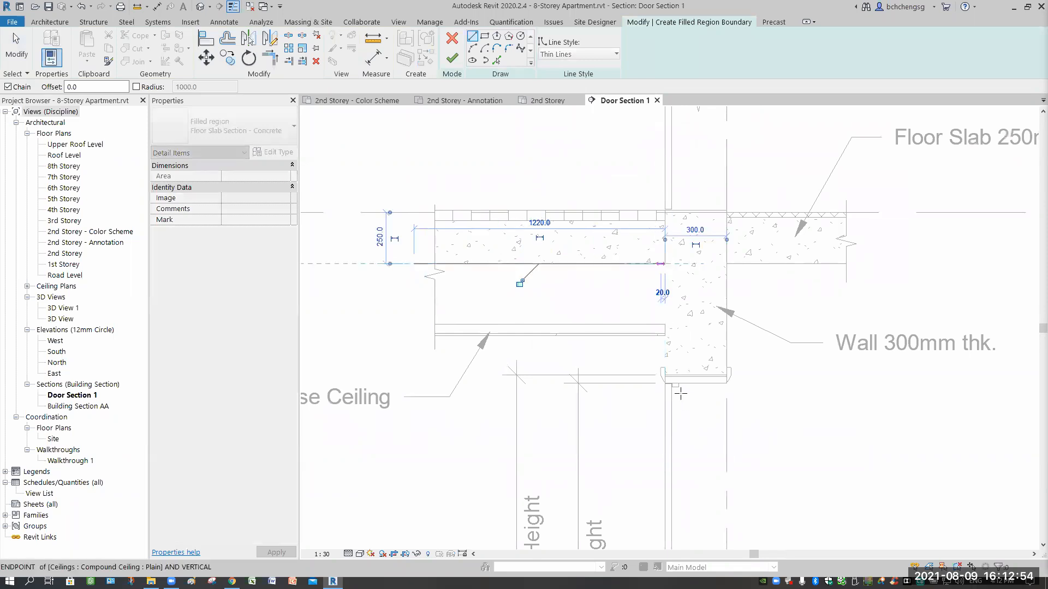
- Sketch the boundary down the wall's inner face, 300 mm across the door head, and up the other face to the lobby slab underside
{"action": "scroll", "coordinate": [627, 323], "scroll_direction": "up", "scroll_amount": 3}
{"action": "left_click", "coordinate": [627, 322]}
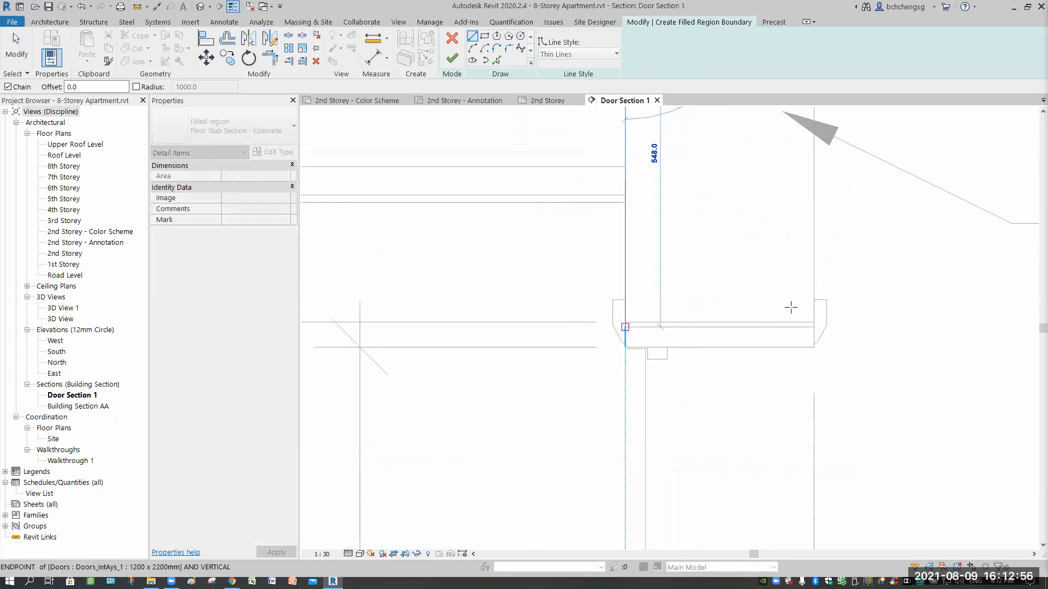
{"action": "left_click", "coordinate": [814, 322]}
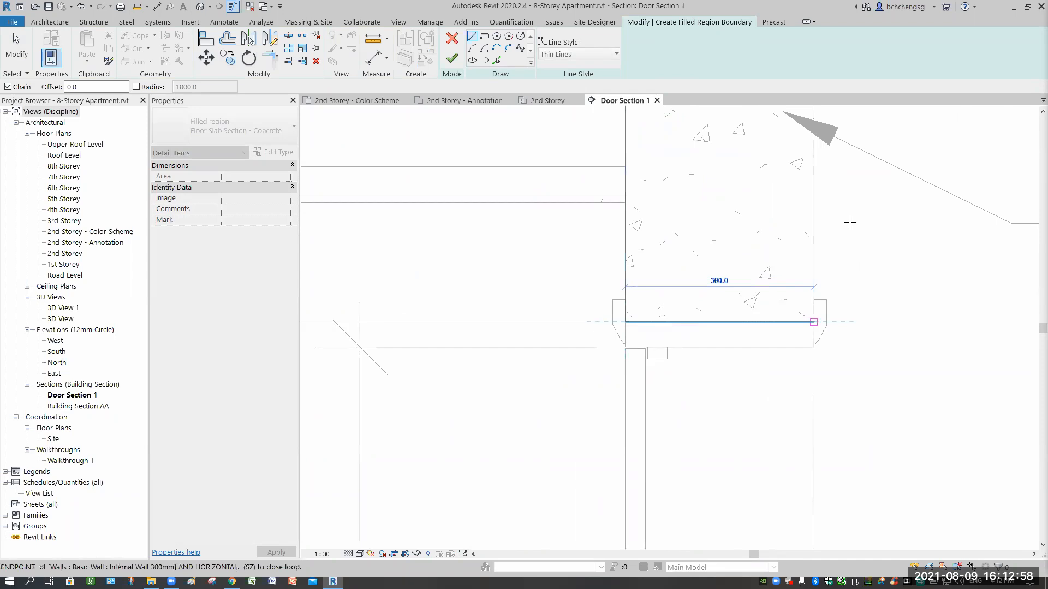
{"action": "middle_click_drag", "start_coordinate": [791, 335], "coordinate": [815, 507]}
{"action": "scroll", "coordinate": [790, 309], "scroll_direction": "down", "scroll_amount": 2}
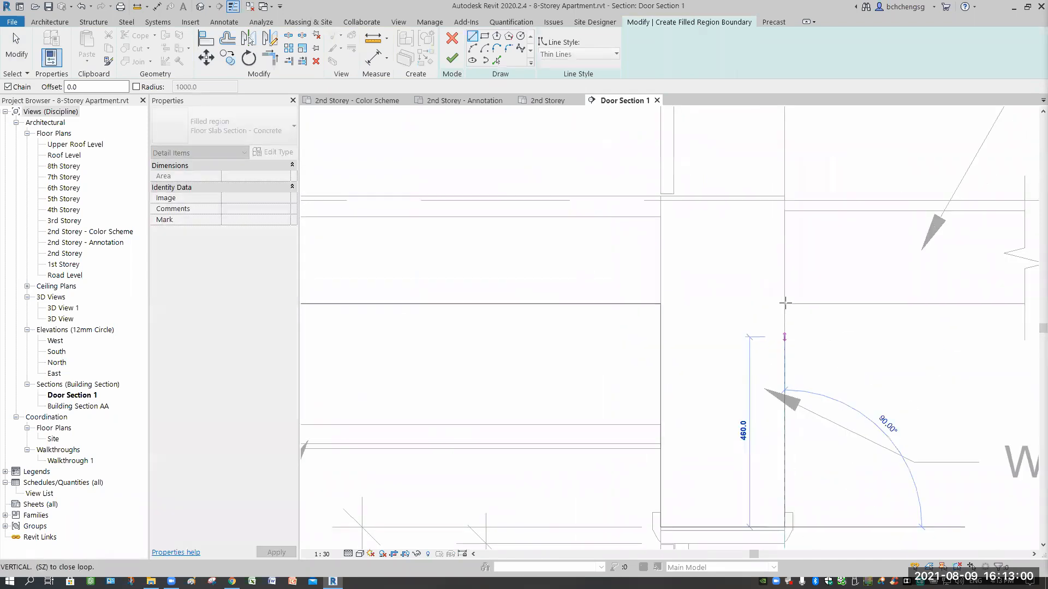
{"action": "left_click", "coordinate": [784, 304]}
- Continue the boundary along the lobby slab's underside past the break line, up to its structural top, and back to the wall face
{"action": "middle_click_drag", "start_coordinate": [784, 304], "coordinate": [737, 349]}
{"action": "middle_click_drag", "start_coordinate": [1032, 307], "coordinate": [875, 311]}
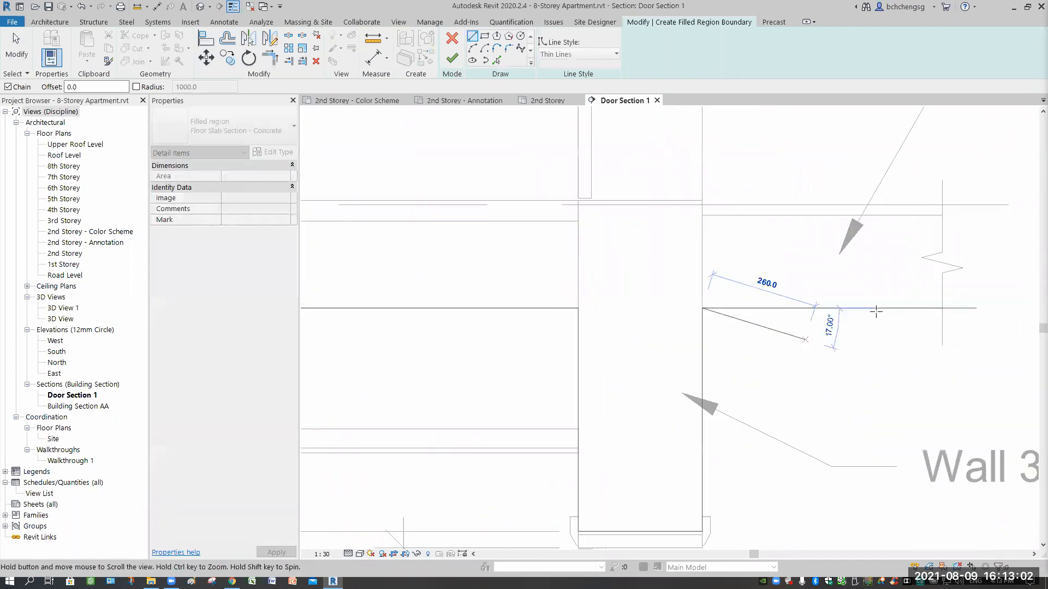
{"action": "left_click", "coordinate": [877, 309]}
{"action": "left_click", "coordinate": [877, 218]}
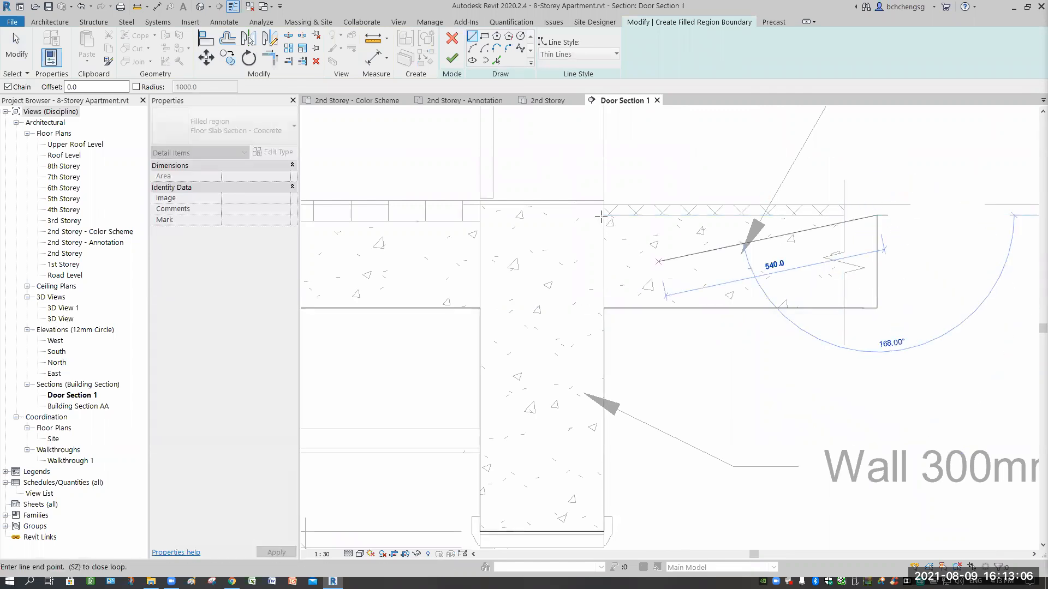
{"action": "scroll", "coordinate": [604, 216], "scroll_direction": "up", "scroll_amount": 2}
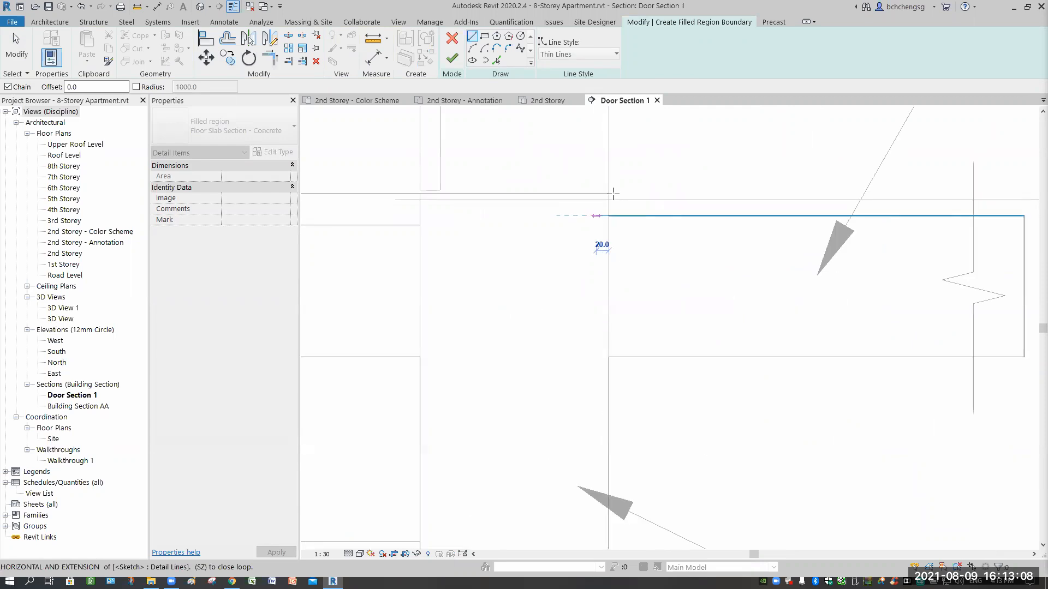
{"action": "scroll", "coordinate": [596, 216], "scroll_direction": "up", "scroll_amount": 1}
{"action": "left_click", "coordinate": [615, 215]}
- Continue the boundary up the lobby-side wall face, 300 mm across the wall top, and down to the top of the Unit A structural slab
{"action": "left_click", "coordinate": [615, 192]}
{"action": "middle_click_drag", "start_coordinate": [426, 257], "coordinate": [688, 313]}
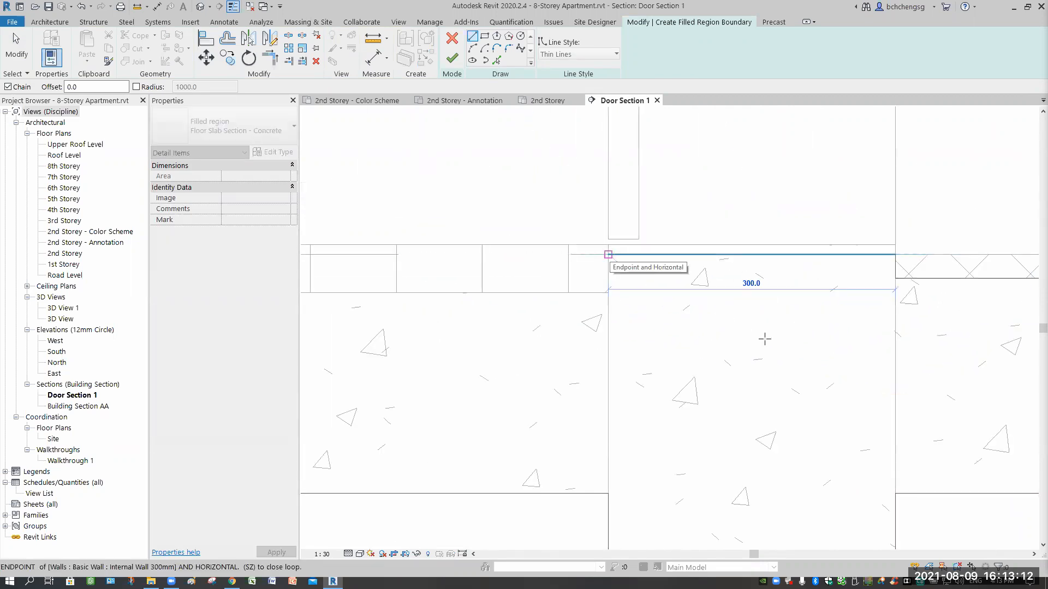
{"action": "left_click", "coordinate": [764, 341]}
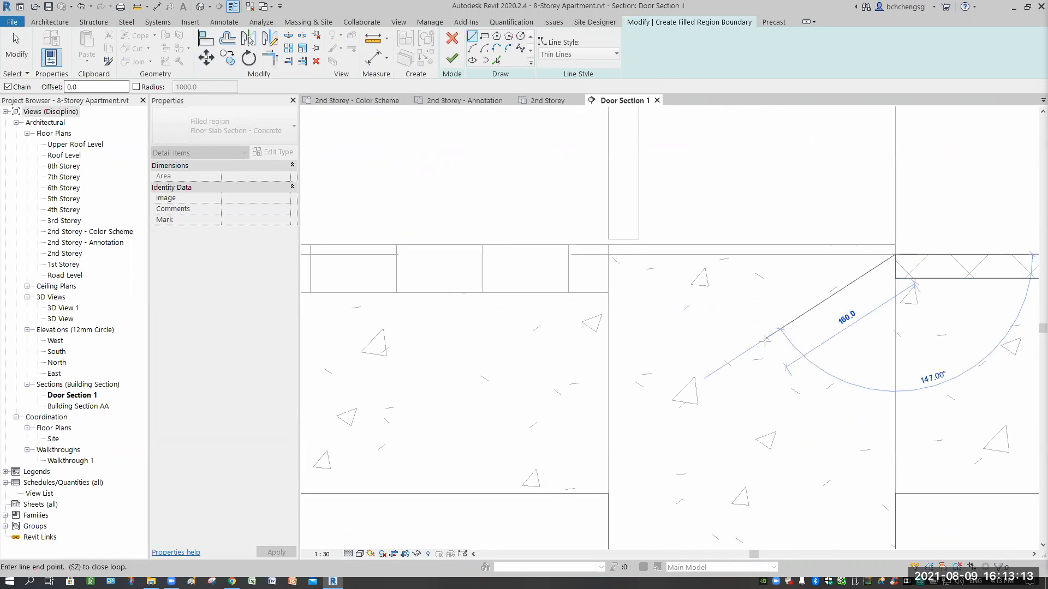
{"action": "left_click", "coordinate": [895, 243]}
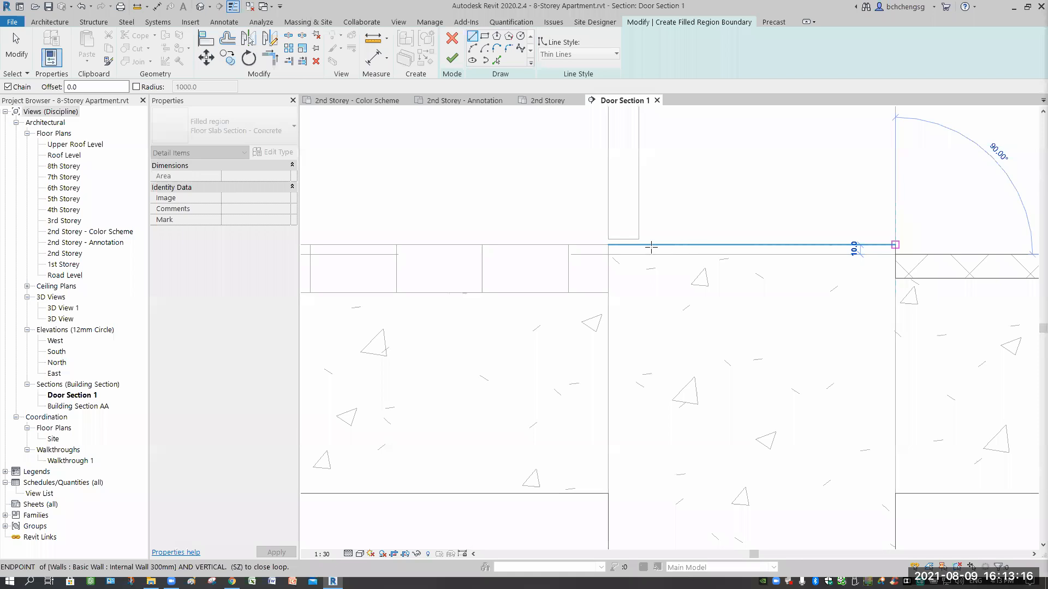
{"action": "left_click", "coordinate": [608, 244]}
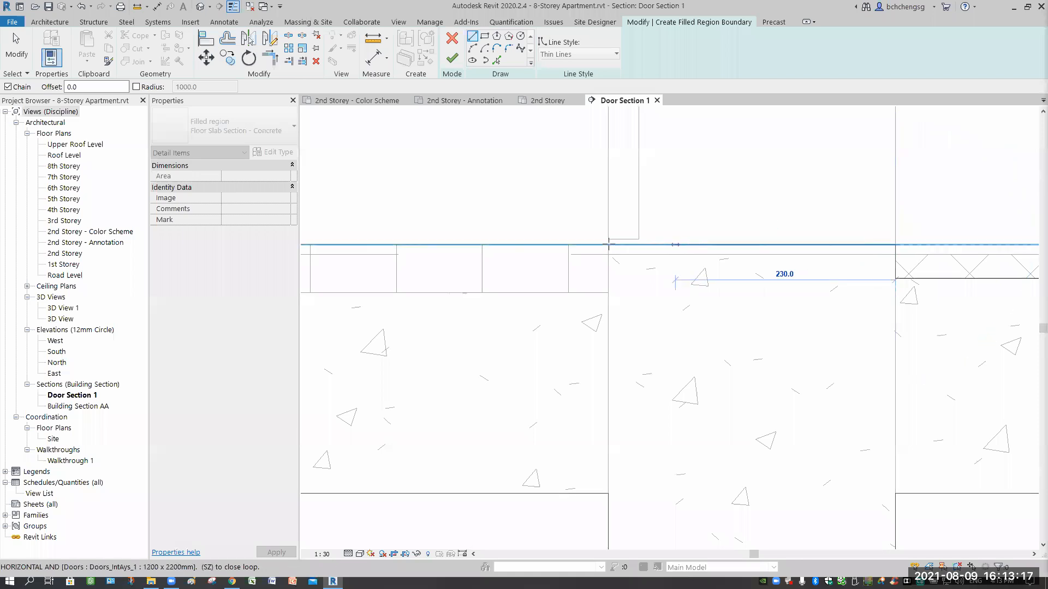
{"action": "left_click", "coordinate": [608, 292]}
- Close the boundary along the Unit A slab's top and down its outer end beyond the break line, and finish the filled region
{"action": "scroll", "coordinate": [474, 346], "scroll_direction": "down", "scroll_amount": 5}
{"action": "middle_click_drag", "start_coordinate": [572, 369], "coordinate": [891, 357]}
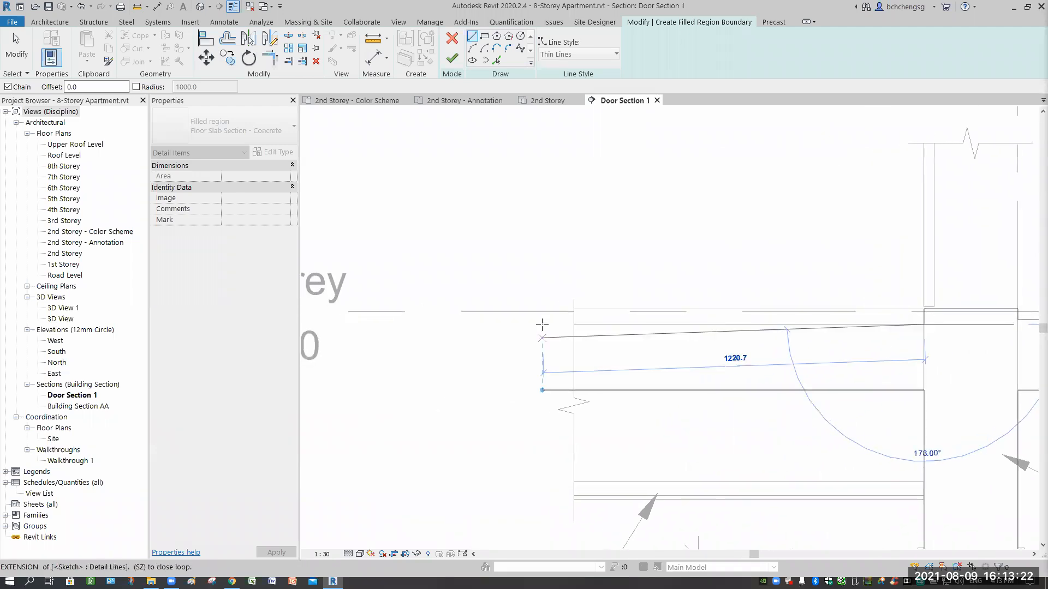
{"action": "left_click", "coordinate": [541, 324]}
{"action": "left_click", "coordinate": [542, 390]}
{"action": "left_click", "coordinate": [451, 59]}
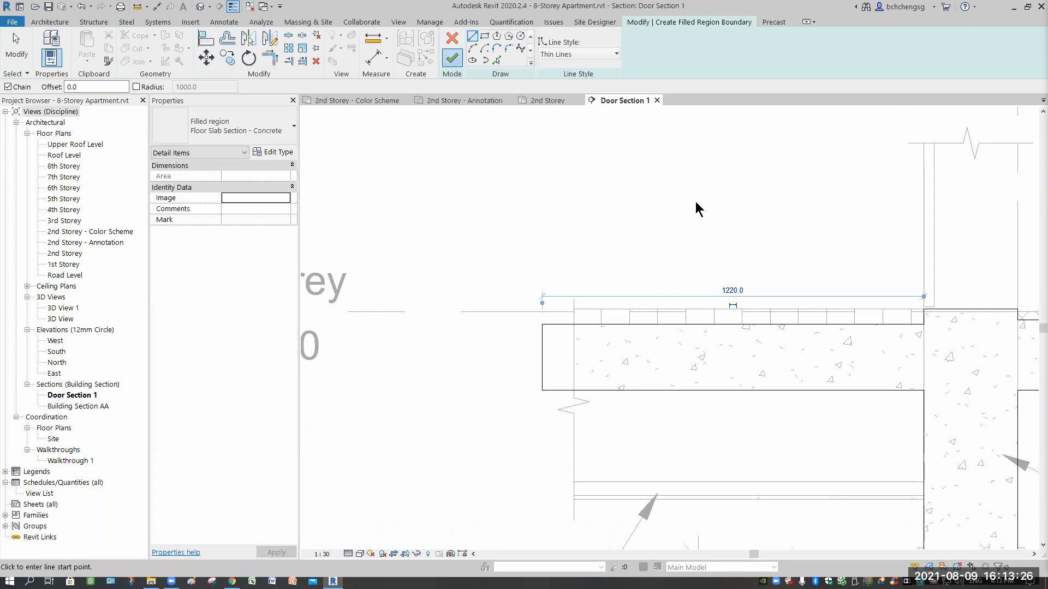
{"action": "key", "text": "Escape"}
{"action": "scroll", "coordinate": [770, 346], "scroll_direction": "down", "scroll_amount": 2}
{"action": "middle_click_drag", "start_coordinate": [769, 346], "coordinate": [601, 201]}
{"action": "scroll", "coordinate": [784, 386], "scroll_direction": "down", "scroll_amount": 2}
{"action": "middle_click_drag", "start_coordinate": [785, 385], "coordinate": [781, 343]}
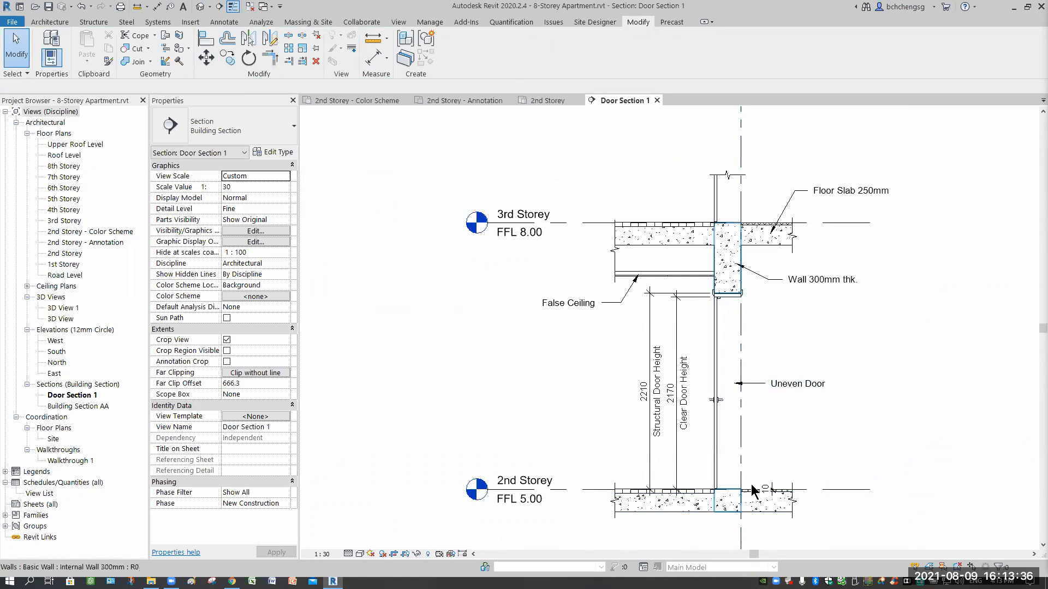
- Shorten grid line C so its lower end stops just above the break line over the 3rd Storey slab
{"action": "scroll", "coordinate": [729, 498], "scroll_direction": "up", "scroll_amount": 3}
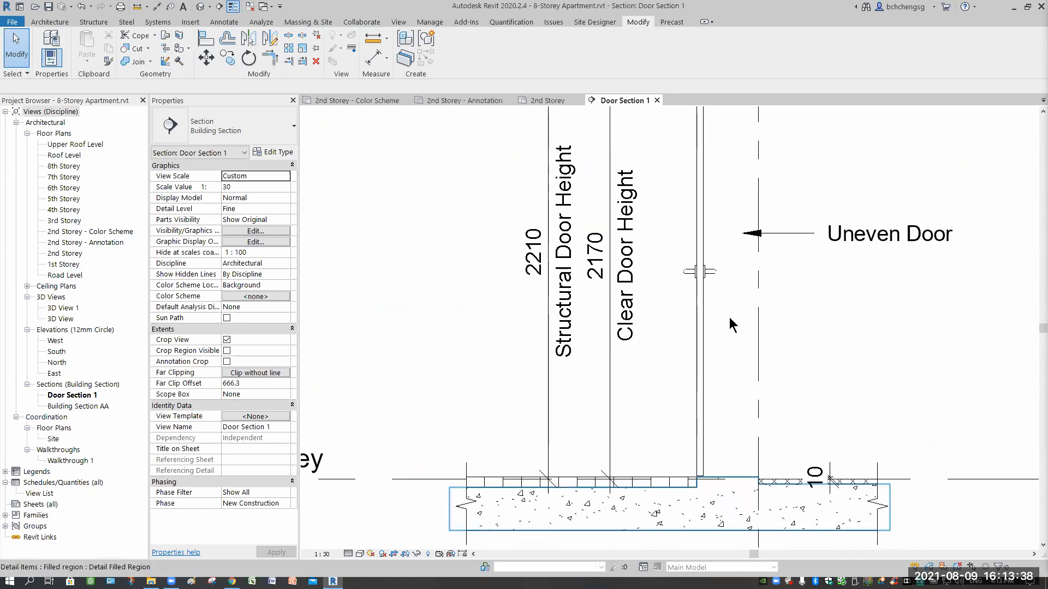
{"action": "middle_click_drag", "start_coordinate": [727, 437], "coordinate": [793, 391]}
{"action": "scroll", "coordinate": [810, 376], "scroll_direction": "down", "scroll_amount": 2}
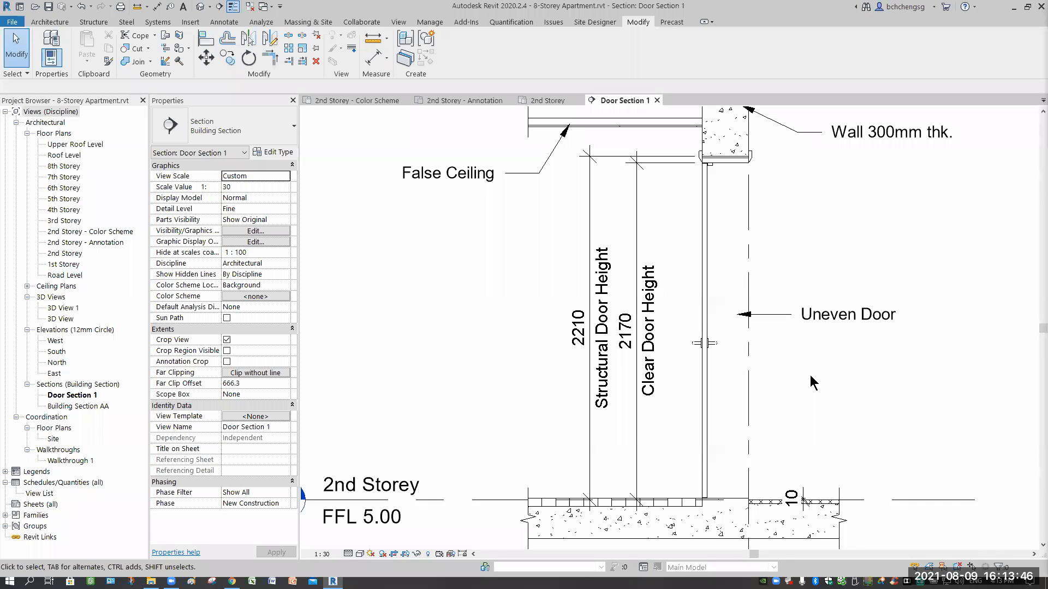
{"action": "scroll", "coordinate": [803, 389], "scroll_direction": "down", "scroll_amount": 5}
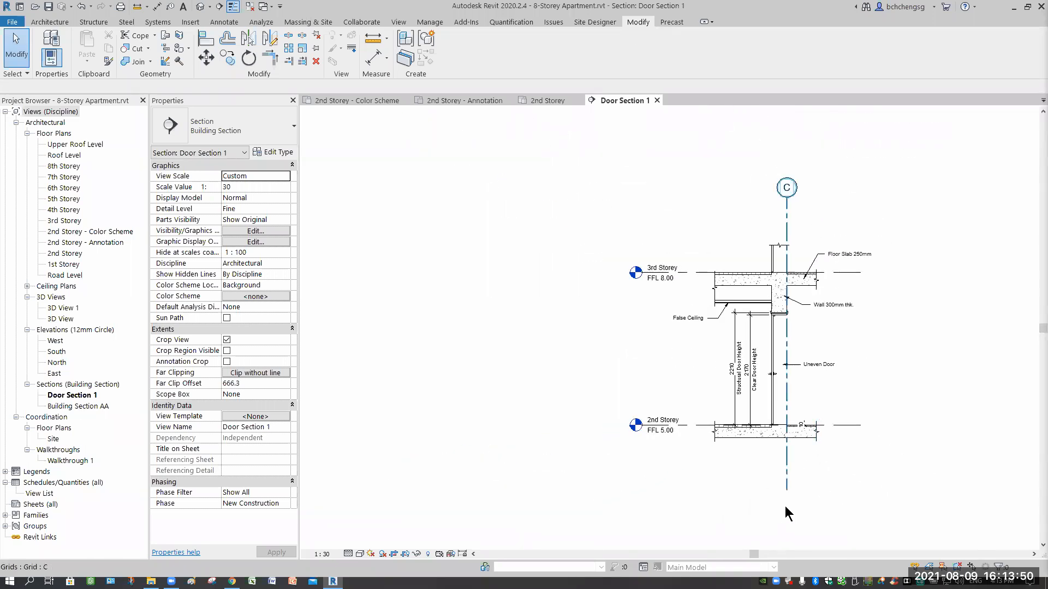
{"action": "left_click", "coordinate": [786, 491]}
{"action": "left_click_drag", "start_coordinate": [804, 233], "coordinate": [804, 221]}
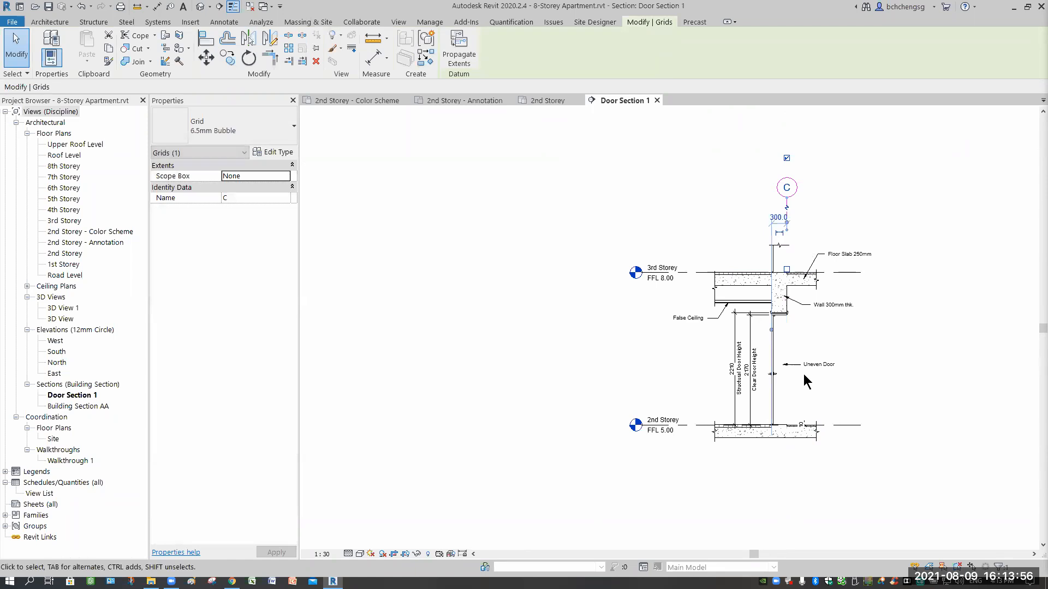
{"action": "left_click", "coordinate": [803, 375]}
- Draw a vertical Thin Lines detail line from the underside of the door head along the outer wall face down to the 2nd Storey floor
{"action": "scroll", "coordinate": [803, 374], "scroll_direction": "up", "scroll_amount": 4}
{"action": "scroll", "coordinate": [735, 246], "scroll_direction": "up", "scroll_amount": 1}
{"action": "middle_click_drag", "start_coordinate": [747, 249], "coordinate": [704, 238]}
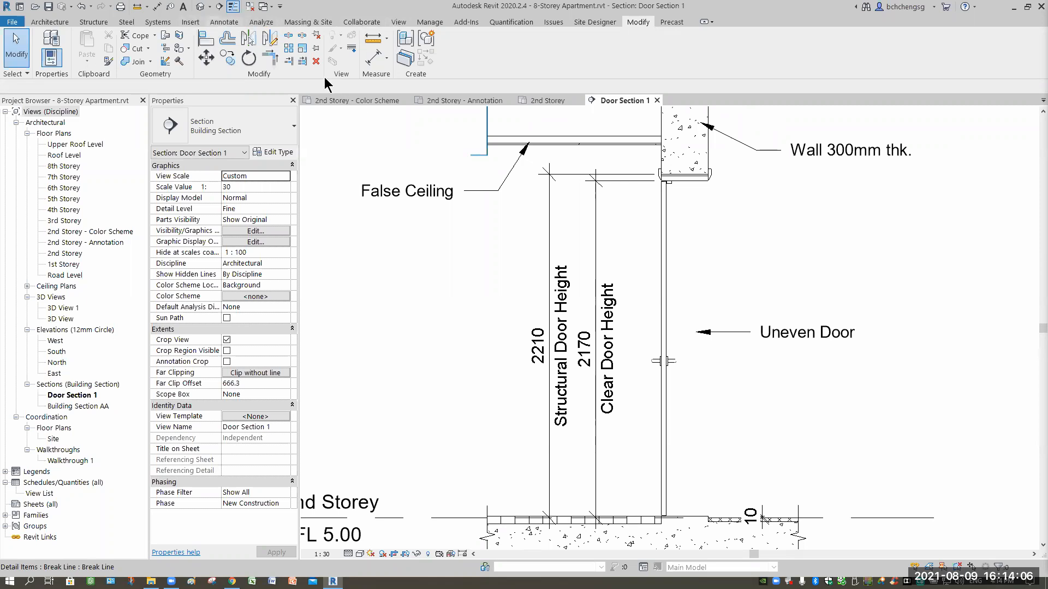
{"action": "key", "text": "d"}
{"action": "key", "text": "l"}
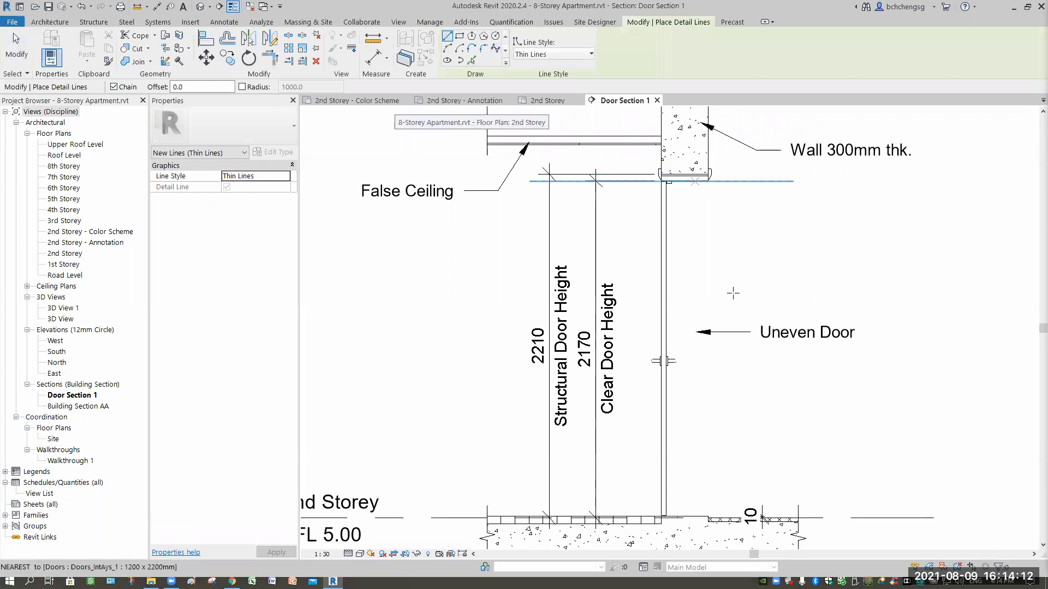
{"action": "left_click", "coordinate": [708, 176]}
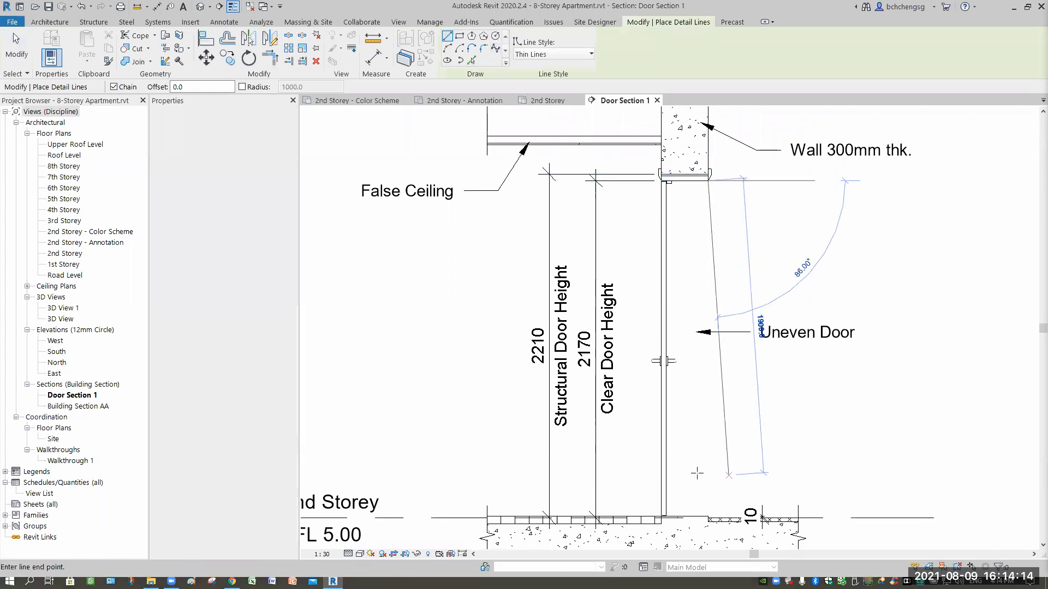
{"action": "middle_click_drag", "start_coordinate": [726, 480], "coordinate": [710, 410]}
{"action": "scroll", "coordinate": [709, 404], "scroll_direction": "up", "scroll_amount": 4}
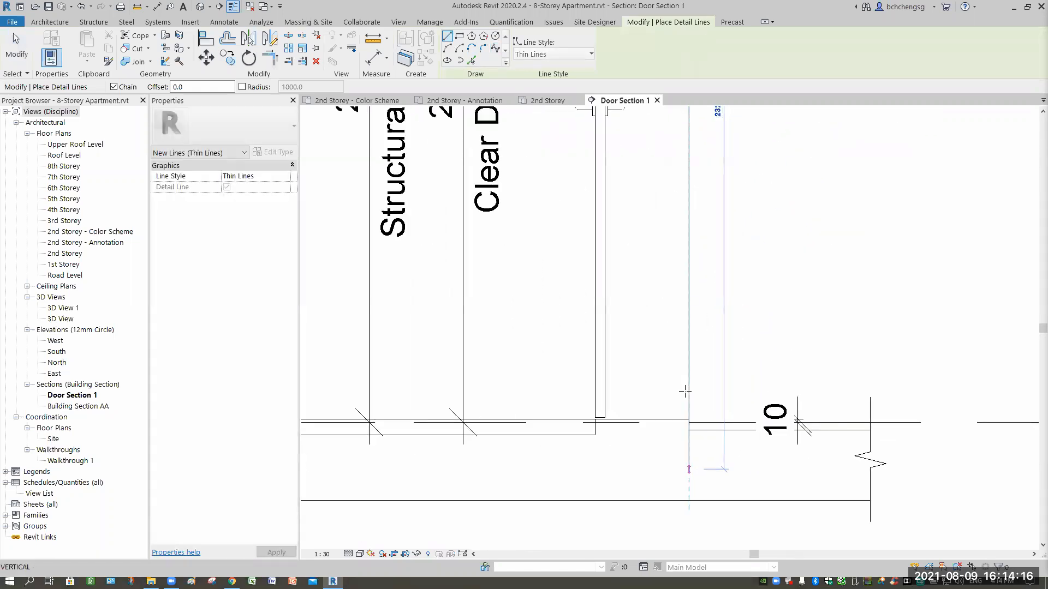
{"action": "left_click", "coordinate": [684, 393]}
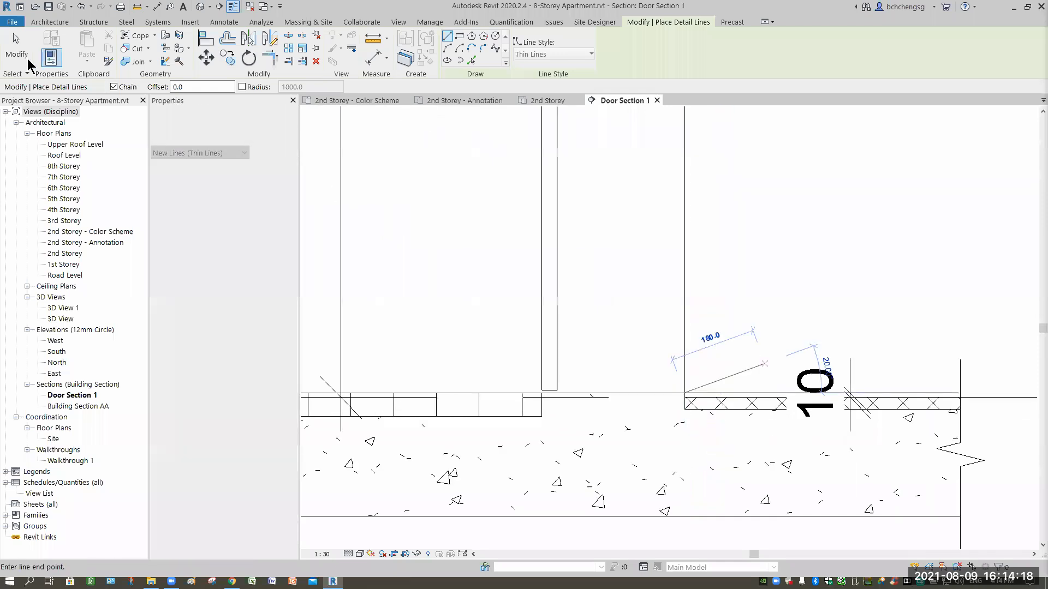
{"action": "key", "text": "Escape"}
{"action": "key", "text": "Escape"}
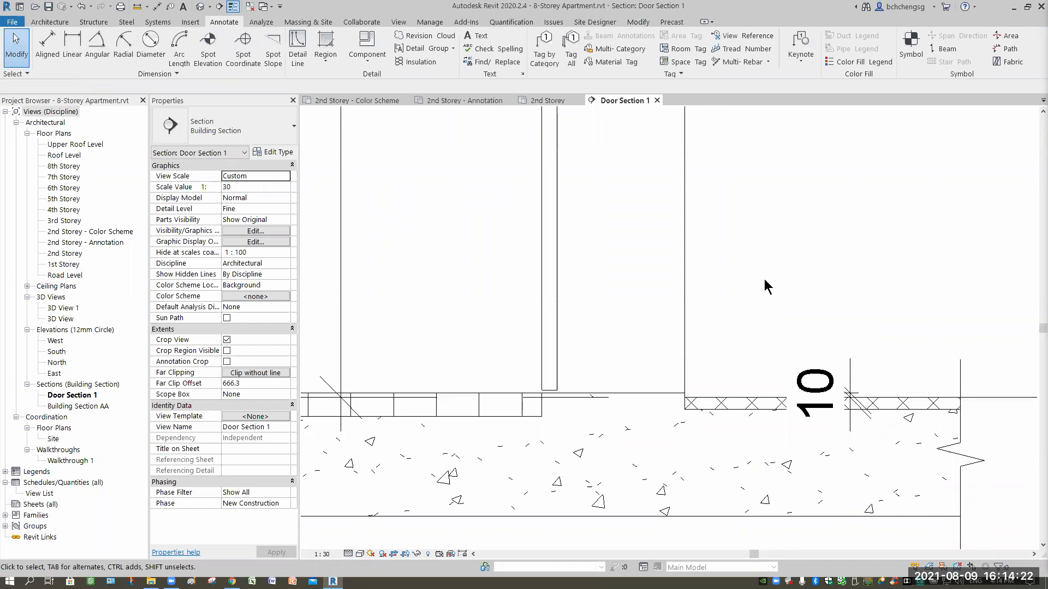
- Start a filled region and sketch its rectangular boundary around the full height and thickness of the door panel
{"action": "scroll", "coordinate": [760, 334], "scroll_direction": "down", "scroll_amount": 4}
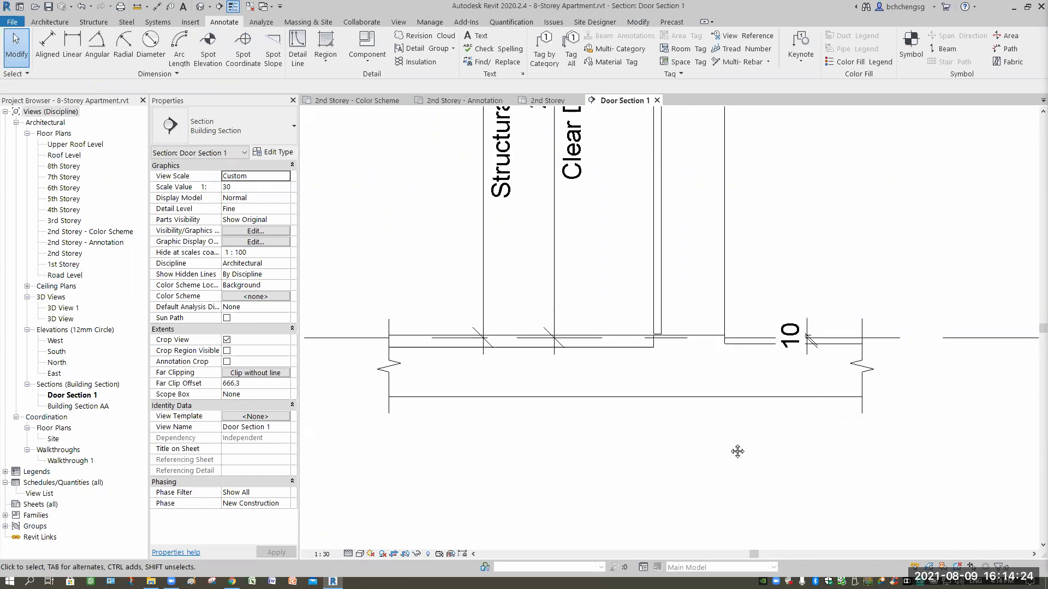
{"action": "middle_click_drag", "start_coordinate": [654, 281], "coordinate": [644, 280]}
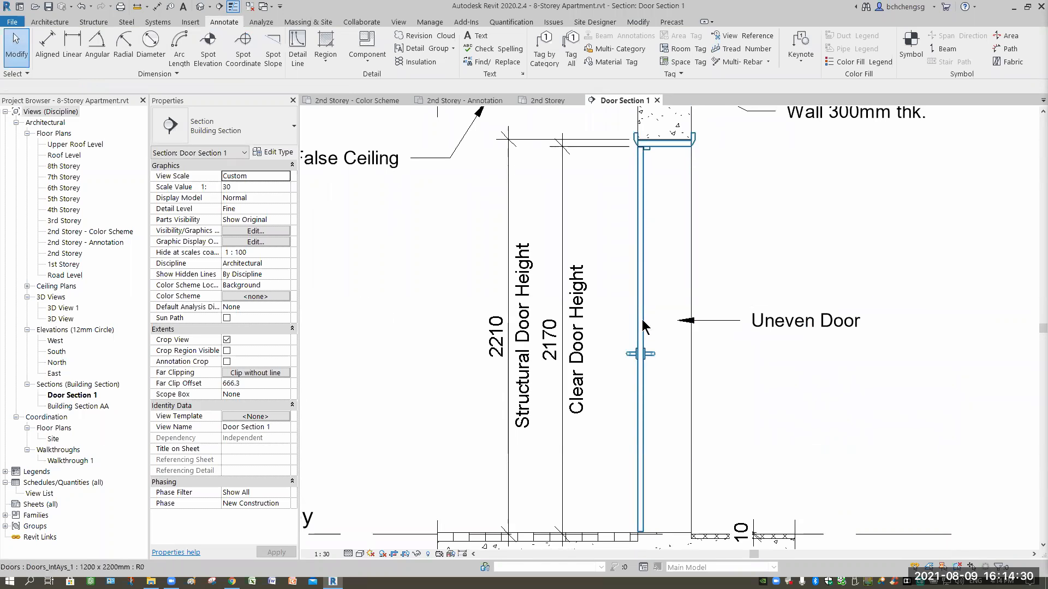
{"action": "left_click", "coordinate": [588, 213]}
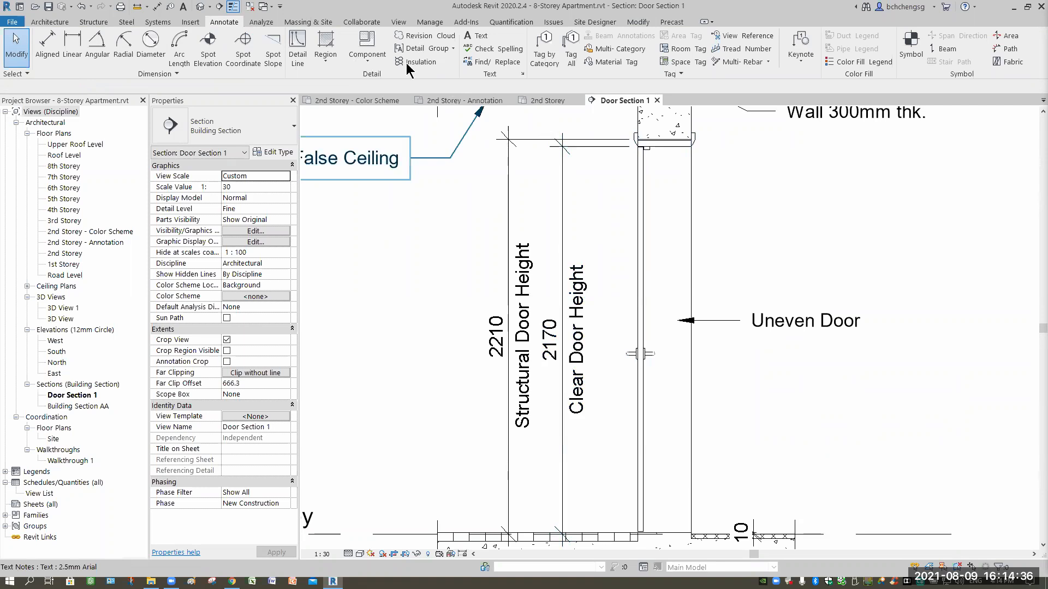
{"action": "left_click", "coordinate": [319, 62]}
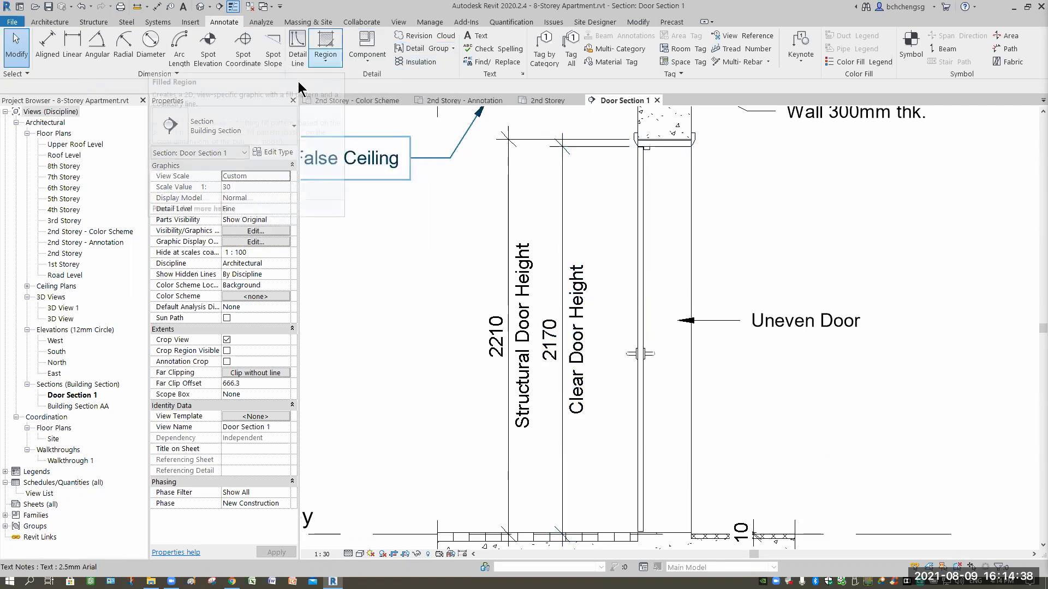
{"action": "left_click", "coordinate": [483, 35]}
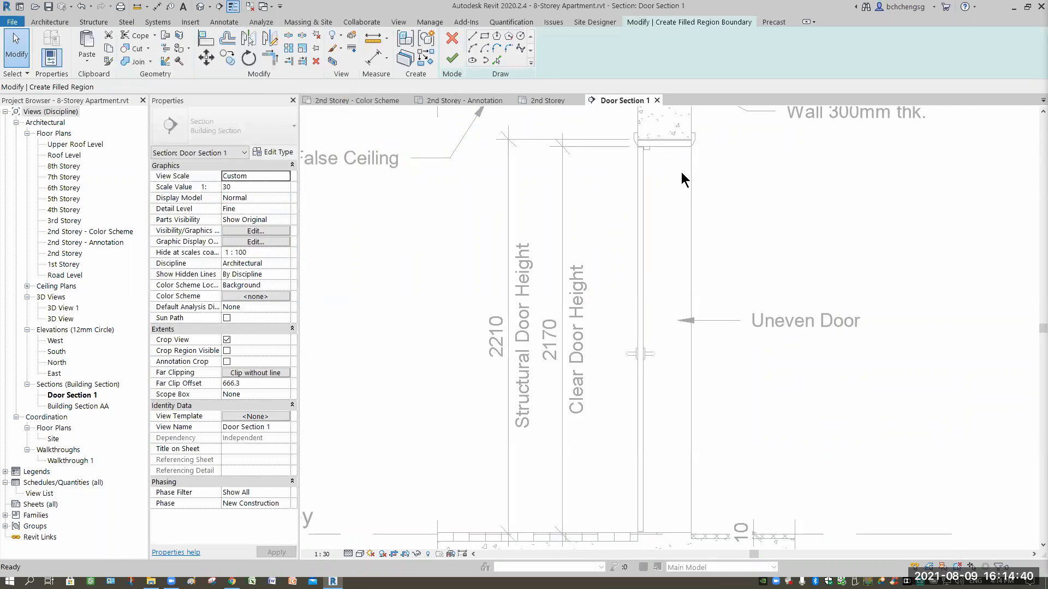
{"action": "scroll", "coordinate": [558, 158], "scroll_direction": "up", "scroll_amount": 5}
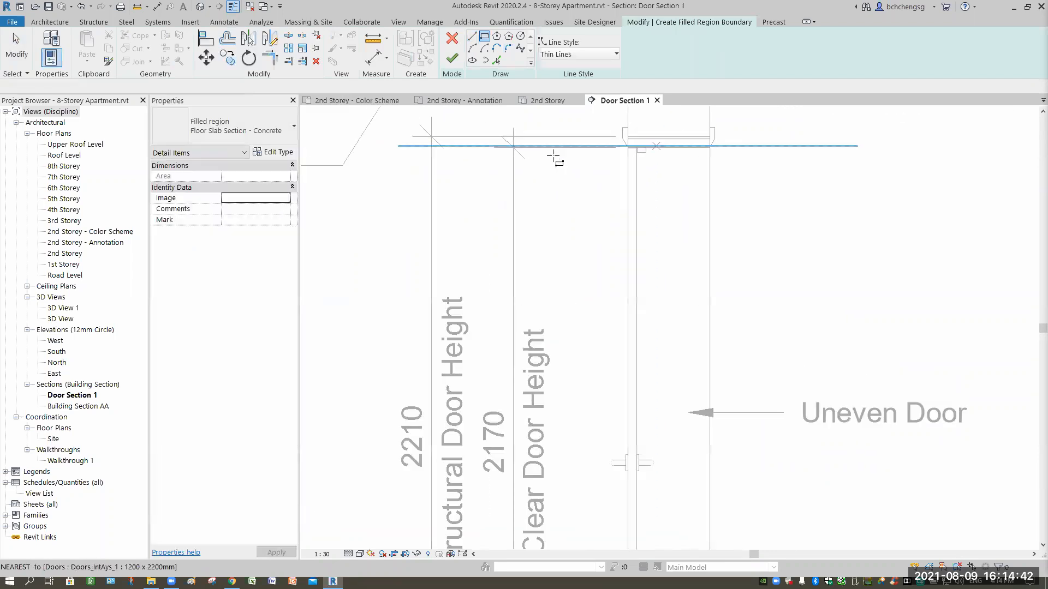
{"action": "scroll", "coordinate": [639, 156], "scroll_direction": "up", "scroll_amount": 3}
{"action": "left_click", "coordinate": [553, 154]}
{"action": "scroll", "coordinate": [607, 460], "scroll_direction": "down", "scroll_amount": 5}
{"action": "scroll", "coordinate": [634, 369], "scroll_direction": "up", "scroll_amount": 6}
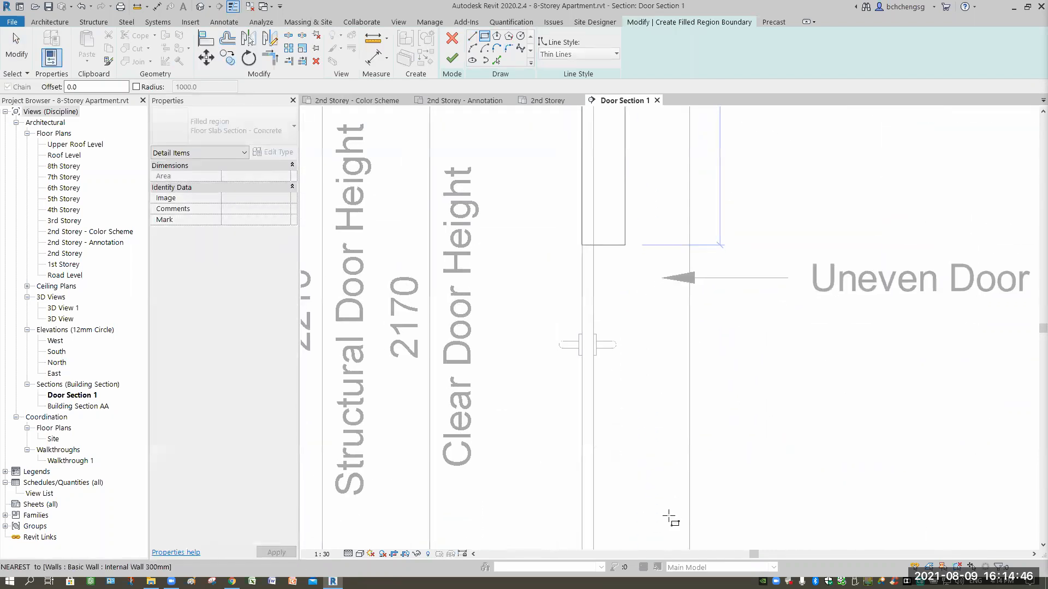
{"action": "scroll", "coordinate": [644, 344], "scroll_direction": "down", "scroll_amount": 2}
{"action": "scroll", "coordinate": [690, 374], "scroll_direction": "up", "scroll_amount": 3}
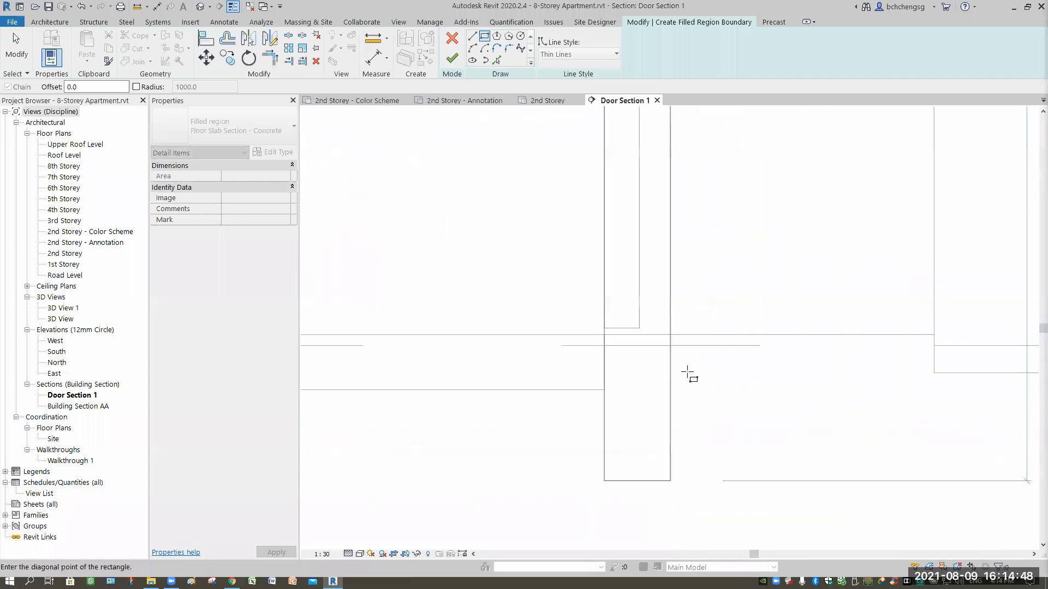
{"action": "left_click", "coordinate": [689, 374]}
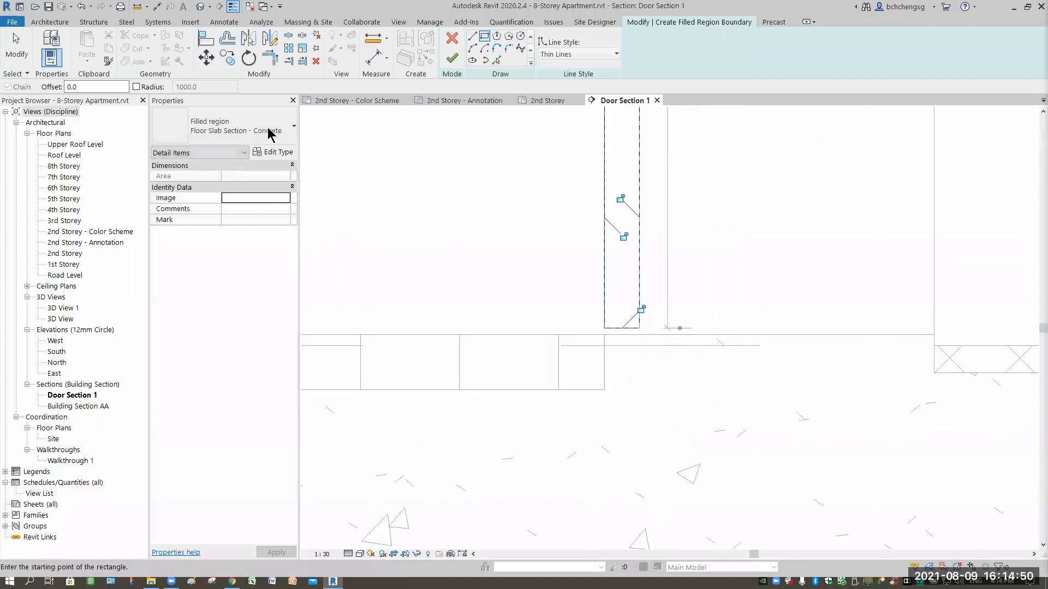
- Duplicate the Floor Slab Section - Concrete filled region type under the name Door panel section
{"action": "left_click", "coordinate": [265, 133]}
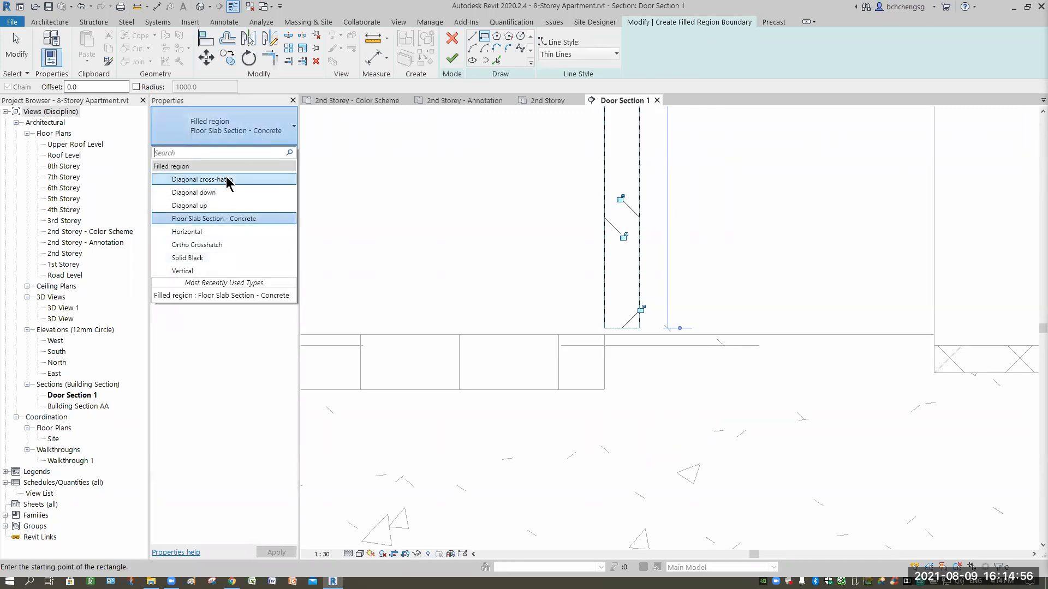
{"action": "left_click", "coordinate": [276, 139]}
{"action": "left_click", "coordinate": [277, 153]}
{"action": "left_click", "coordinate": [460, 71]}
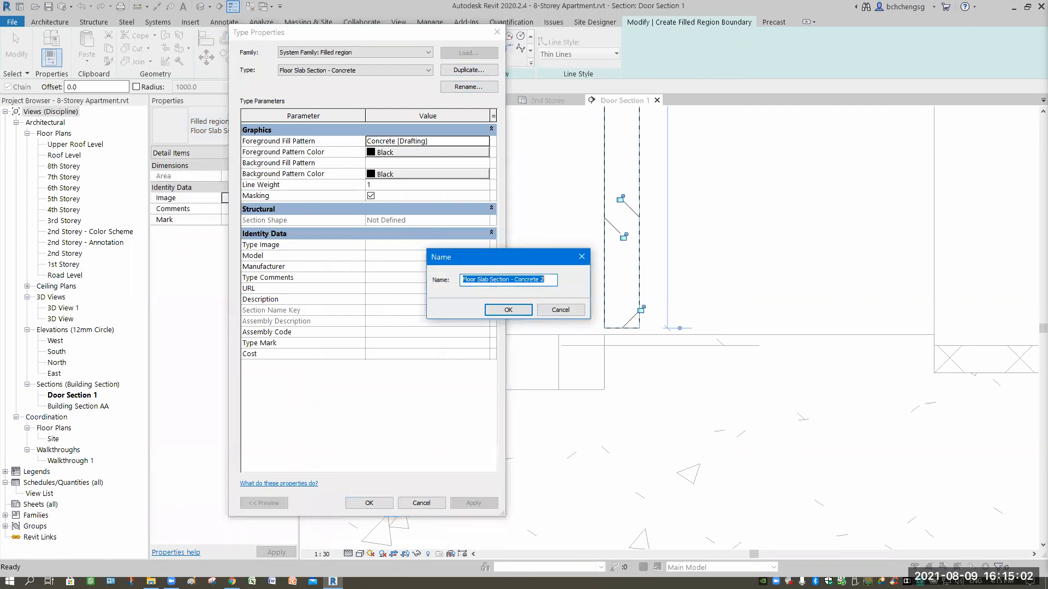
{"action": "type", "text": "Door panel"}
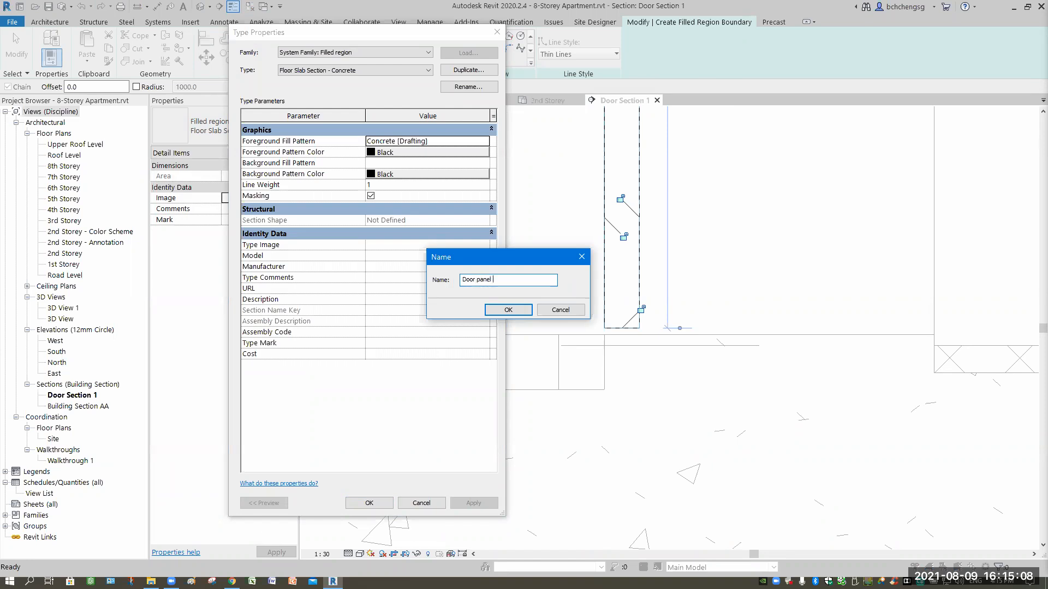
{"action": "type", "text": "section"}
{"action": "left_click", "coordinate": [522, 314]}
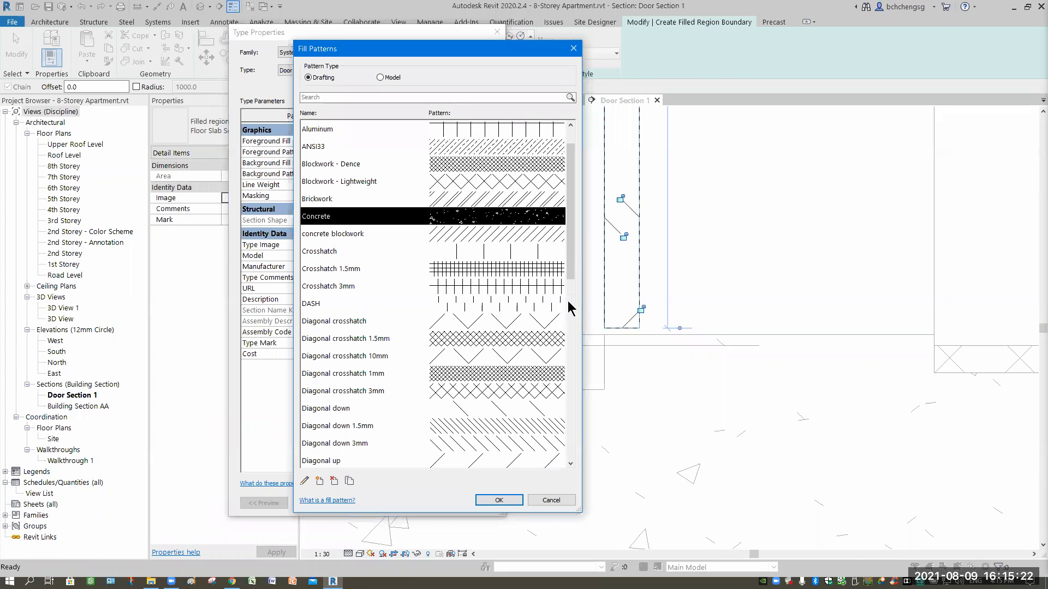
- Set the new type's foreground fill pattern to the drafting pattern Wood_1 and finish the door panel's filled region
{"action": "scroll", "coordinate": [567, 322], "scroll_direction": "down", "scroll_amount": 2}
{"action": "scroll", "coordinate": [565, 337], "scroll_direction": "down", "scroll_amount": 4}
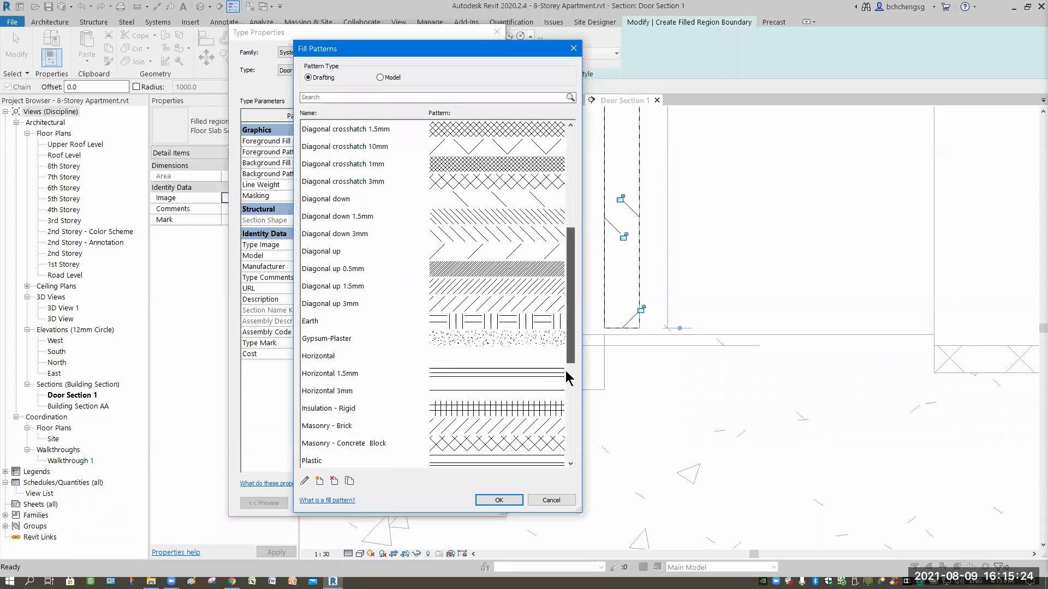
{"action": "scroll", "coordinate": [565, 408], "scroll_direction": "down", "scroll_amount": 3}
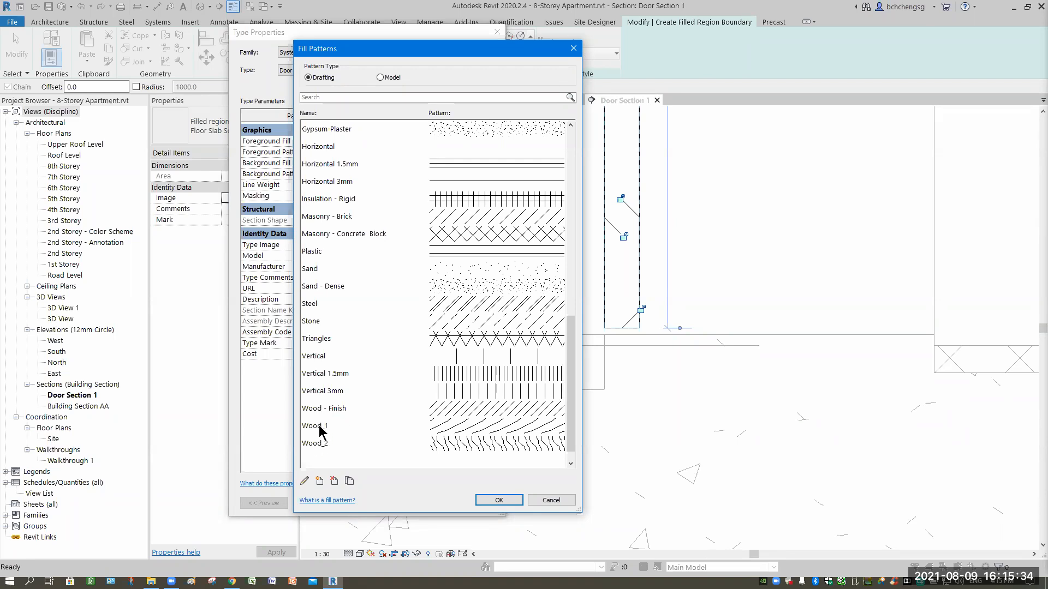
{"action": "left_click", "coordinate": [498, 500]}
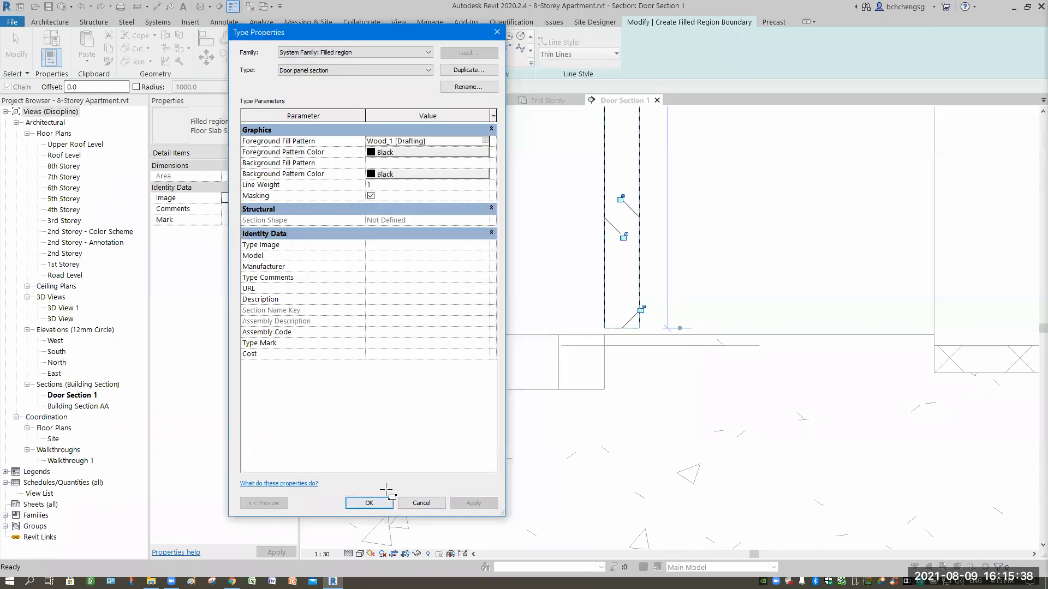
{"action": "left_click", "coordinate": [370, 503]}
{"action": "left_click", "coordinate": [452, 57]}
{"action": "left_click", "coordinate": [745, 188]}
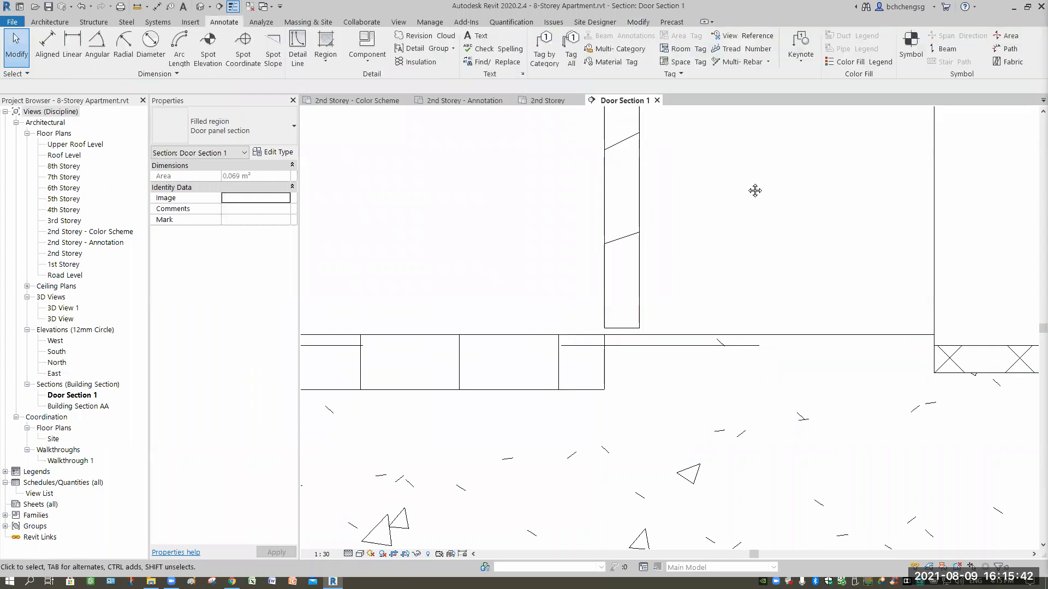
- Examine the completed door section, from the 3rd Storey slab and door head to the door height dimensions and 2nd Storey floor finish
{"action": "scroll", "coordinate": [751, 189], "scroll_direction": "down", "scroll_amount": 6}
{"action": "middle_click_drag", "start_coordinate": [675, 283], "coordinate": [666, 339]}
{"action": "scroll", "coordinate": [678, 329], "scroll_direction": "down", "scroll_amount": 5}
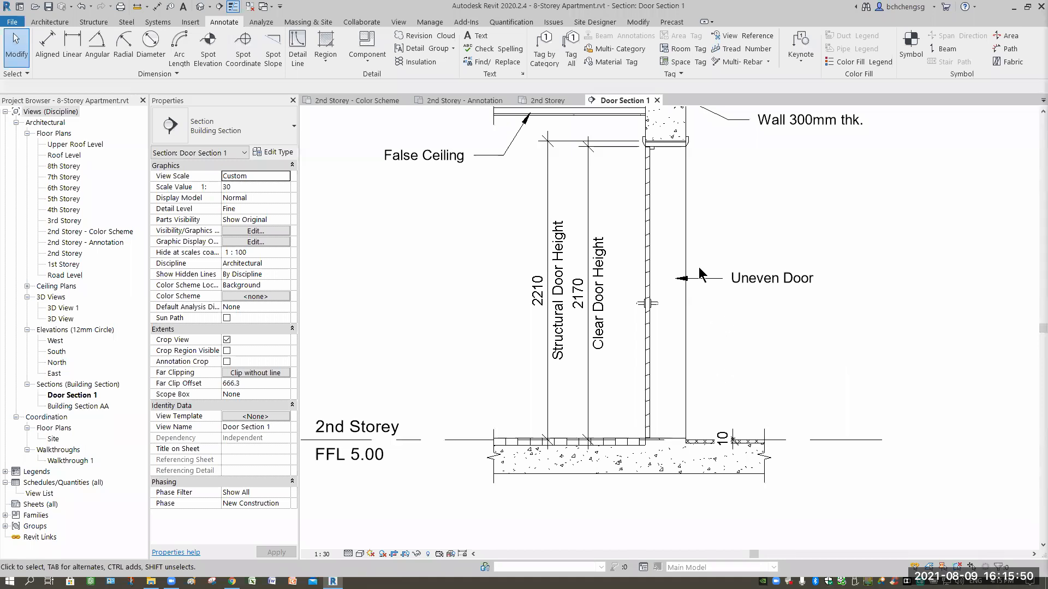
{"action": "scroll", "coordinate": [662, 264], "scroll_direction": "down", "scroll_amount": 3}
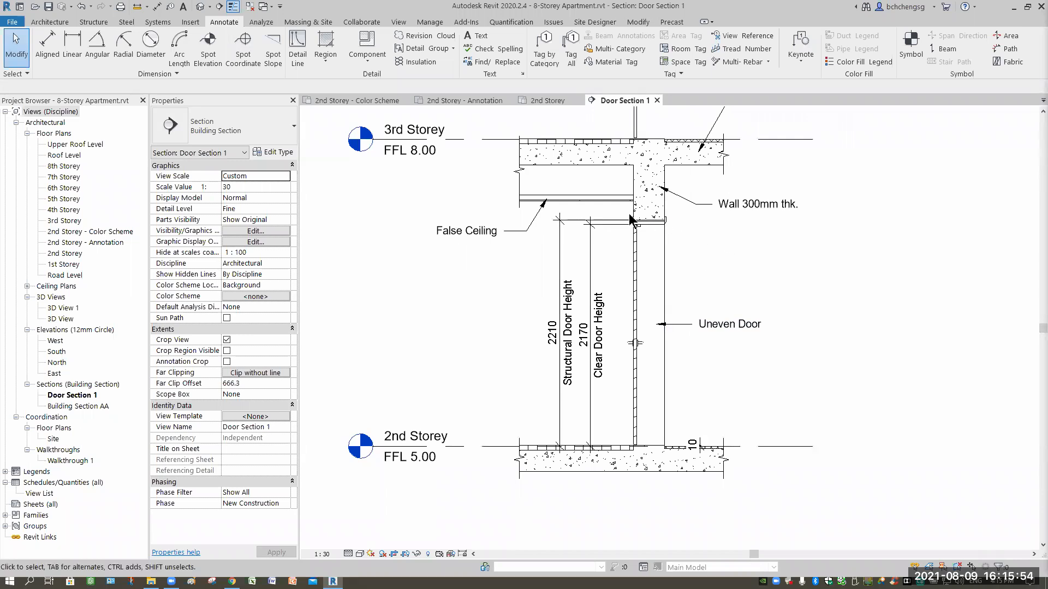
{"action": "scroll", "coordinate": [630, 218], "scroll_direction": "up", "scroll_amount": 3}
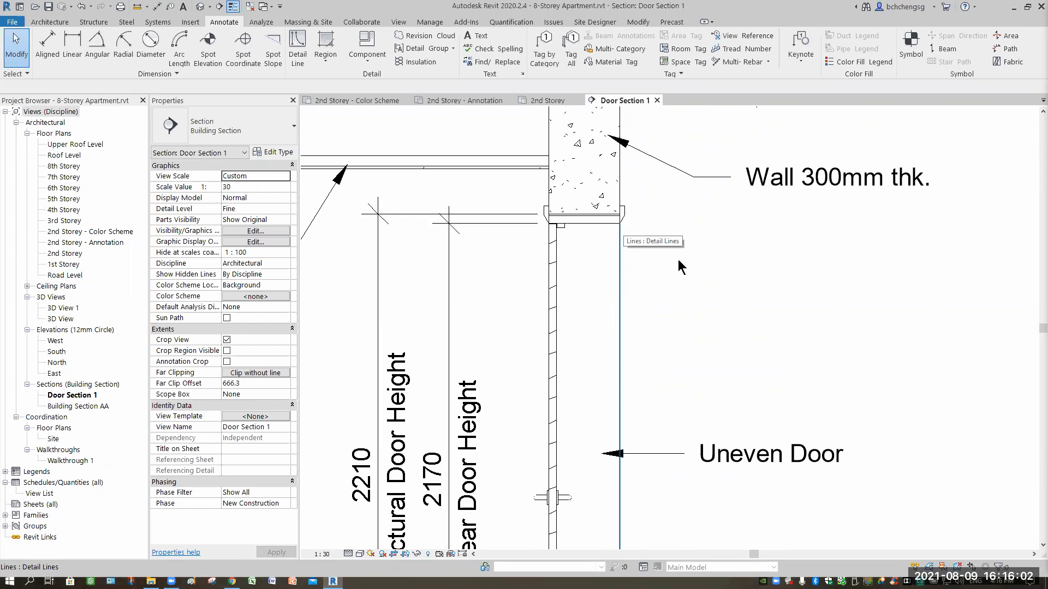
{"action": "scroll", "coordinate": [722, 288], "scroll_direction": "down", "scroll_amount": 3}
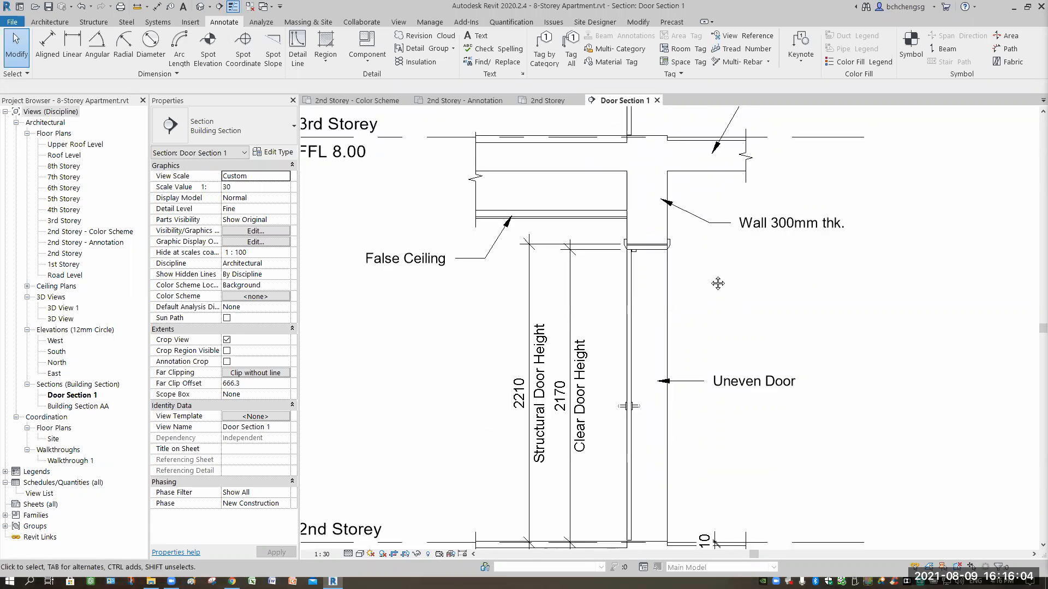
{"action": "mouse_move", "coordinate": [802, 345]}
{"action": "middle_mouse_down"}
{"action": "mouse_move", "coordinate": [769, 309]}
{"action": "mouse_move", "coordinate": [815, 363]}
{"action": "middle_mouse_up"}
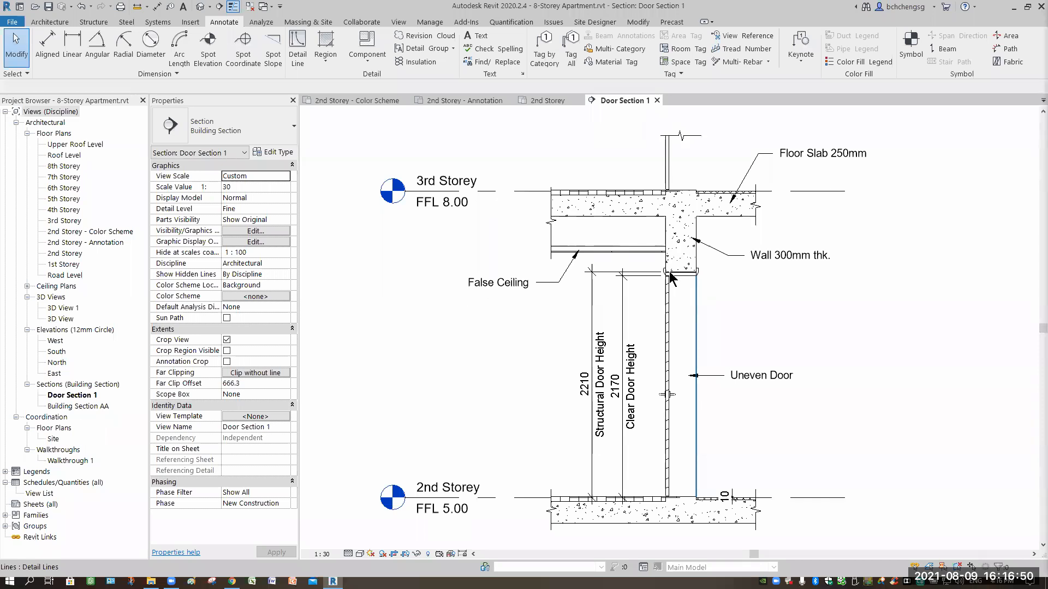
{"action": "scroll", "coordinate": [671, 276], "scroll_direction": "up", "scroll_amount": 3}
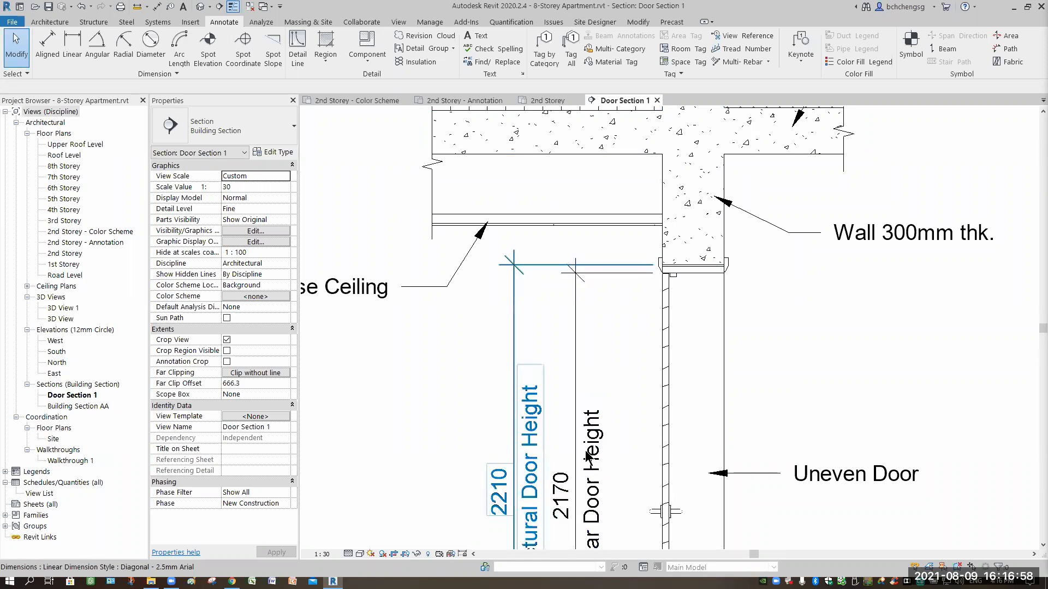
{"action": "scroll", "coordinate": [596, 448], "scroll_direction": "down", "scroll_amount": 2}
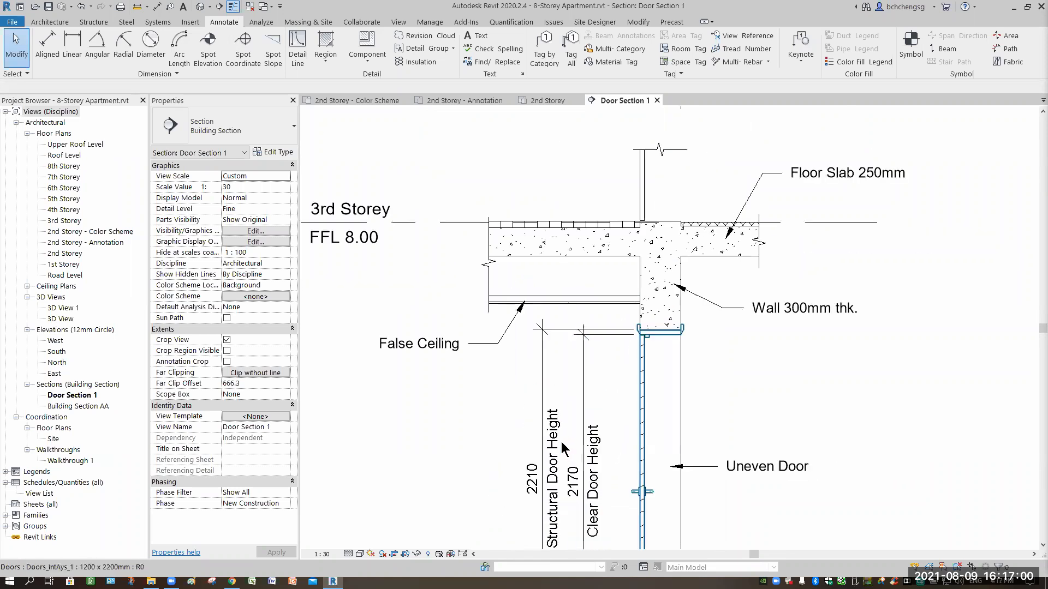
{"action": "middle_click_drag", "start_coordinate": [627, 464], "coordinate": [638, 274]}
{"action": "scroll", "coordinate": [562, 443], "scroll_direction": "up", "scroll_amount": 5}
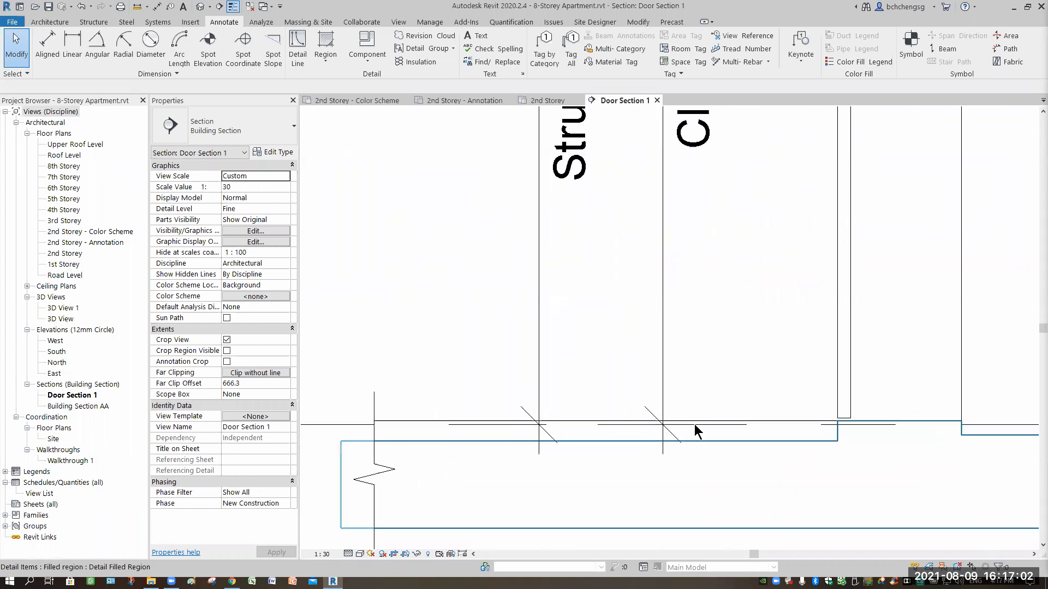
- Examine the door section from the 2nd Storey floor finishes and door base up to the door head and false ceiling
{"action": "scroll", "coordinate": [693, 426], "scroll_direction": "up", "scroll_amount": 2}
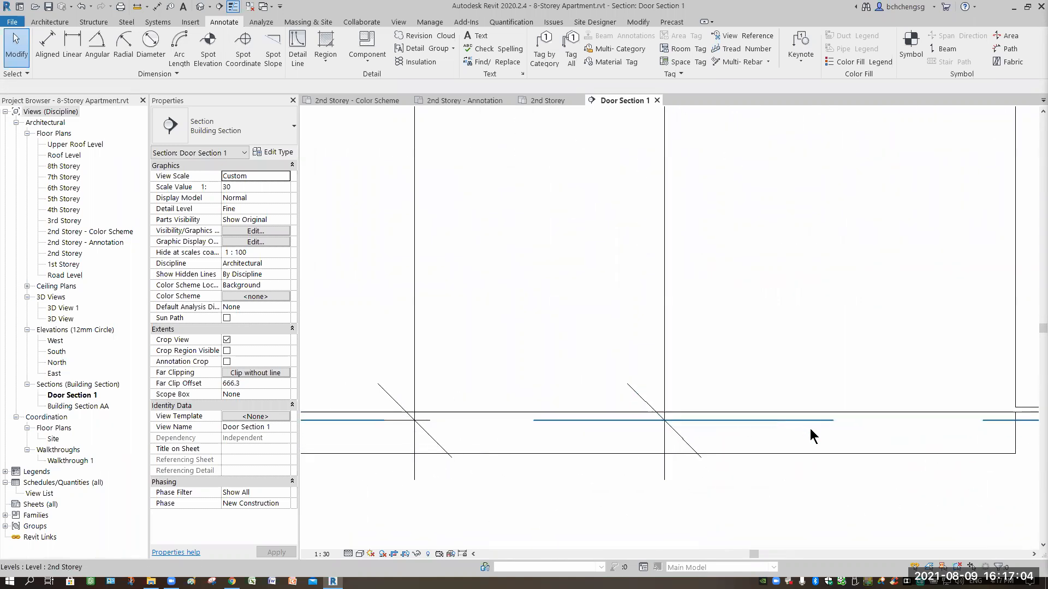
{"action": "scroll", "coordinate": [799, 424], "scroll_direction": "down", "scroll_amount": 1}
{"action": "middle_click_drag", "start_coordinate": [935, 419], "coordinate": [670, 417]}
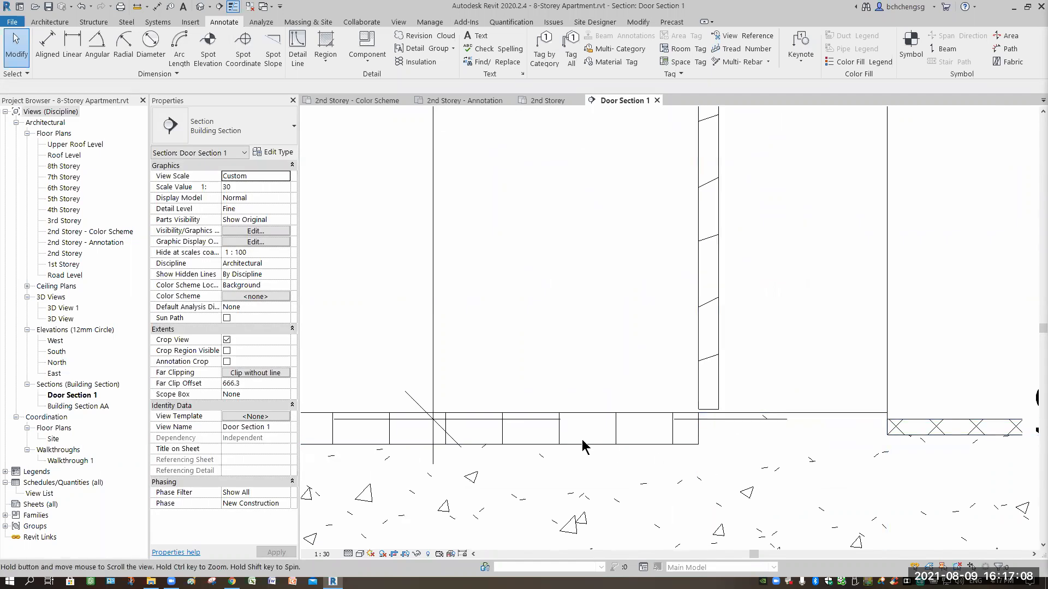
{"action": "middle_click_drag", "start_coordinate": [582, 438], "coordinate": [730, 459]}
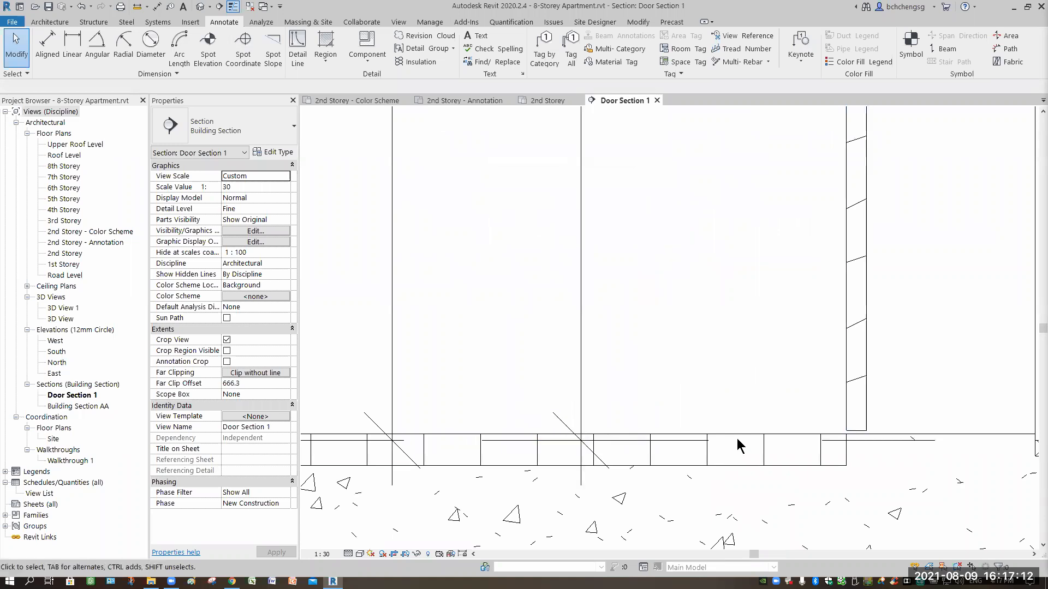
{"action": "middle_click_drag", "start_coordinate": [864, 488], "coordinate": [443, 457]}
{"action": "scroll", "coordinate": [773, 463], "scroll_direction": "down", "scroll_amount": 4}
{"action": "middle_click_drag", "start_coordinate": [776, 463], "coordinate": [558, 413]}
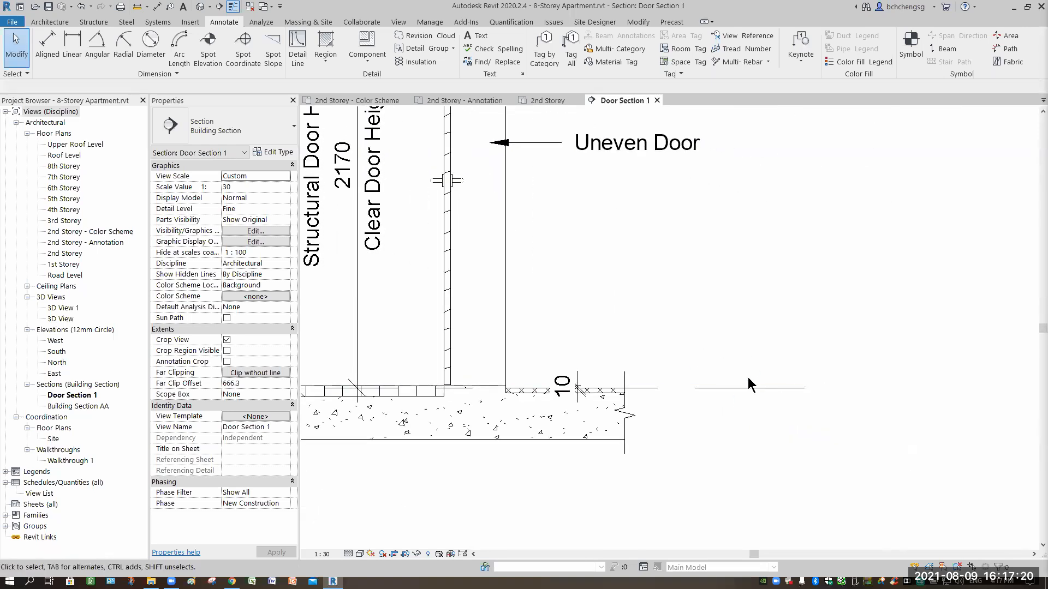
{"action": "middle_click_drag", "start_coordinate": [443, 430], "coordinate": [674, 485]}
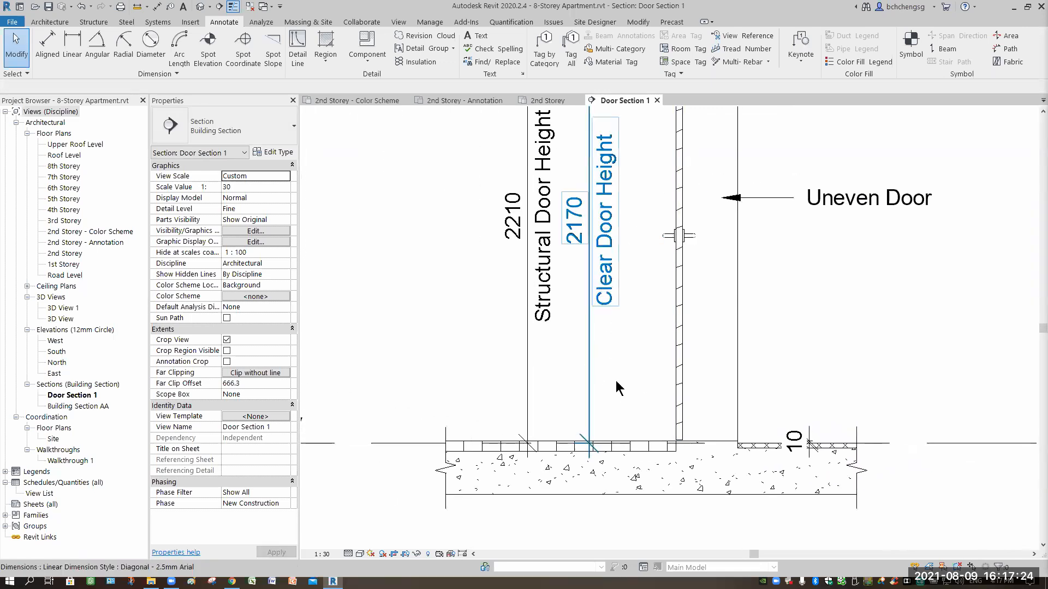
{"action": "scroll", "coordinate": [616, 435], "scroll_direction": "up", "scroll_amount": 2}
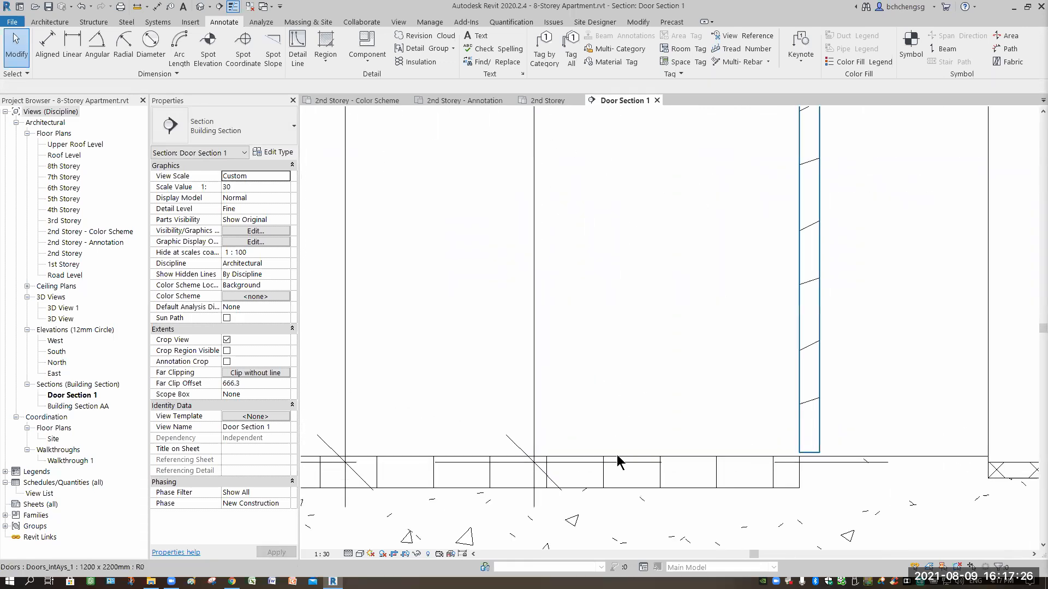
{"action": "middle_click_drag", "start_coordinate": [812, 505], "coordinate": [576, 485]}
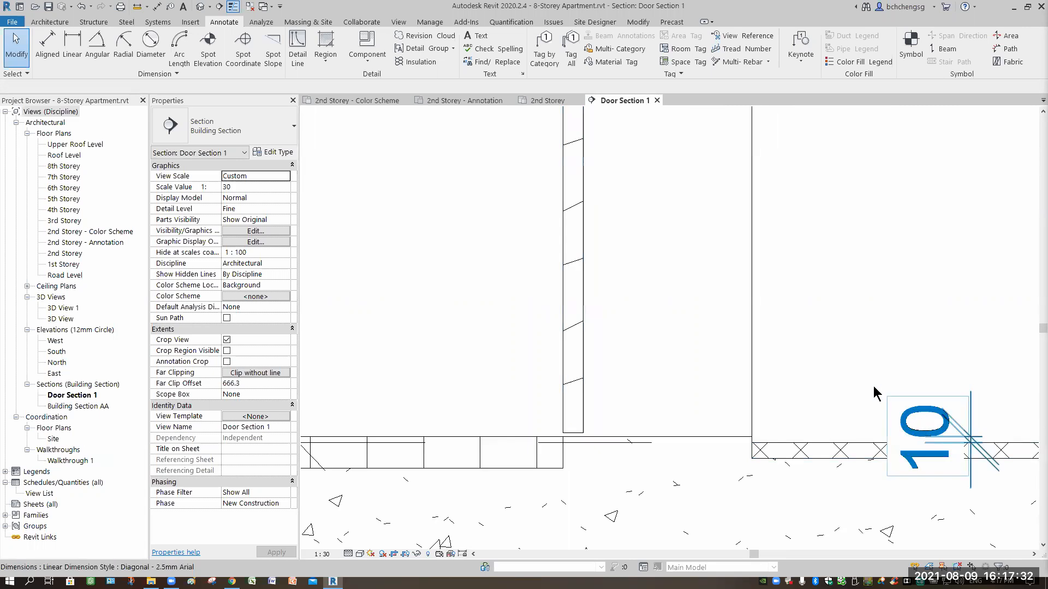
{"action": "scroll", "coordinate": [803, 335], "scroll_direction": "down", "scroll_amount": 5}
{"action": "middle_click_drag", "start_coordinate": [811, 346], "coordinate": [779, 447]}
{"action": "middle_click_drag", "start_coordinate": [797, 327], "coordinate": [782, 435]}
{"action": "middle_click_drag", "start_coordinate": [768, 256], "coordinate": [714, 323]}
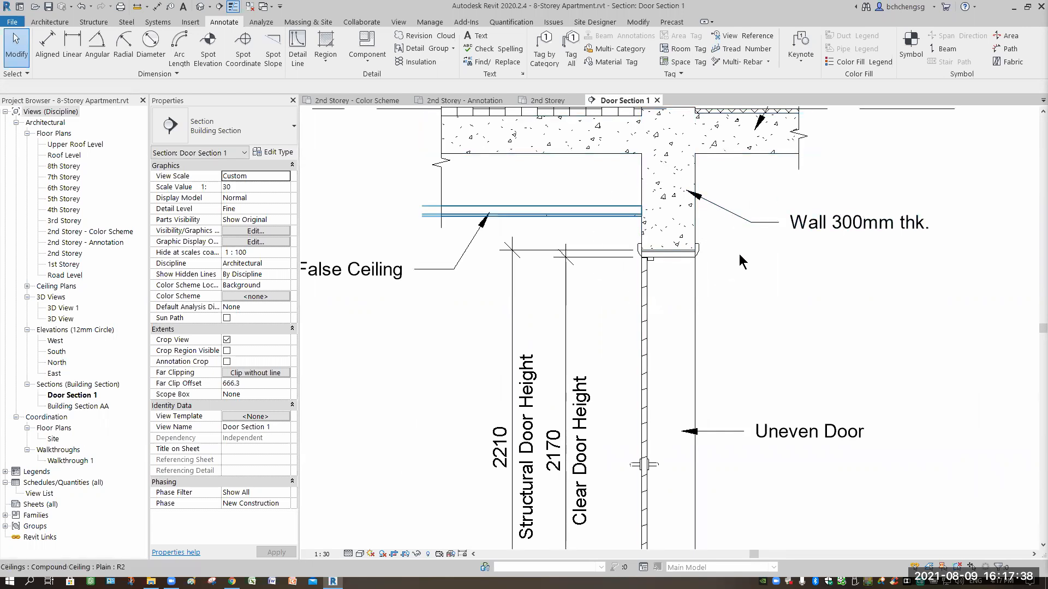
- Place a rectangular callout around the door head, enclosing the lower part of the 300 mm wall and the top of the door panel
{"action": "scroll", "coordinate": [711, 338], "scroll_direction": "down", "scroll_amount": 3}
{"action": "scroll", "coordinate": [723, 333], "scroll_direction": "up", "scroll_amount": 1}
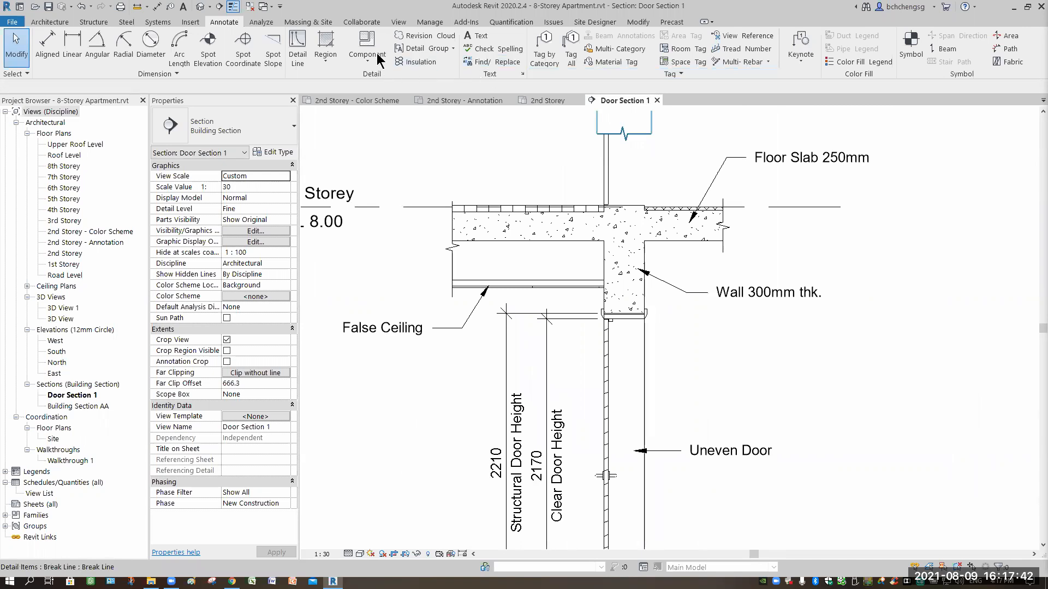
{"action": "left_click", "coordinate": [398, 23]}
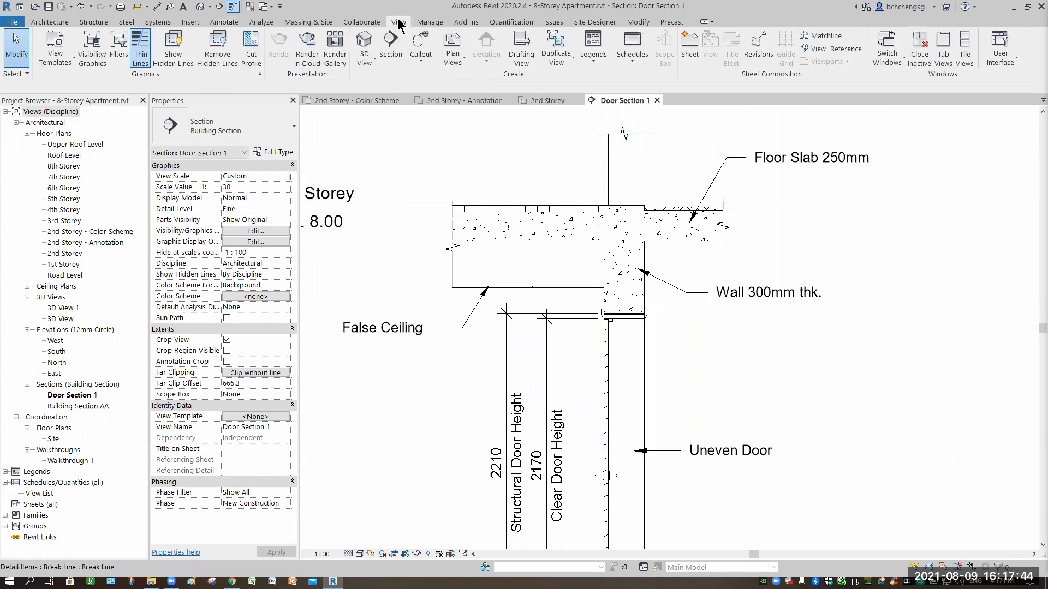
{"action": "left_click", "coordinate": [421, 60]}
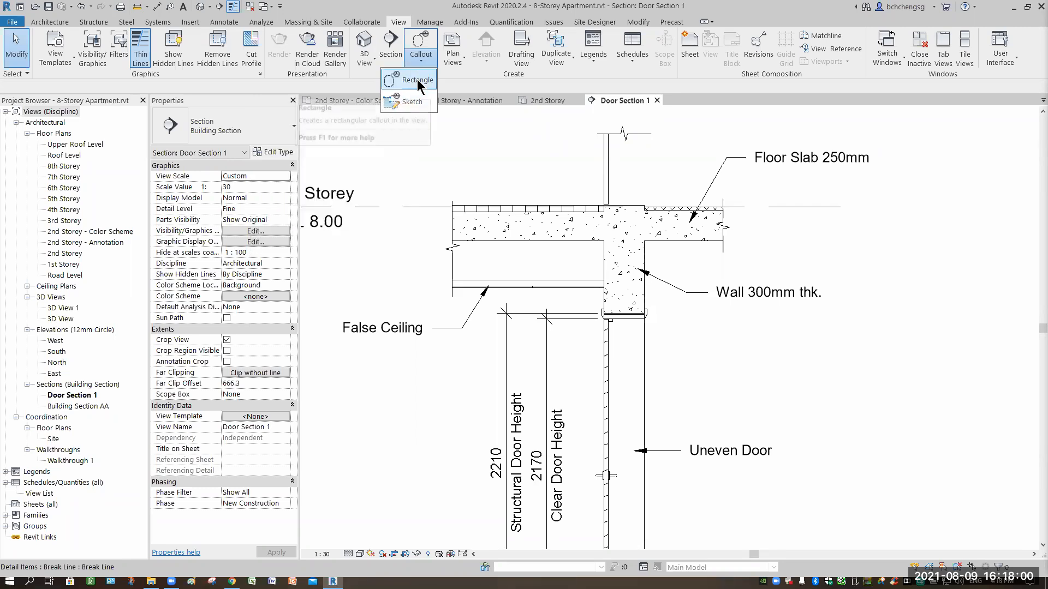
{"action": "left_click", "coordinate": [412, 80]}
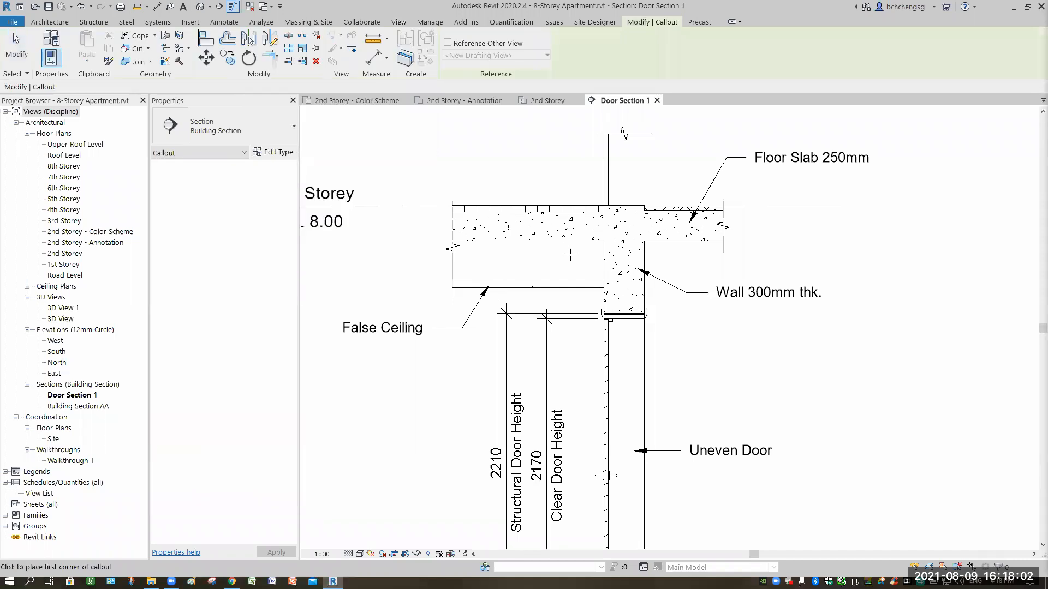
{"action": "left_click", "coordinate": [570, 255]}
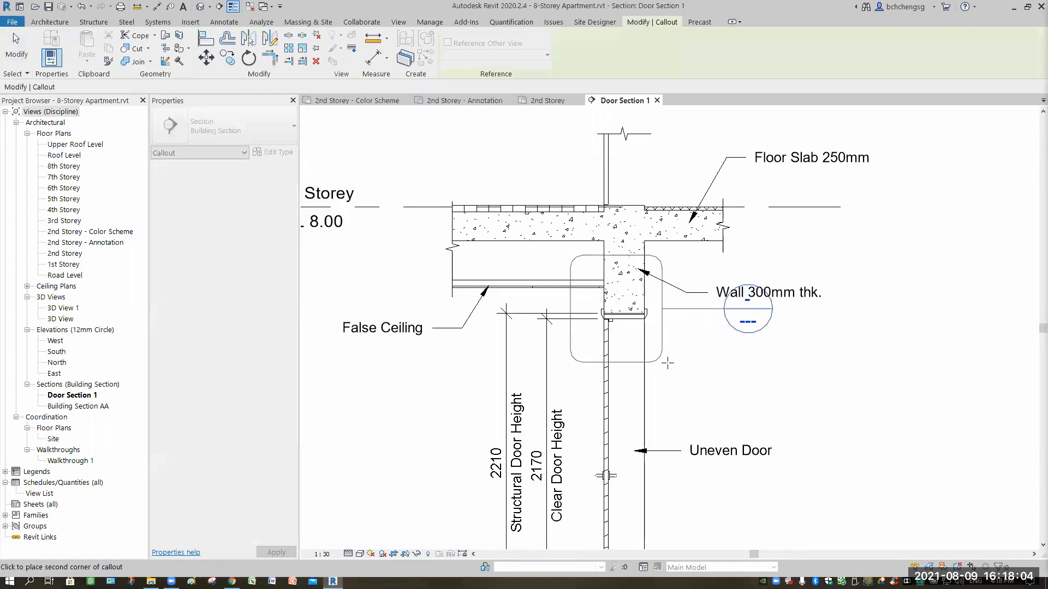
{"action": "left_click", "coordinate": [667, 363]}
{"action": "key", "text": "Escape"}
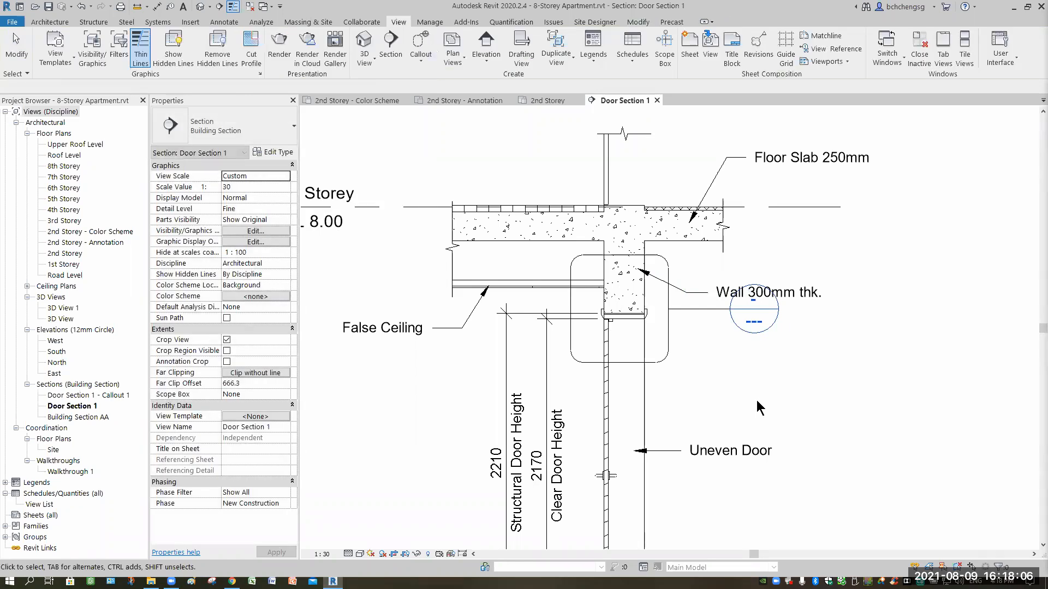
- Move the callout's head below the wall thickness note and adjust the leader elbow so its last segment runs horizontally to the bubble
{"action": "scroll", "coordinate": [709, 341], "scroll_direction": "down", "scroll_amount": 1}
{"action": "scroll", "coordinate": [702, 297], "scroll_direction": "up", "scroll_amount": 3}
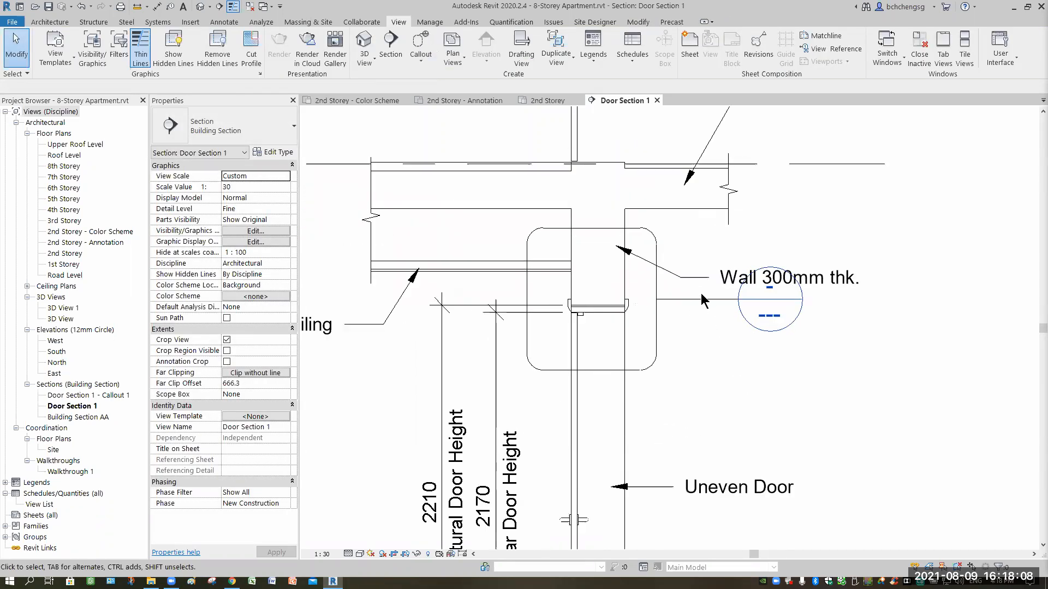
{"action": "left_click", "coordinate": [709, 292]}
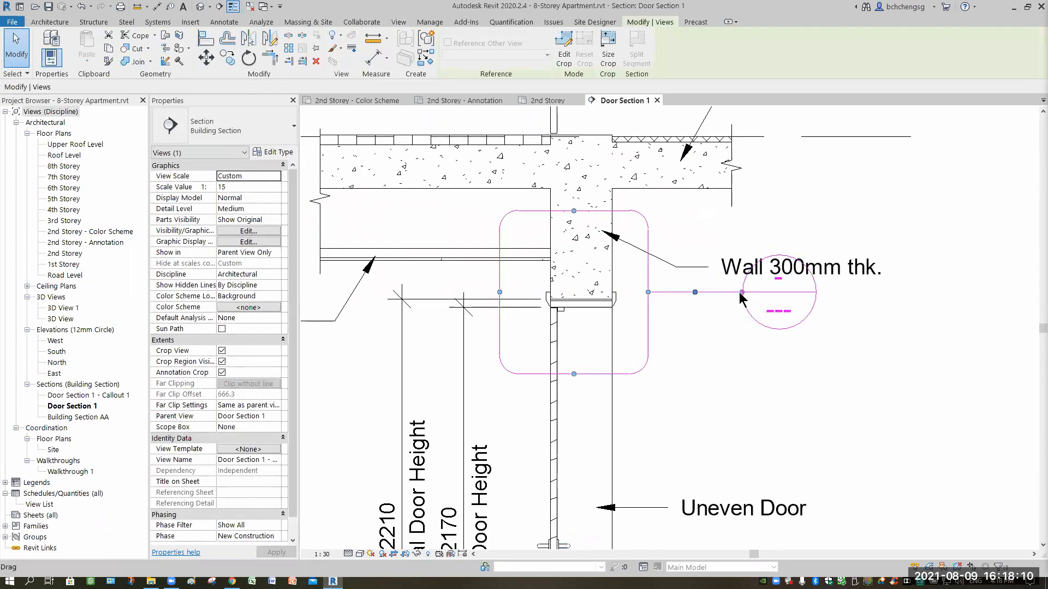
{"action": "left_click_drag", "start_coordinate": [742, 294], "coordinate": [683, 383]}
{"action": "scroll", "coordinate": [688, 397], "scroll_direction": "up", "scroll_amount": 5}
{"action": "middle_click_drag", "start_coordinate": [633, 377], "coordinate": [547, 308]}
{"action": "left_click_drag", "start_coordinate": [574, 305], "coordinate": [571, 305]}
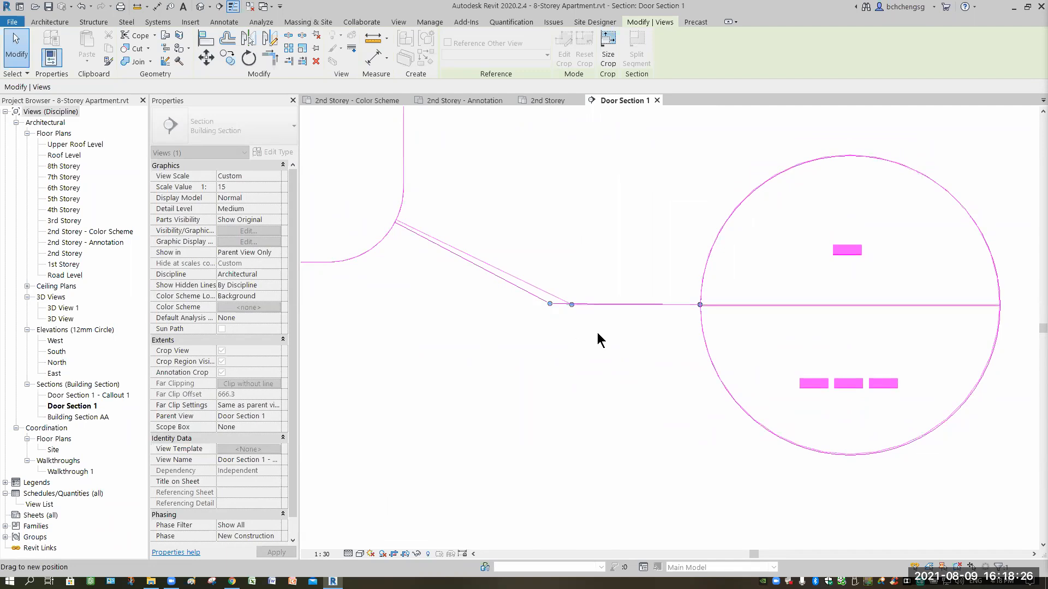
{"action": "left_click", "coordinate": [610, 335]}
{"action": "scroll", "coordinate": [611, 332], "scroll_direction": "down", "scroll_amount": 8}
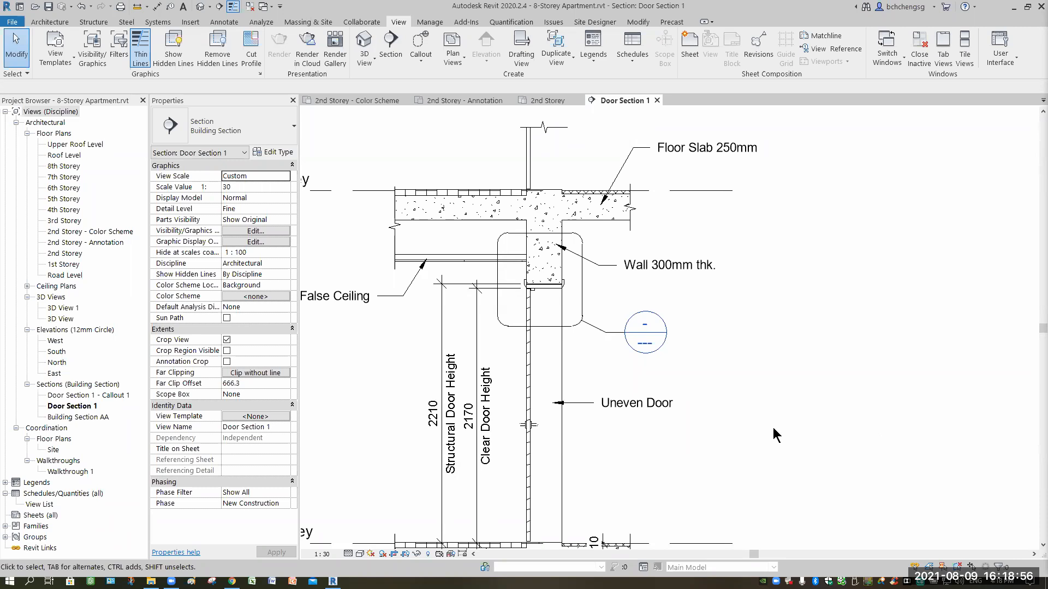
- Open the door head callout's view and set its scale to 1:10
{"action": "double_click", "coordinate": [657, 353]}
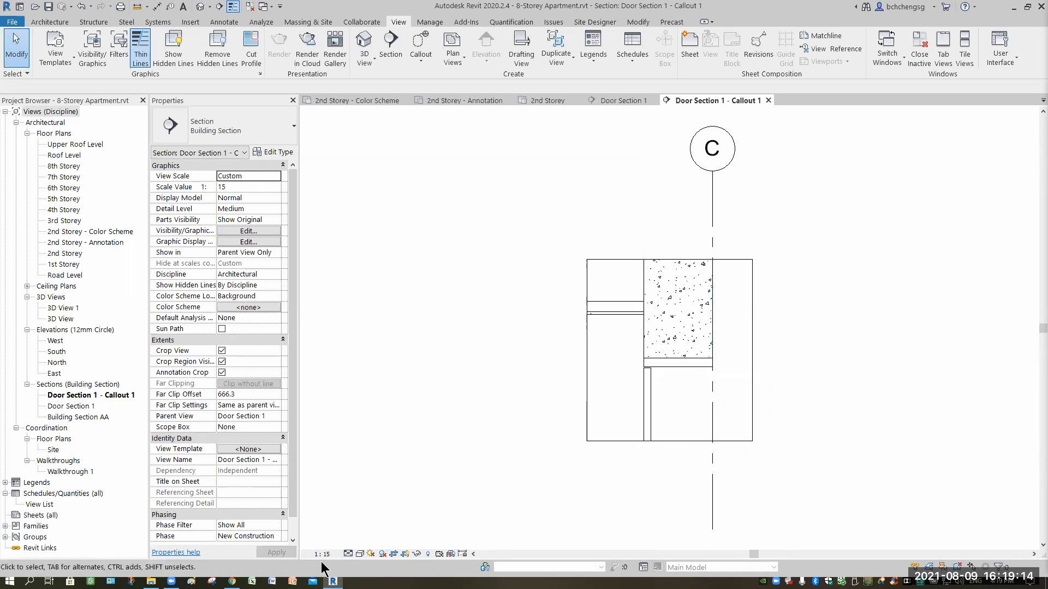
{"action": "left_click", "coordinate": [335, 556]}
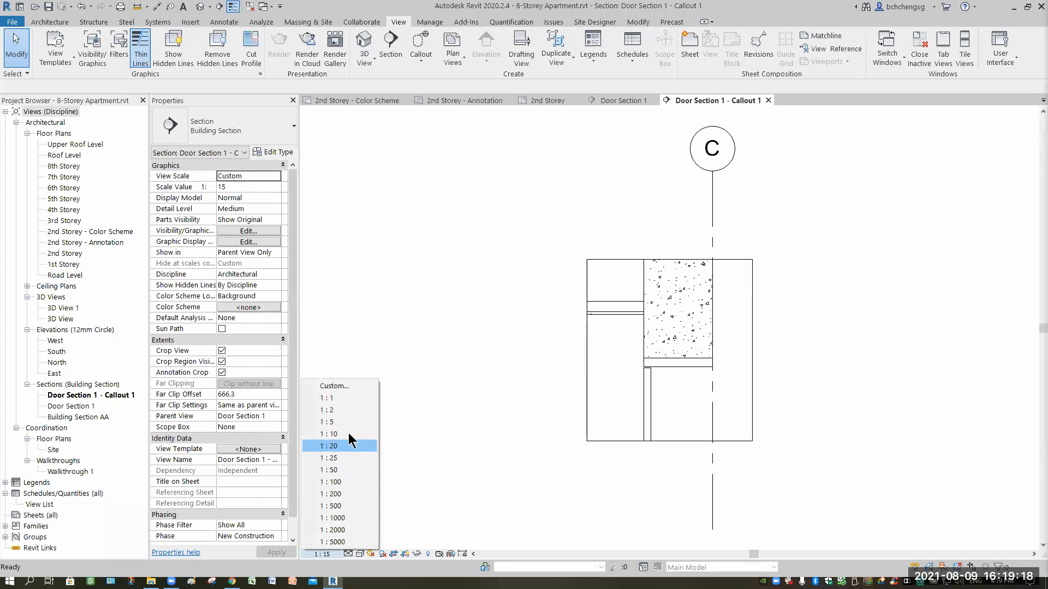
{"action": "left_click", "coordinate": [348, 433]}
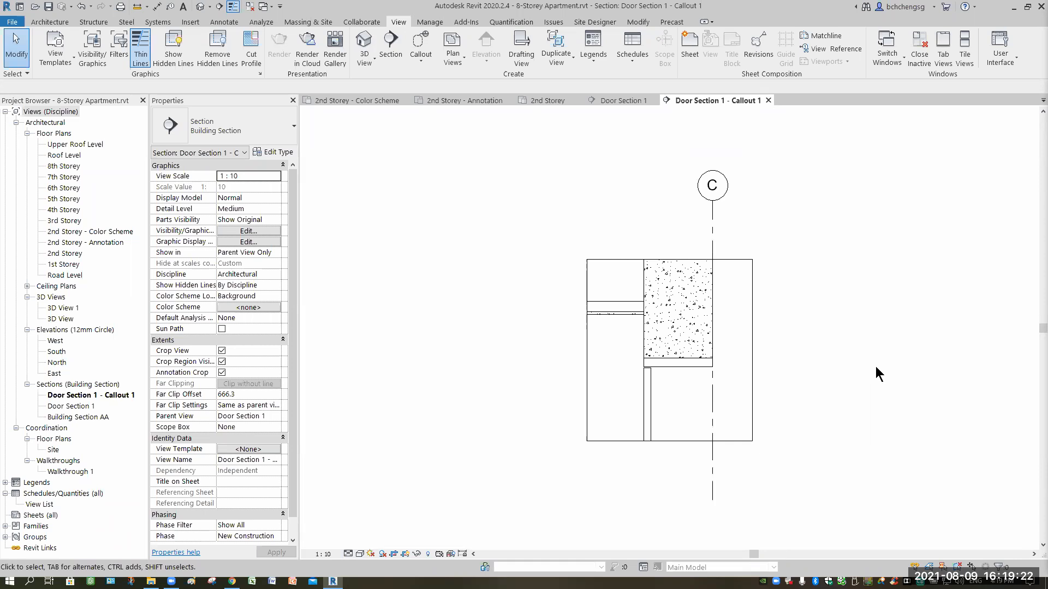
{"action": "scroll", "coordinate": [633, 360], "scroll_direction": "up", "scroll_amount": 5}
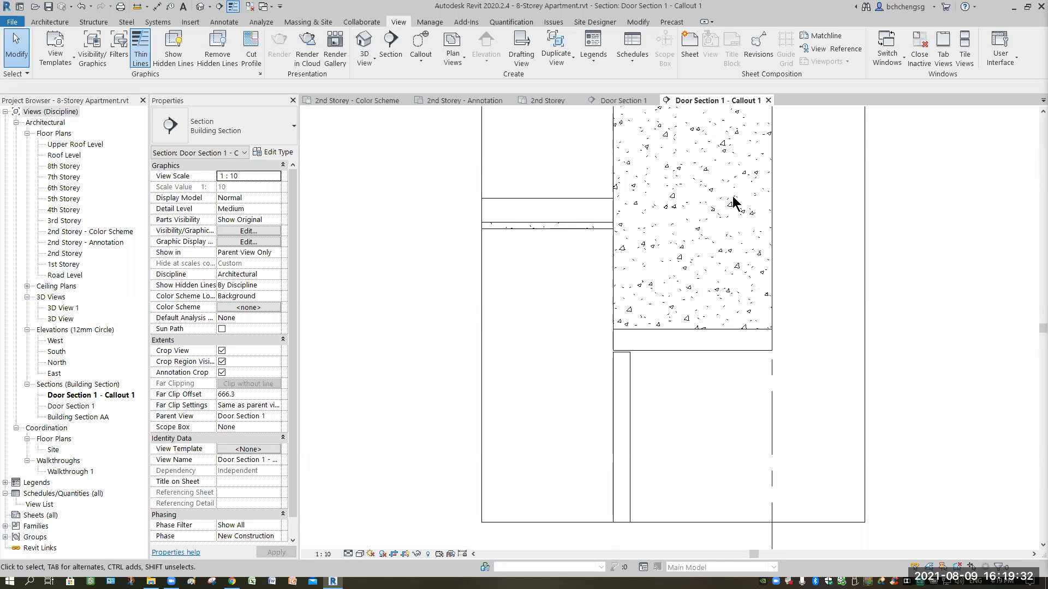
- Compare the Door Section 1 view with its enlarged callout view, checking the annotations and the callout's crop boundary
{"action": "left_click", "coordinate": [619, 100]}
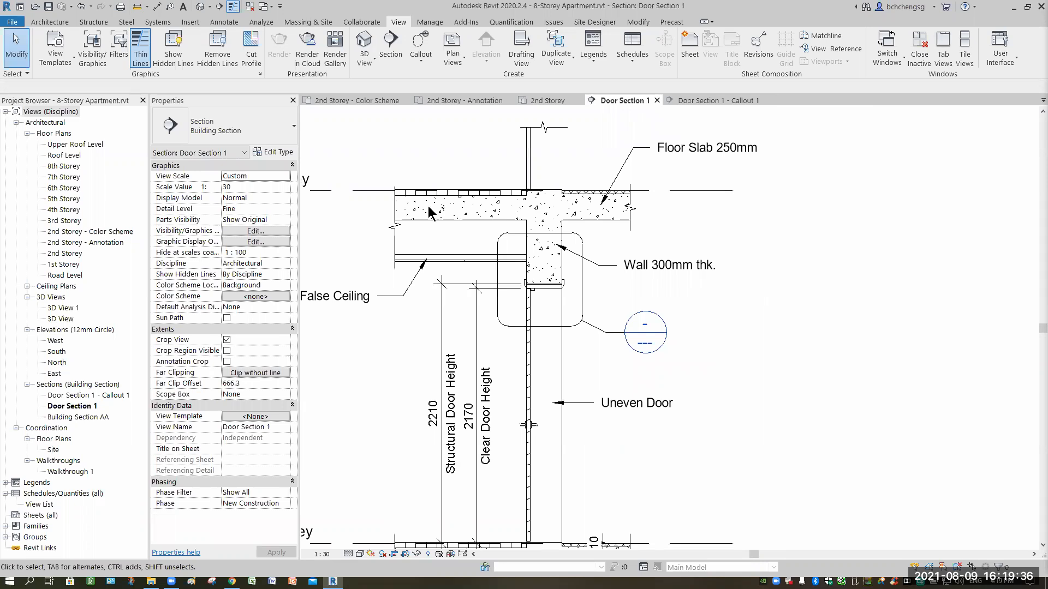
{"action": "scroll", "coordinate": [693, 316], "scroll_direction": "down", "scroll_amount": 1}
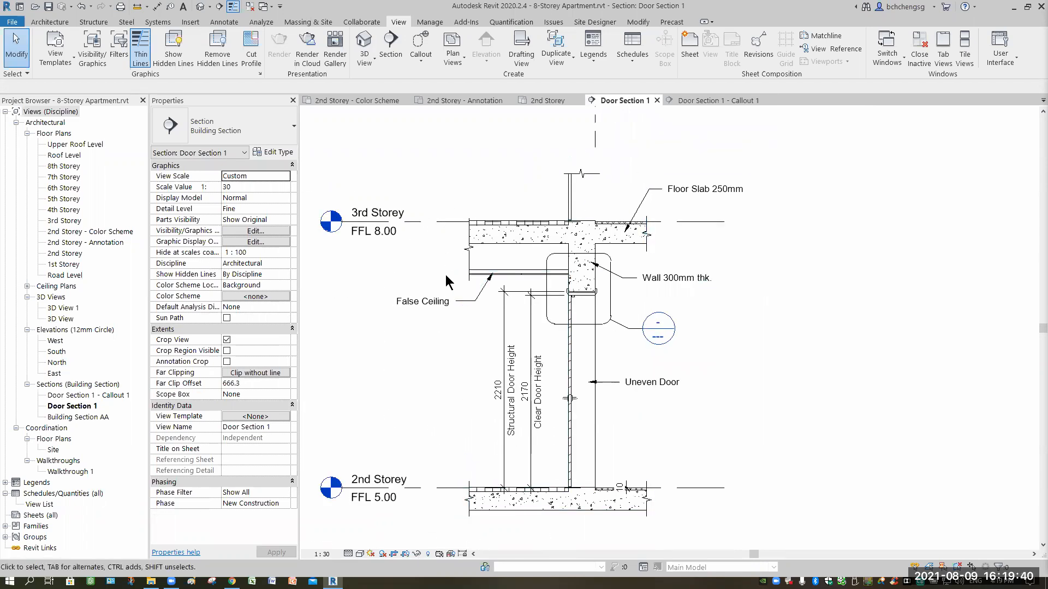
{"action": "left_click", "coordinate": [711, 100]}
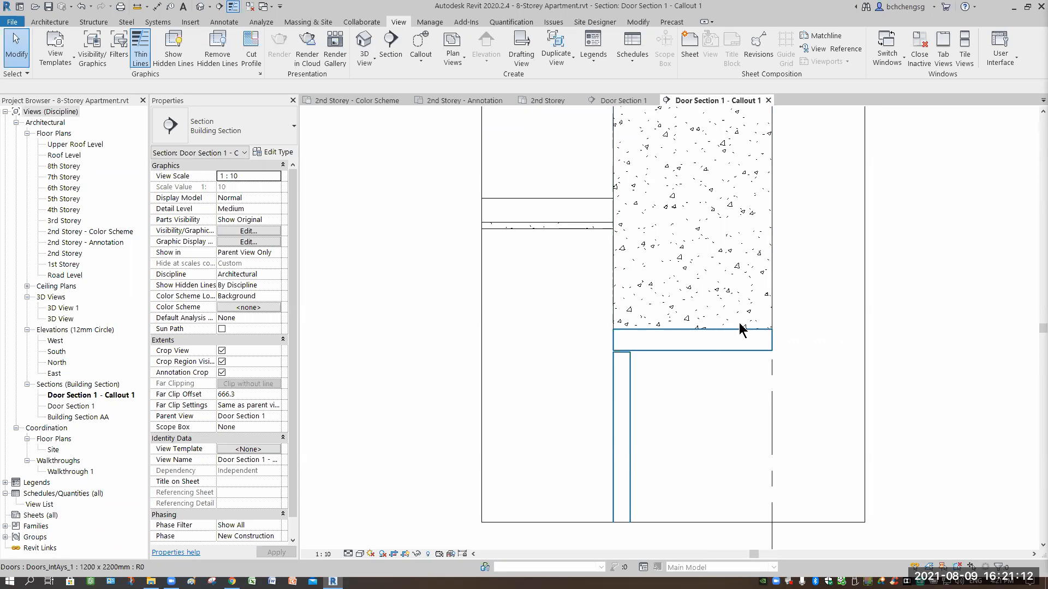
{"action": "scroll", "coordinate": [898, 356], "scroll_direction": "down", "scroll_amount": 5}
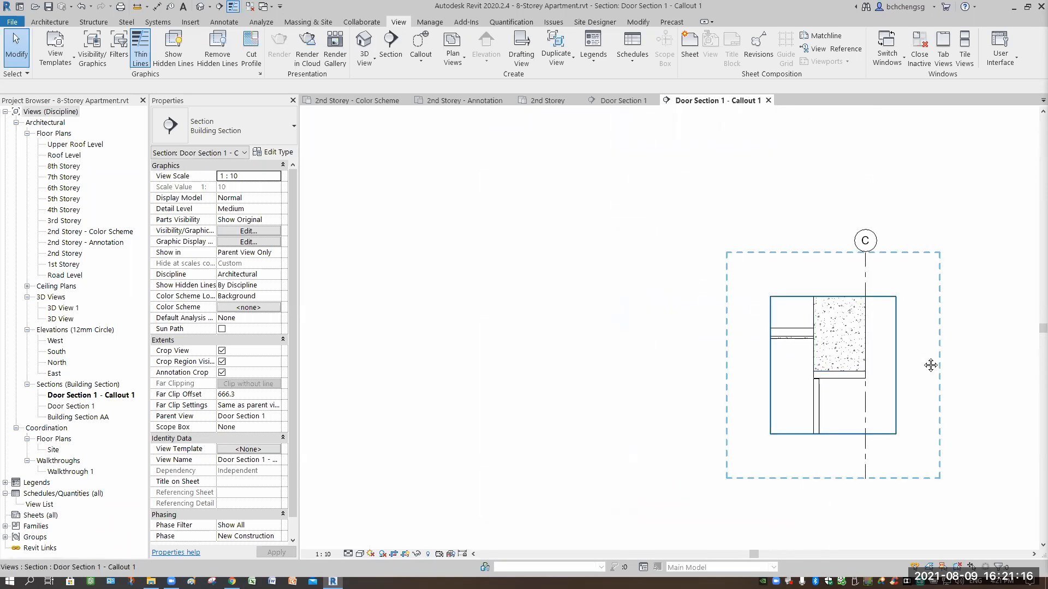
{"action": "middle_click_drag", "start_coordinate": [858, 359], "coordinate": [811, 377]}
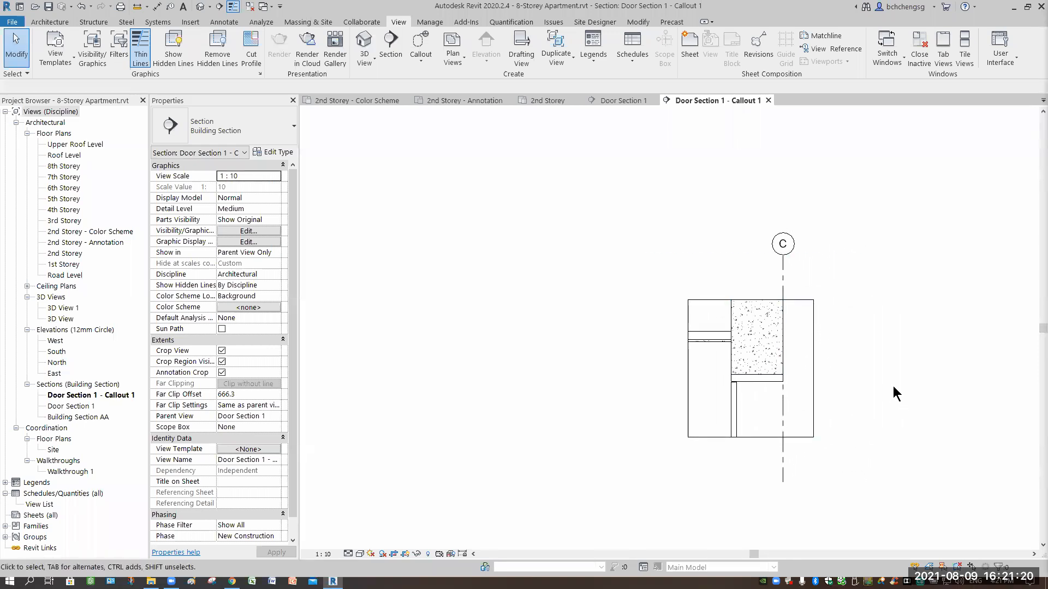
{"action": "left_click", "coordinate": [815, 359]}
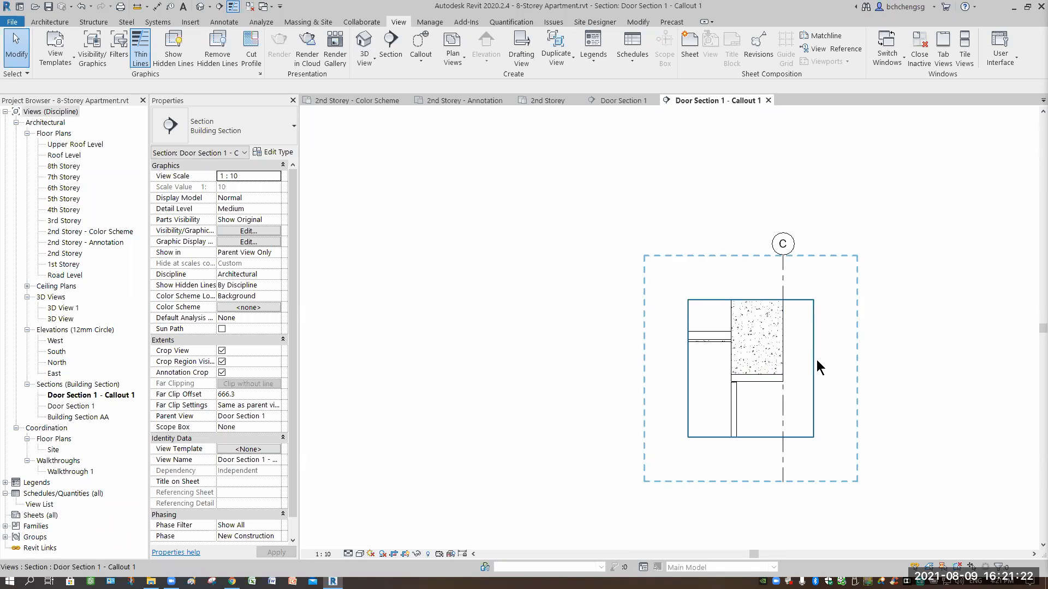
{"action": "left_click", "coordinate": [624, 100]}
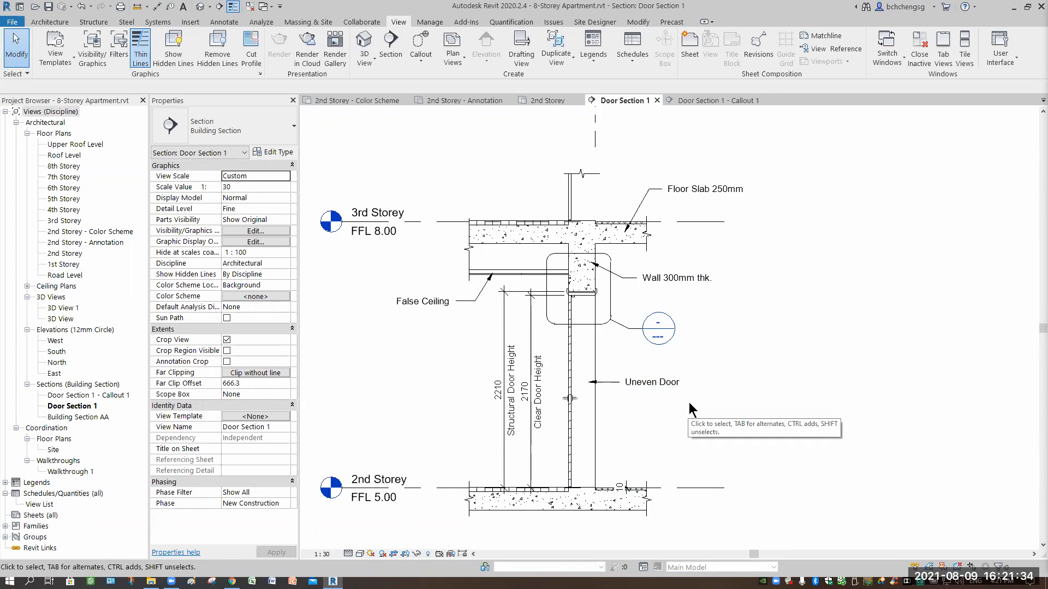
{"action": "key", "text": "ctrl+Tab"}
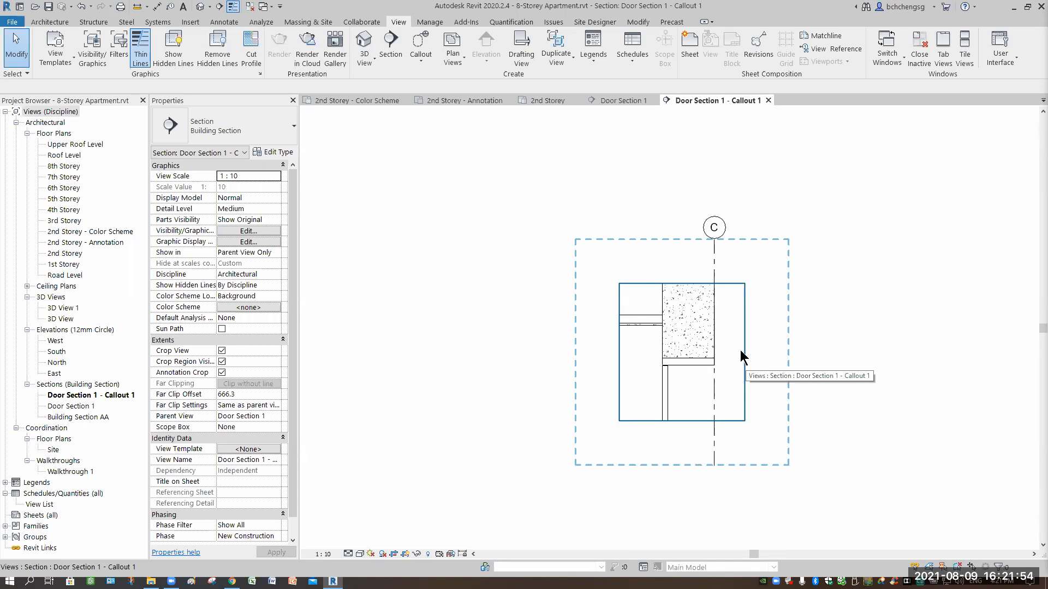
- Add the text note "Wall 300mm thk." outside the crop boundary, with a two-segment leader pointing to the concrete wall
{"action": "scroll", "coordinate": [734, 346], "scroll_direction": "up", "scroll_amount": 4}
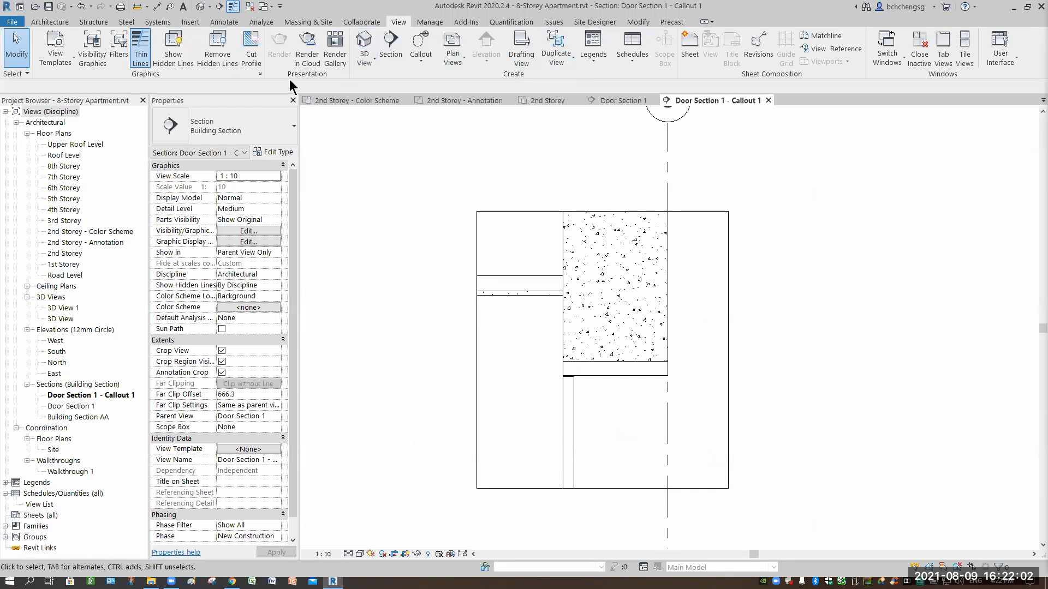
{"action": "scroll", "coordinate": [283, 70], "scroll_direction": "up", "scroll_amount": 4}
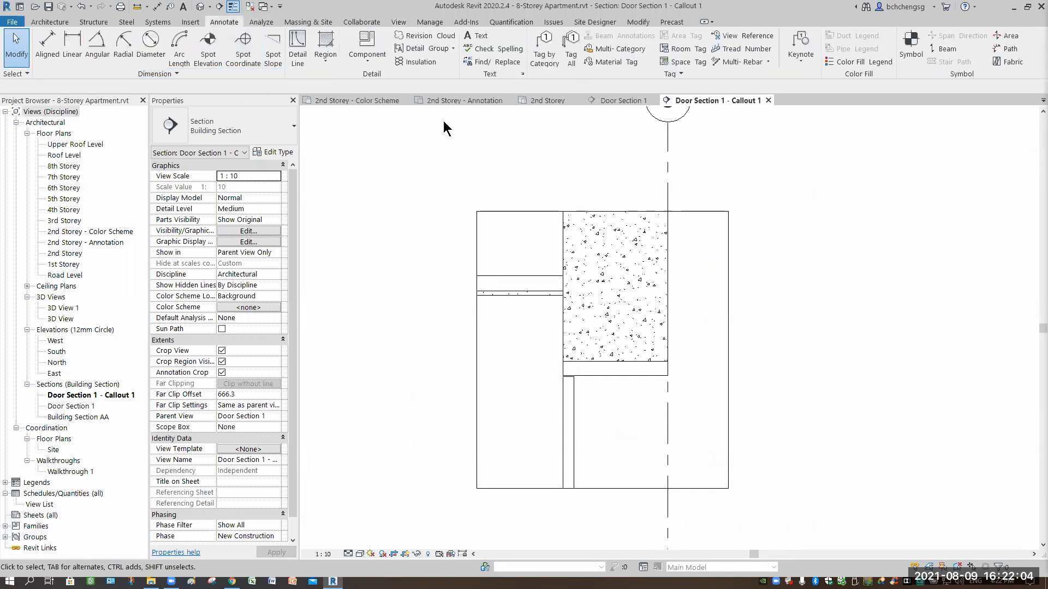
{"action": "left_click", "coordinate": [476, 36]}
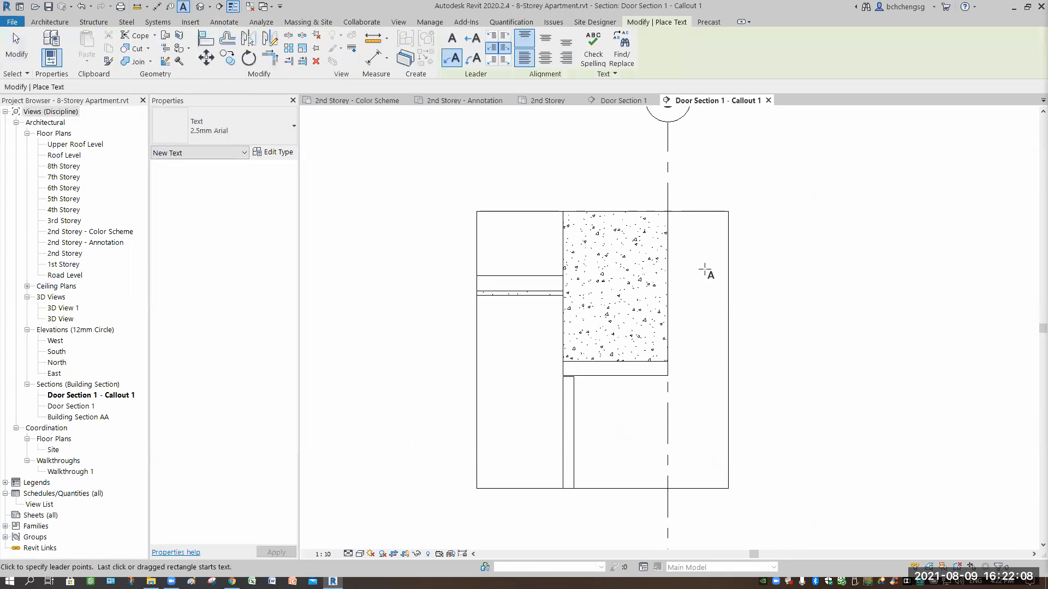
{"action": "left_click", "coordinate": [704, 268]}
{"action": "left_click", "coordinate": [756, 266]}
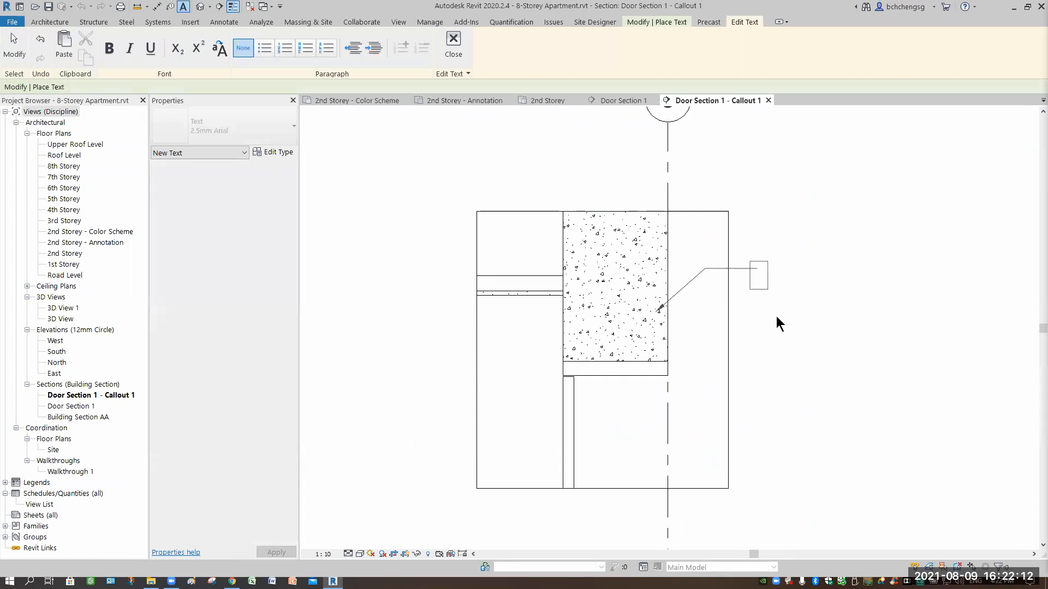
{"action": "type", "text": "Wall 300"}
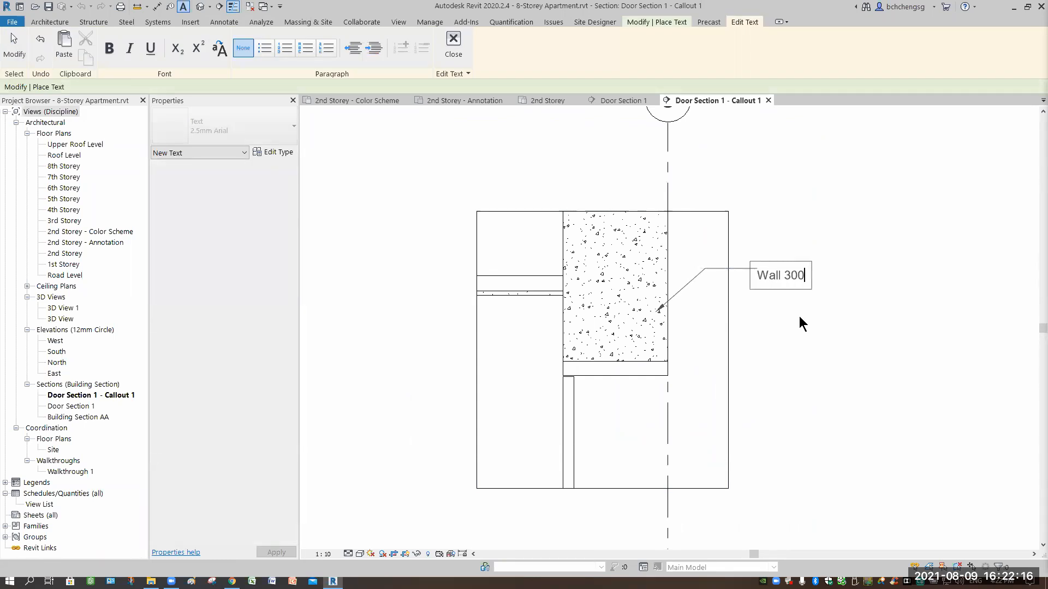
{"action": "type", "text": "mm thk."}
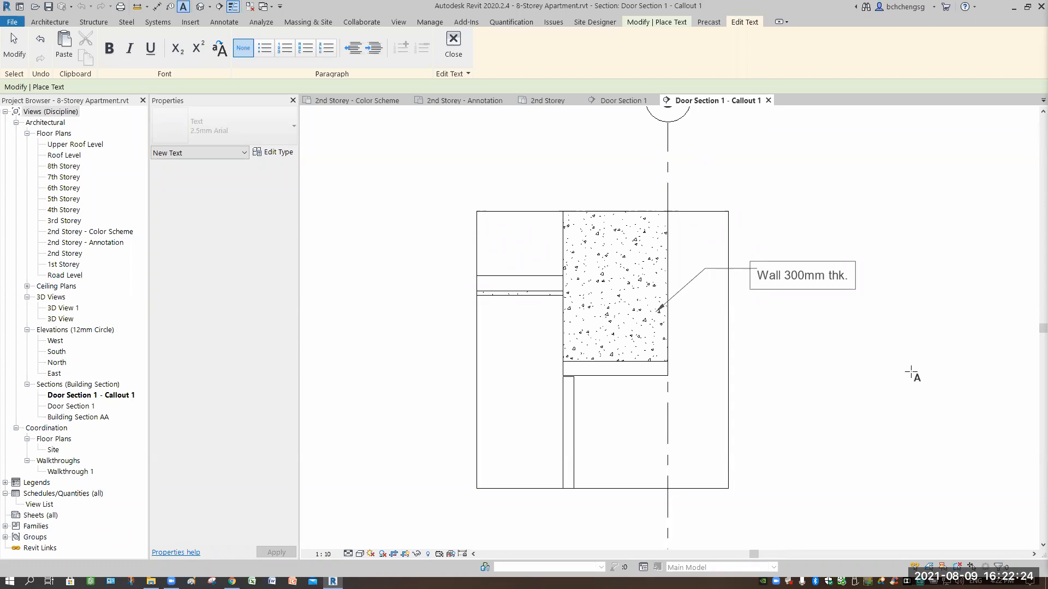
{"action": "left_click", "coordinate": [911, 375]}
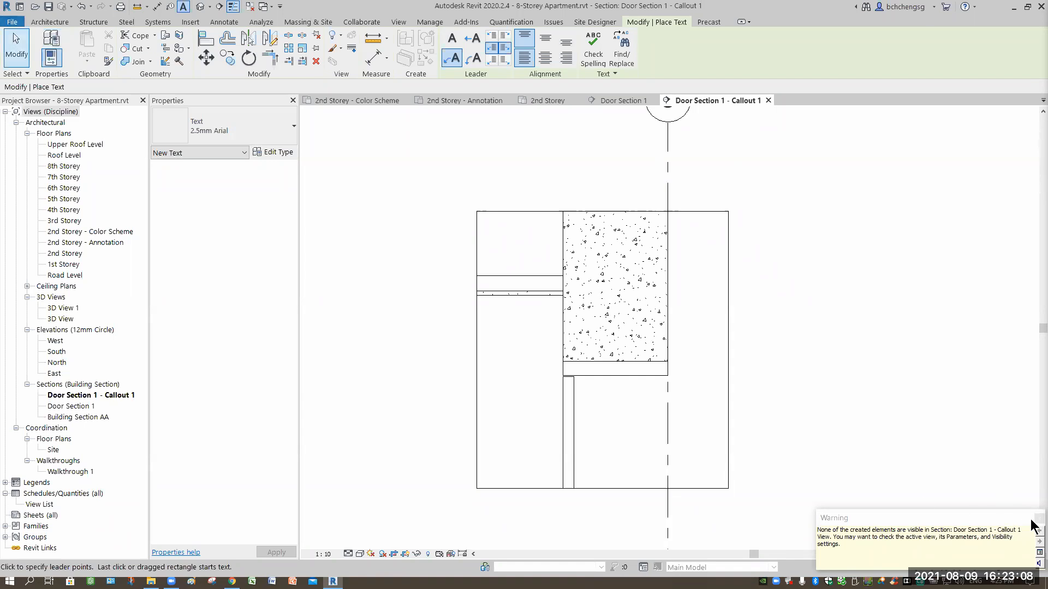
{"action": "key", "text": "Escape"}
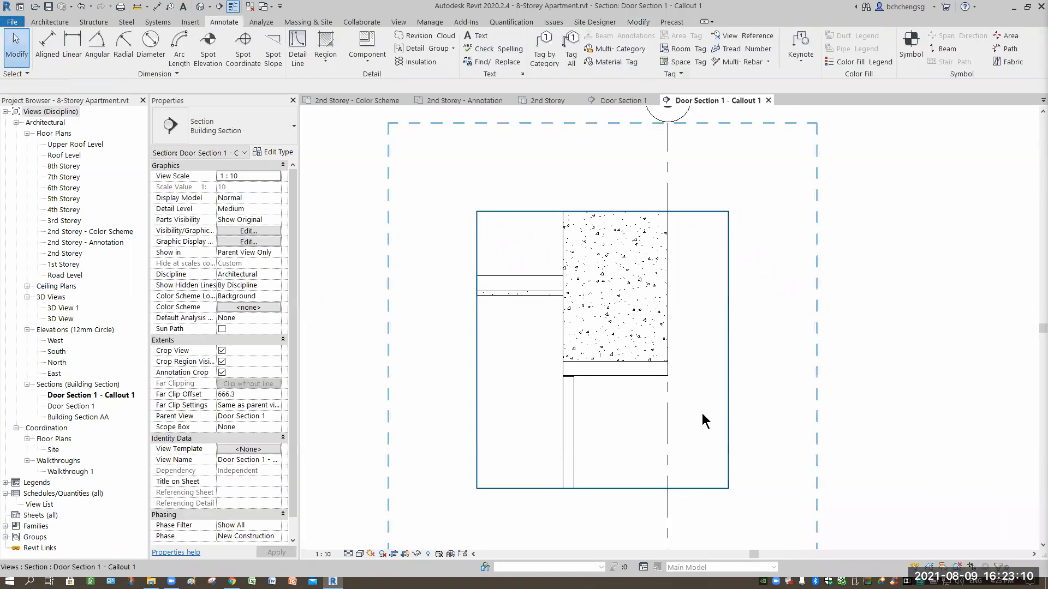
- Widen the callout view's annotation crop on the note's side until it encloses the whole wall thickness note
{"action": "left_click", "coordinate": [813, 348]}
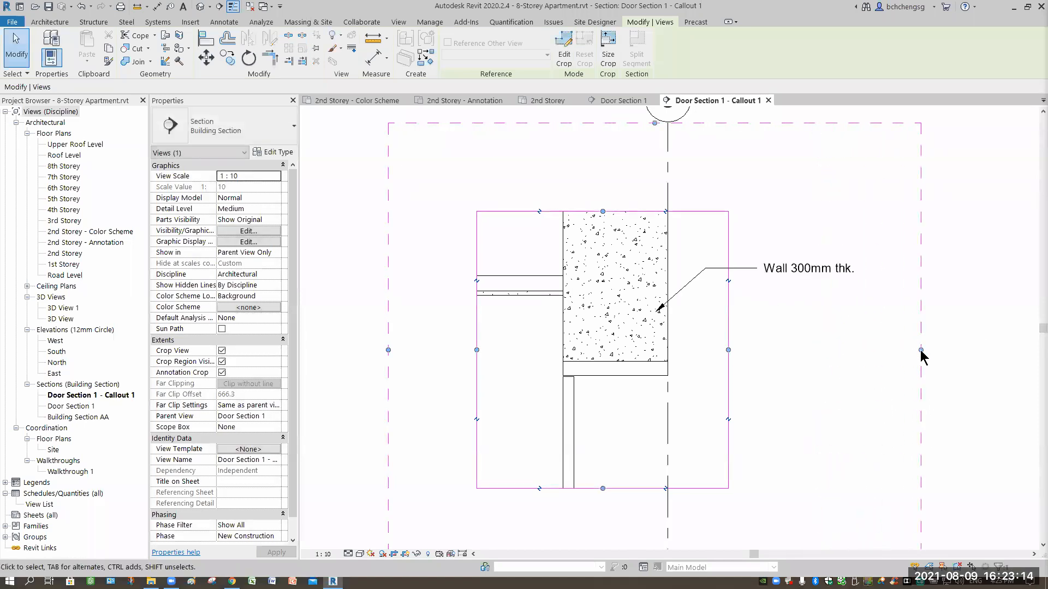
{"action": "left_click", "coordinate": [951, 328]}
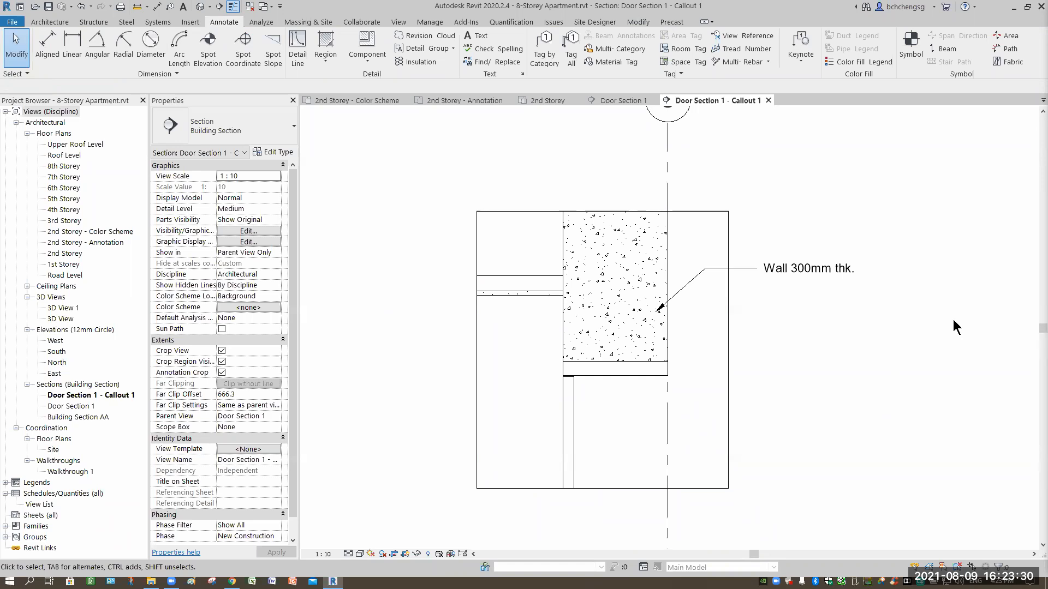
- Hide the callout view's crop region and turn its display back on
{"action": "scroll", "coordinate": [798, 362], "scroll_direction": "down", "scroll_amount": 2}
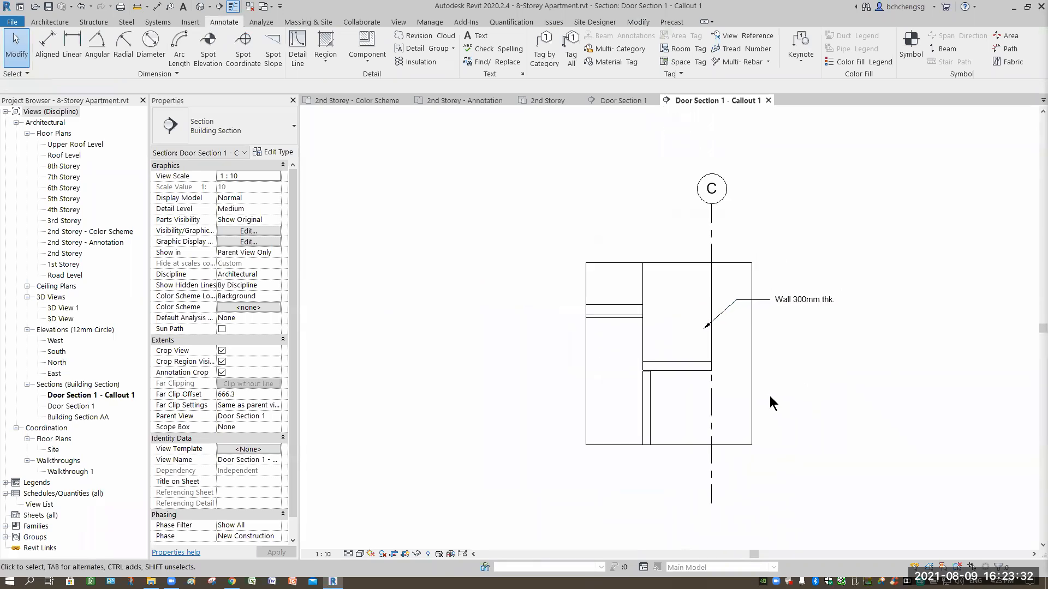
{"action": "left_click", "coordinate": [752, 389]}
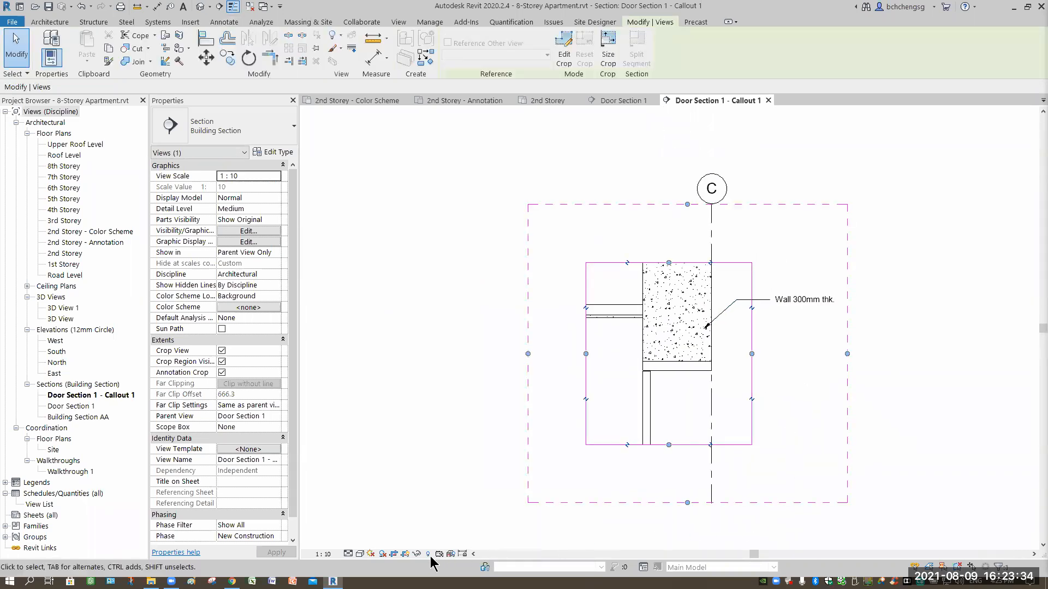
{"action": "left_click", "coordinate": [406, 555]}
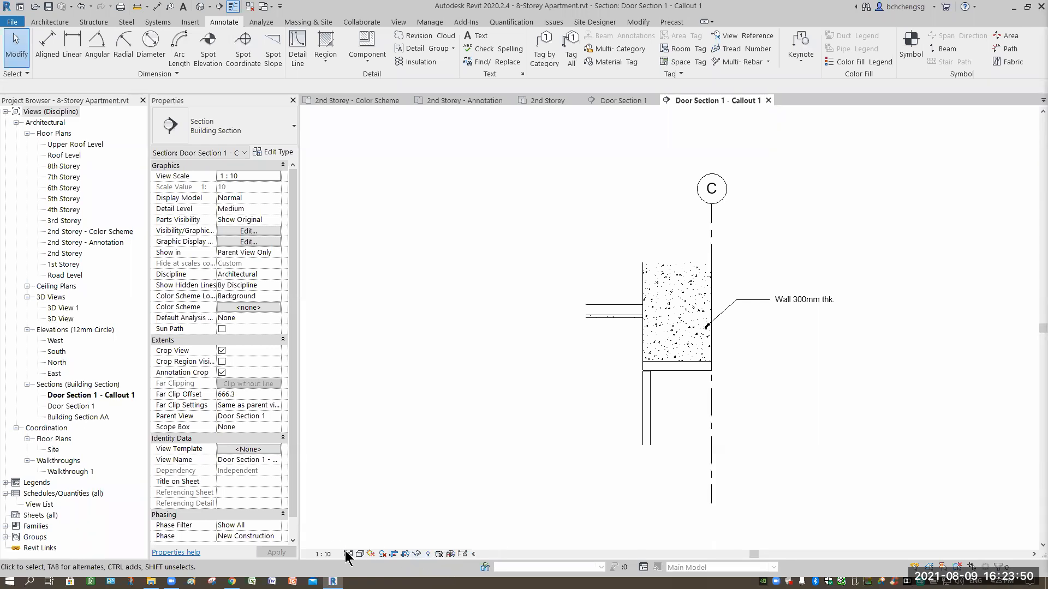
{"action": "left_click", "coordinate": [428, 555]}
{"action": "left_click", "coordinate": [428, 554]}
{"action": "left_click", "coordinate": [417, 554]}
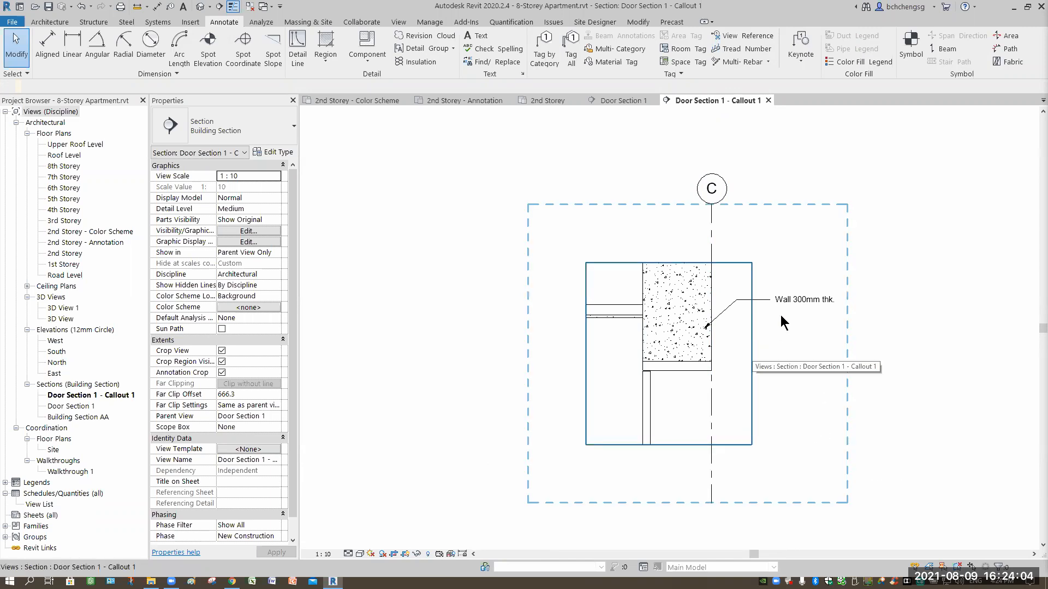
- Move the wall thickness note closer to the crop boundary, shortening the horizontal part of its leader
{"action": "scroll", "coordinate": [787, 368], "scroll_direction": "up", "scroll_amount": 3}
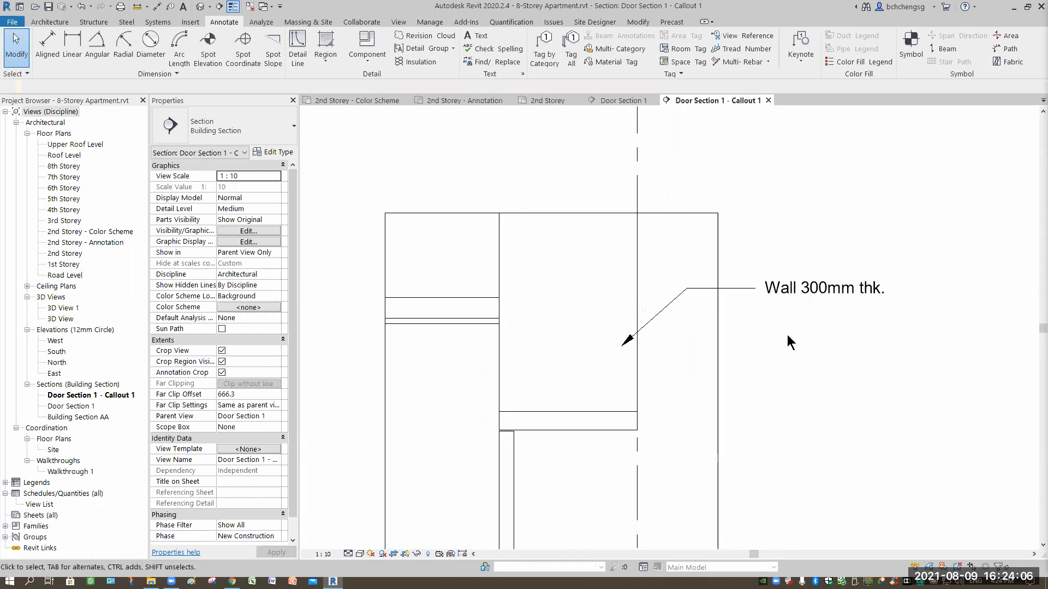
{"action": "left_click", "coordinate": [742, 340]}
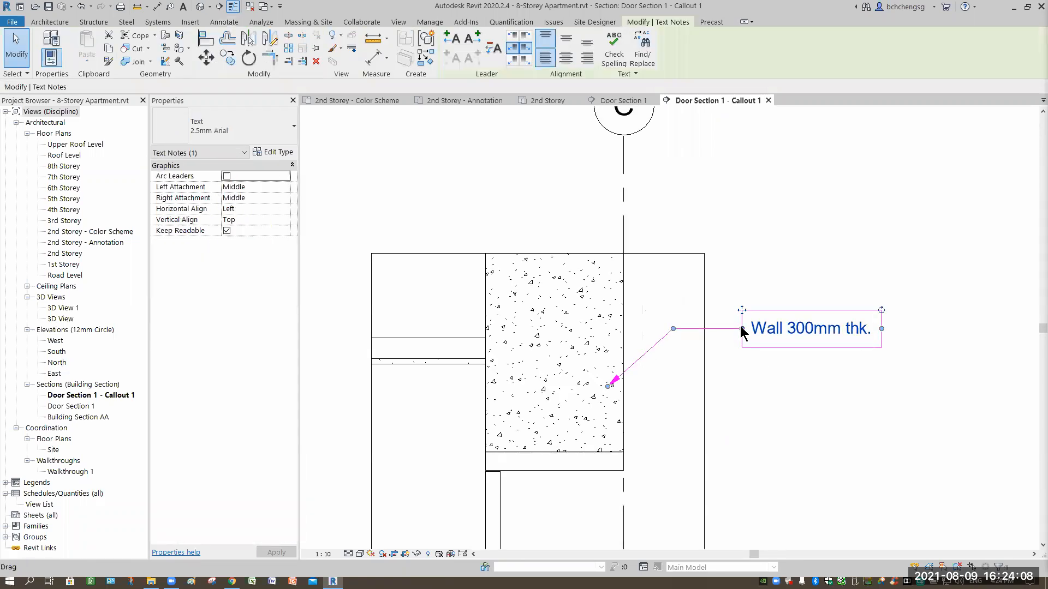
{"action": "left_click_drag", "start_coordinate": [716, 332], "coordinate": [690, 332]}
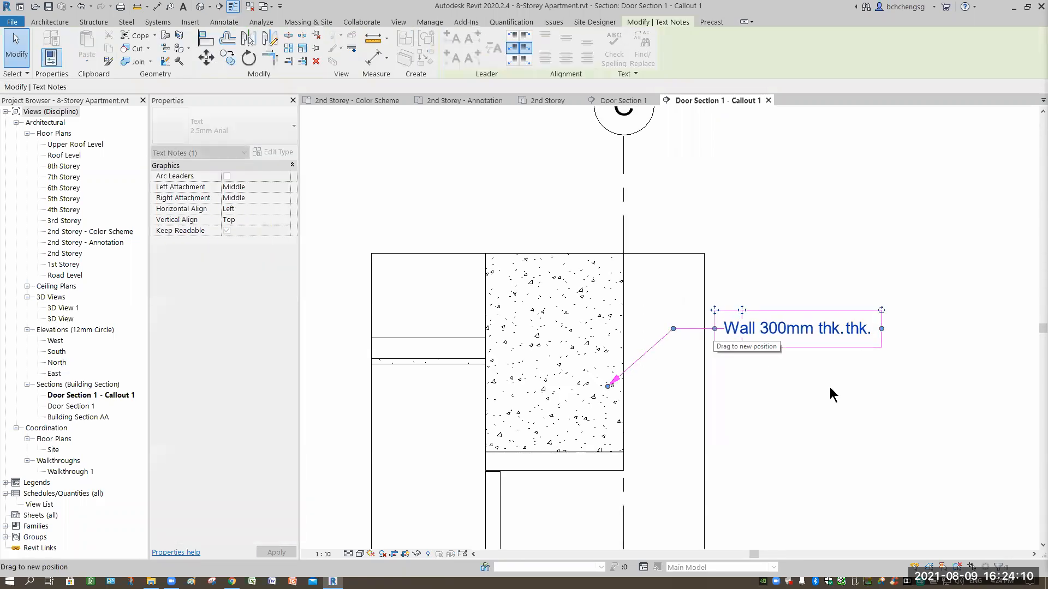
{"action": "left_click", "coordinate": [829, 389]}
- Adjust the wall note's text box width so it fits closely with "Wall 300mm thk." on a single line
{"action": "left_click", "coordinate": [882, 331]}
{"action": "left_click_drag", "start_coordinate": [881, 330], "coordinate": [843, 335]}
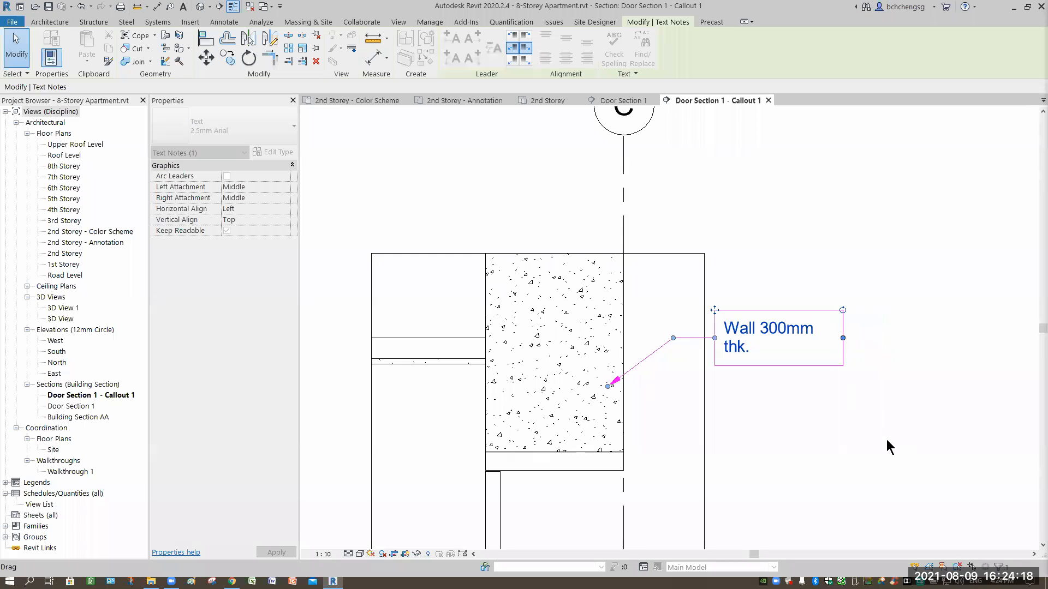
{"action": "left_click", "coordinate": [886, 440]}
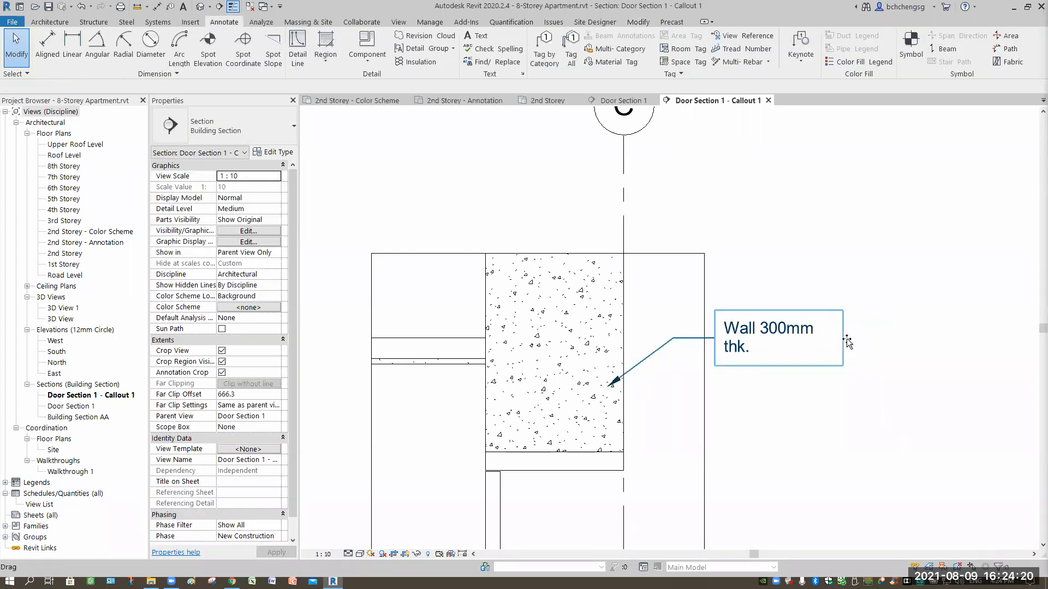
{"action": "left_click", "coordinate": [846, 342]}
{"action": "left_click_drag", "start_coordinate": [848, 333], "coordinate": [855, 330]}
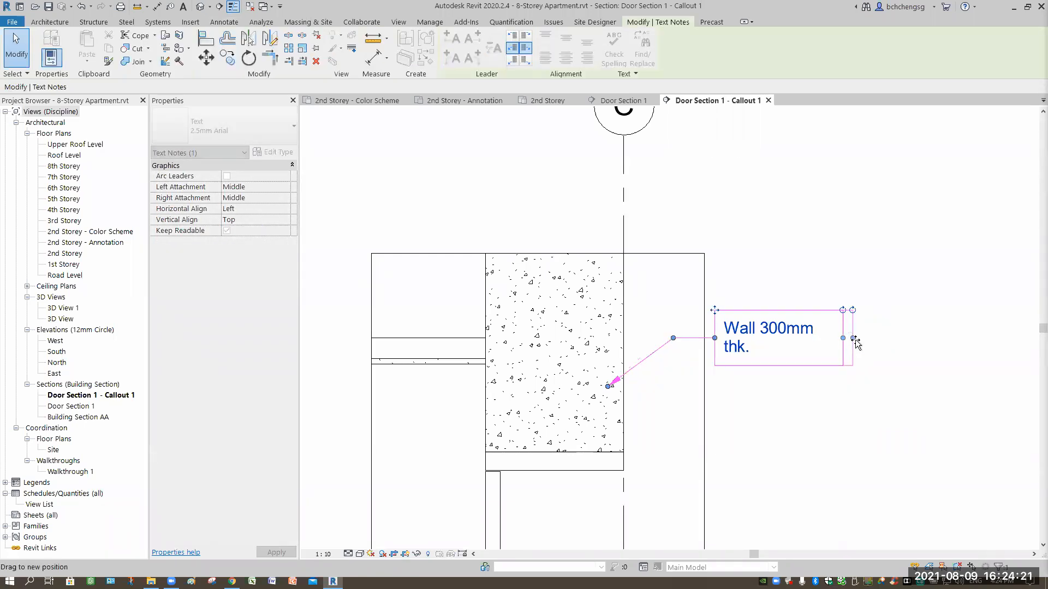
{"action": "left_click", "coordinate": [858, 392]}
- Pull the annotation crop edge beside the wall note slightly inward, keeping the note inside it
{"action": "scroll", "coordinate": [794, 450], "scroll_direction": "down", "scroll_amount": 4}
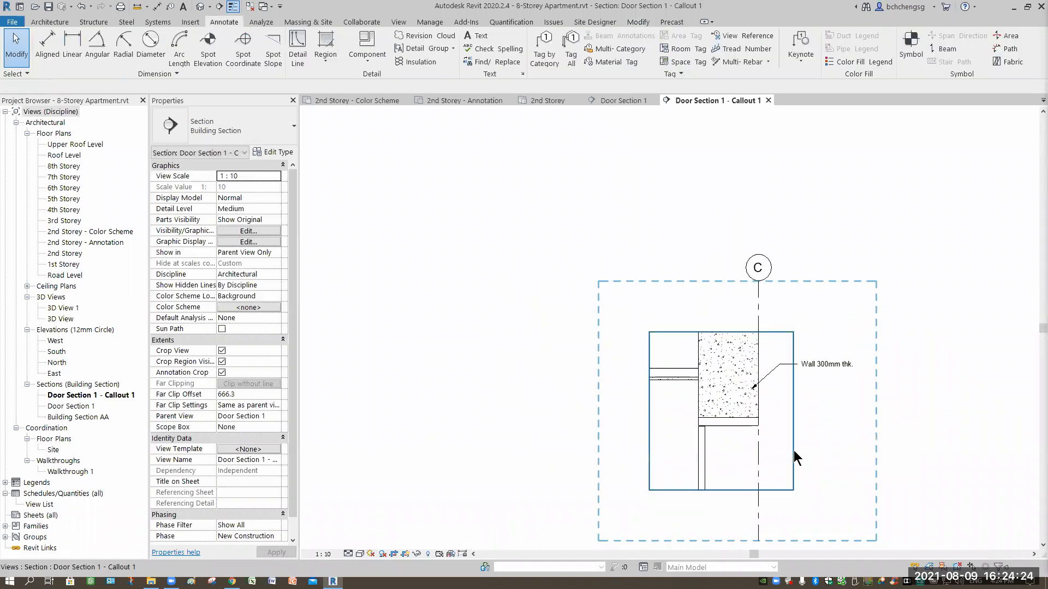
{"action": "left_click", "coordinate": [876, 413]}
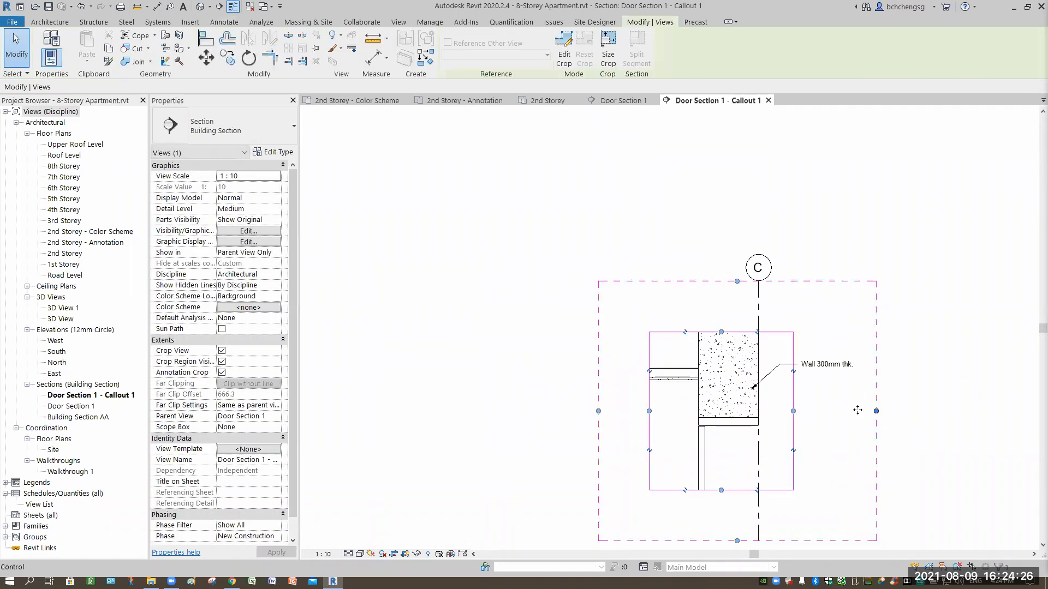
{"action": "mouse_move", "coordinate": [876, 410]}
{"action": "left_mouse_down"}
{"action": "mouse_move", "coordinate": [937, 470]}
{"action": "mouse_move", "coordinate": [865, 411]}
{"action": "left_mouse_up"}
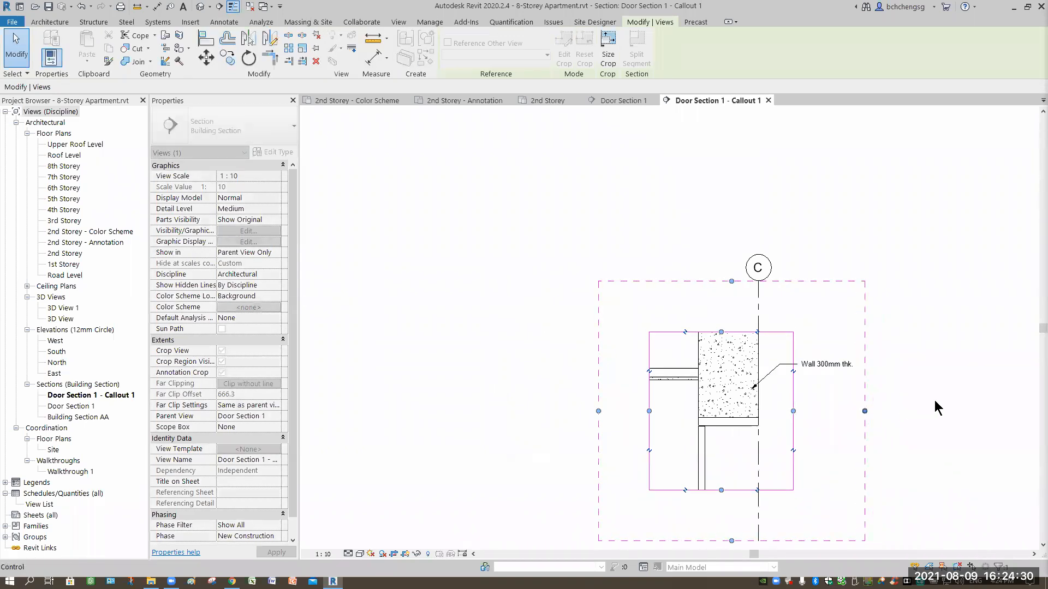
{"action": "left_click", "coordinate": [935, 408]}
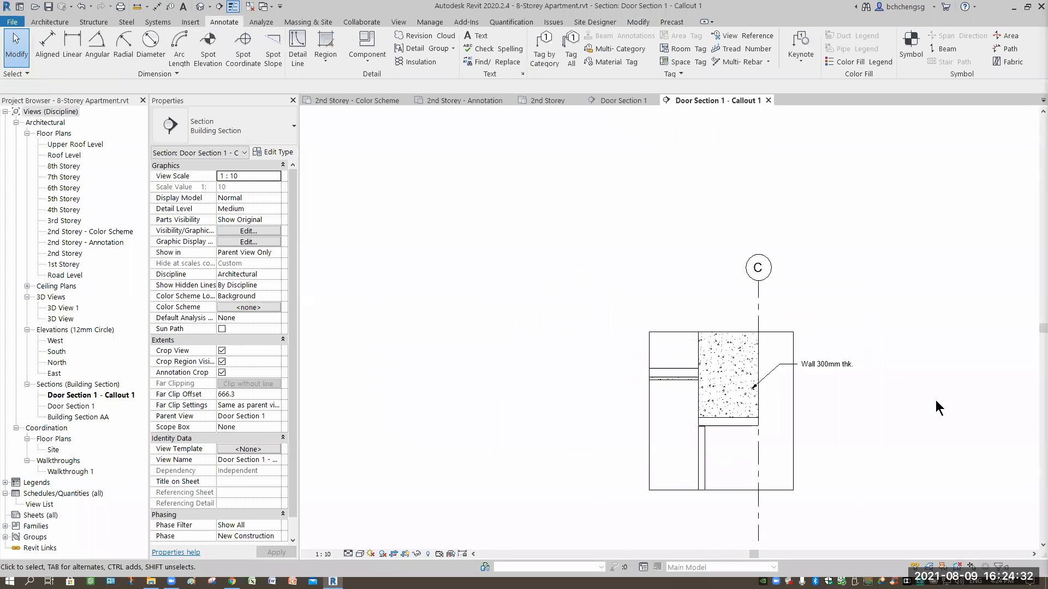